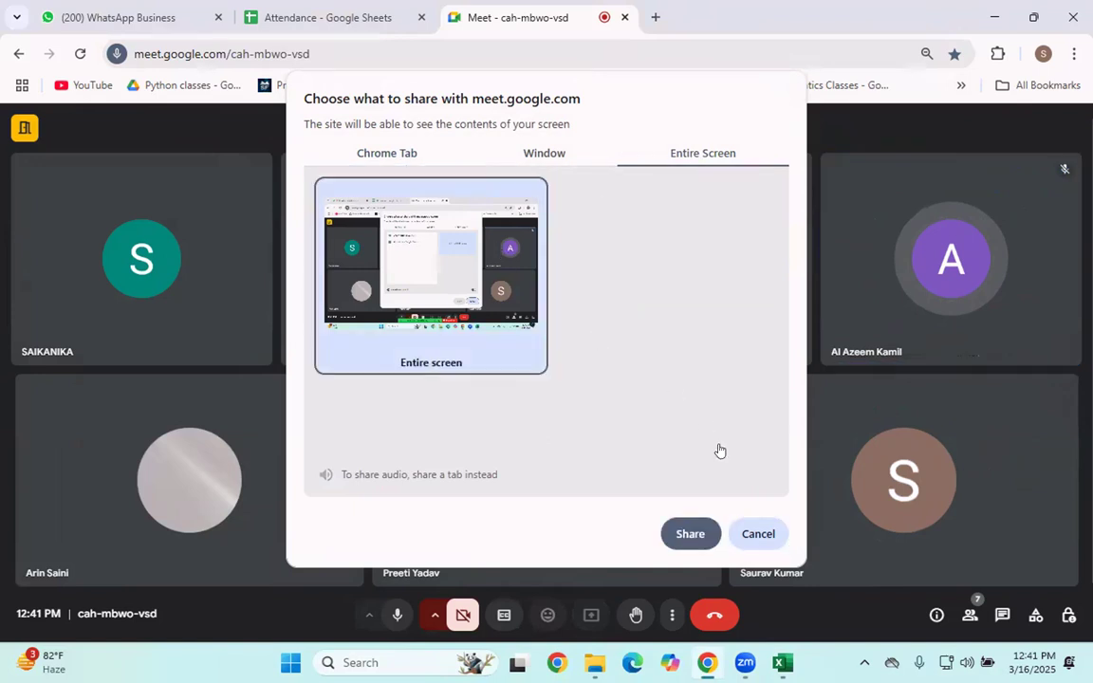
# Share the entire screen in the Google Meet call, hide the sharing notice, and switch to the VloopkupAdv workbook in Excel.
pyautogui.click(690, 534)
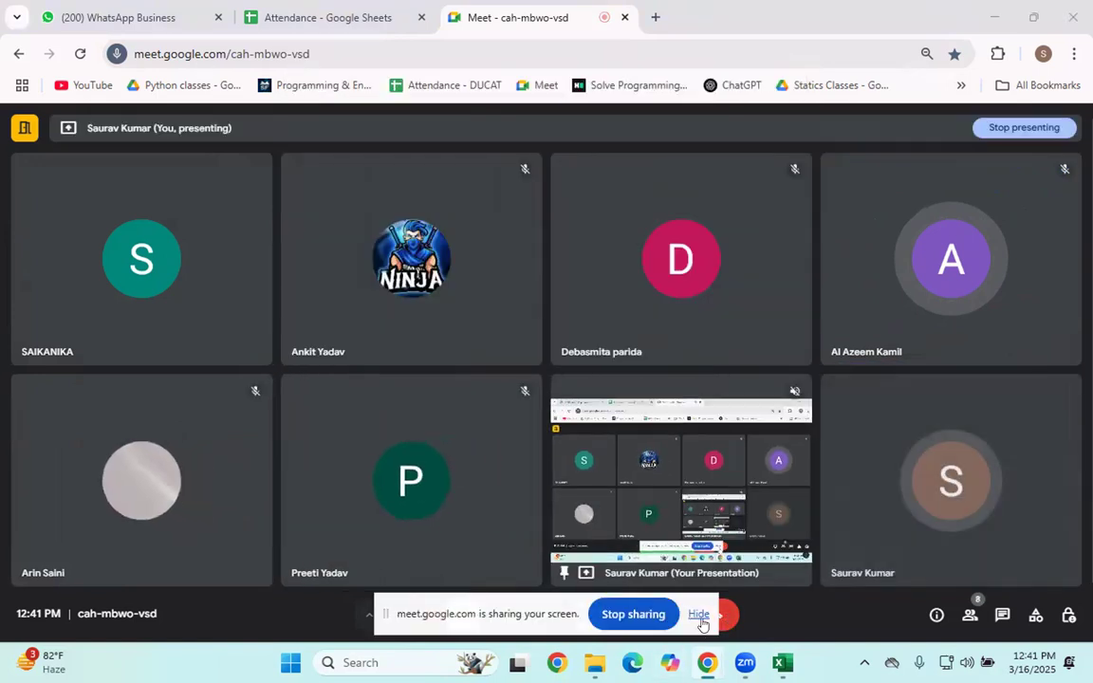
pyautogui.click(698, 614)
pyautogui.click(780, 660)
pyautogui.click(475, 341)
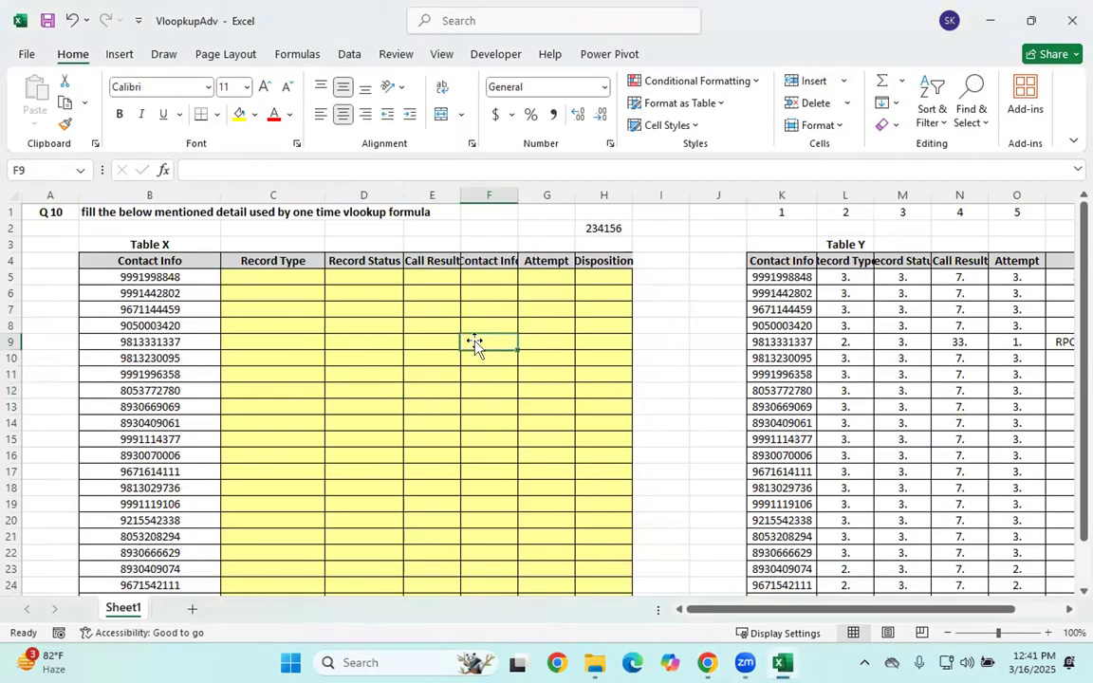
# Start a VLOOKUP formula in Table X's first Record Type cell, C5, with the column-locked lookup value $B5.
pyautogui.click(207, 277)
pyautogui.click(271, 274)
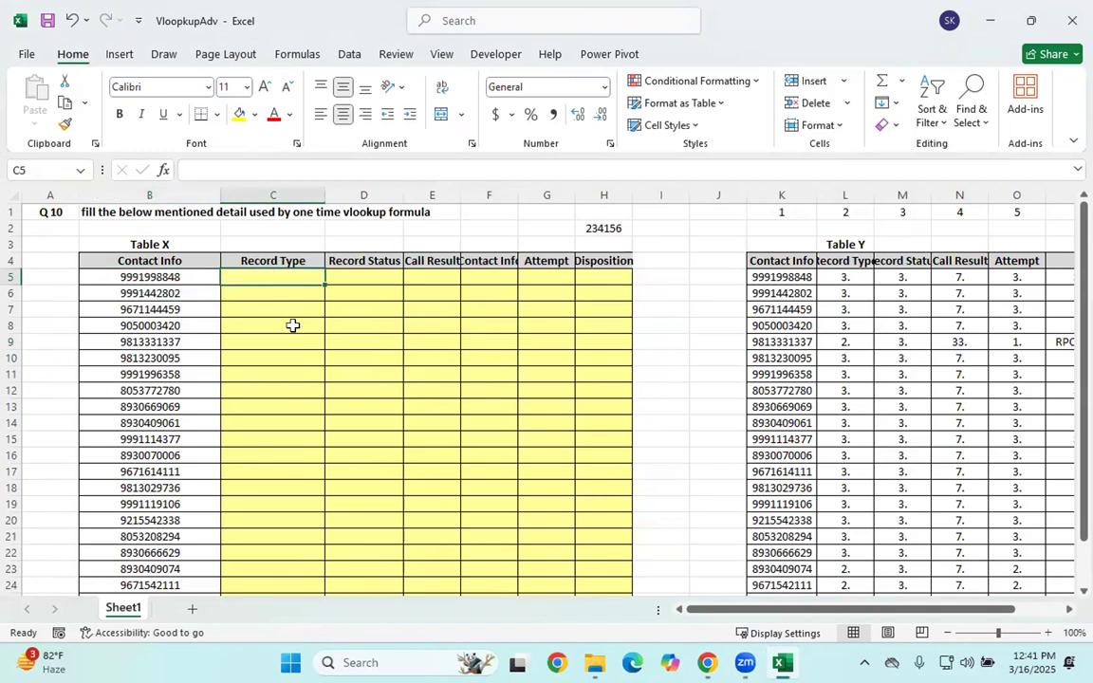
pyautogui.write('=vl')
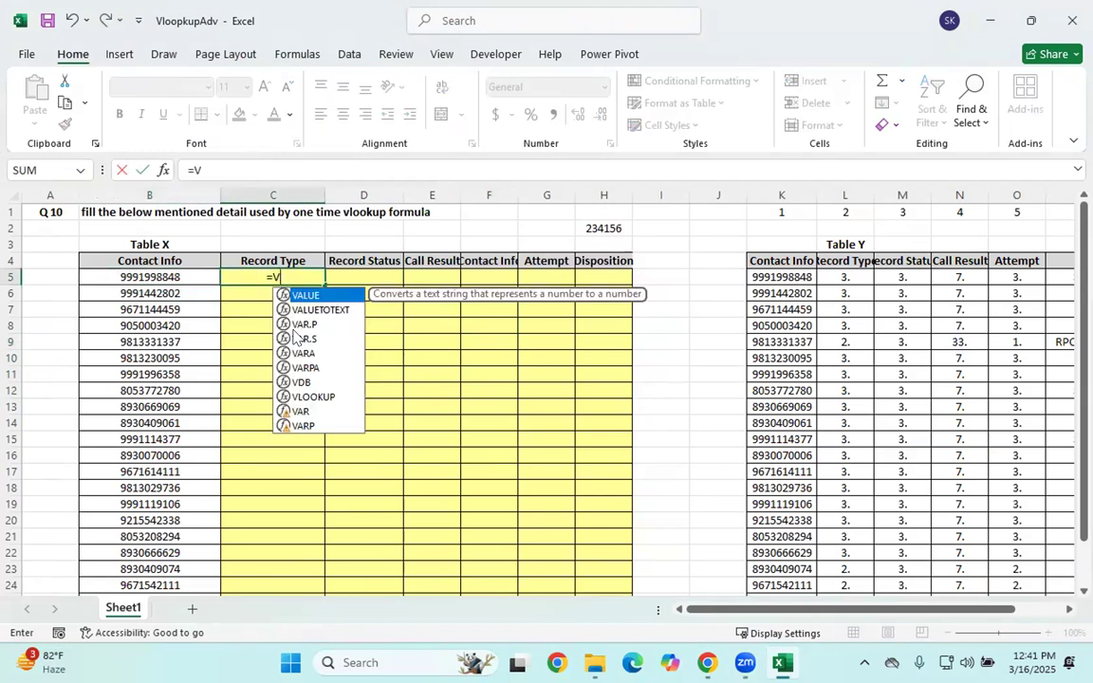
pyautogui.press('Tab')
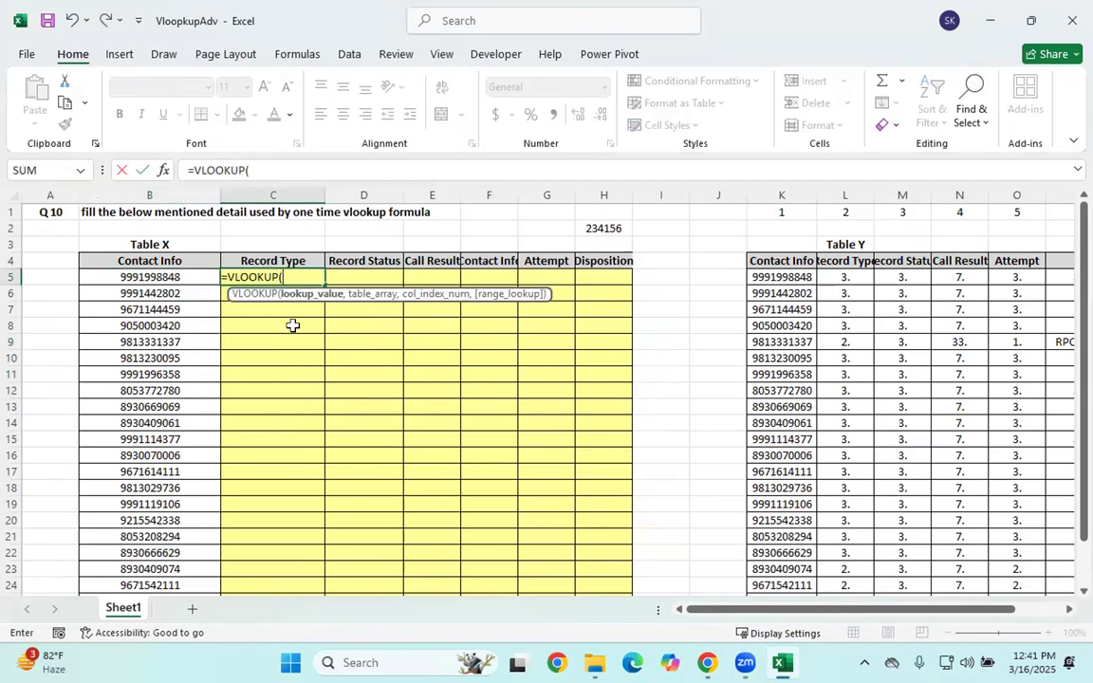
pyautogui.click(150, 275)
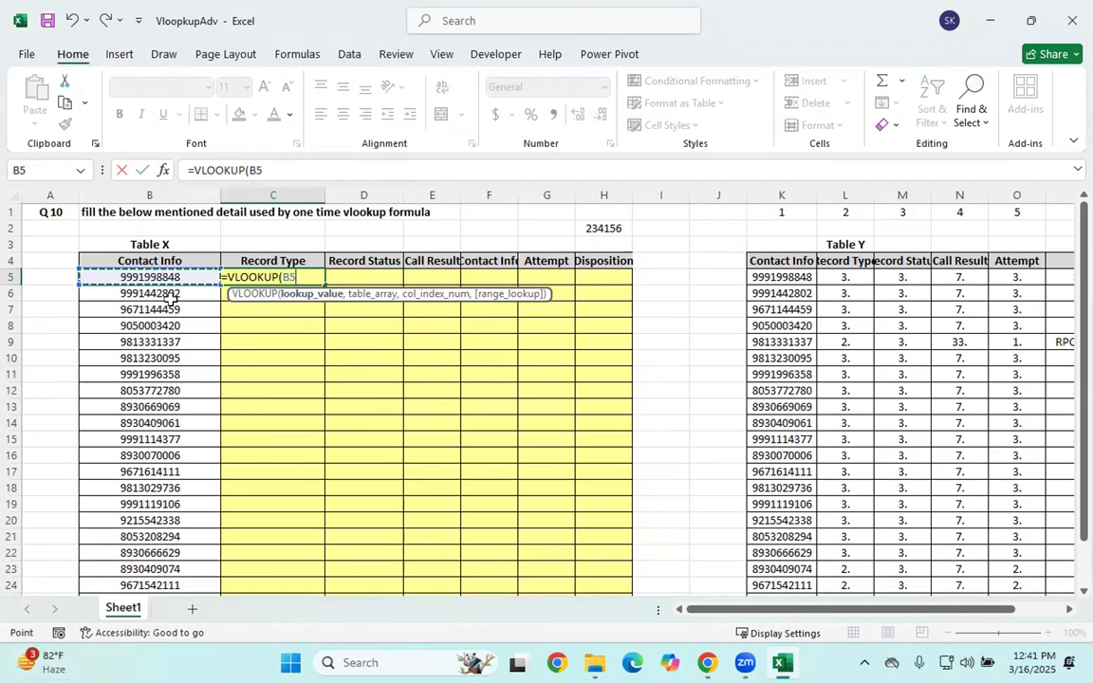
pyautogui.moveTo(294, 277); pyautogui.dragTo(276, 275)
pyautogui.press('F2')
pyautogui.press('F4')
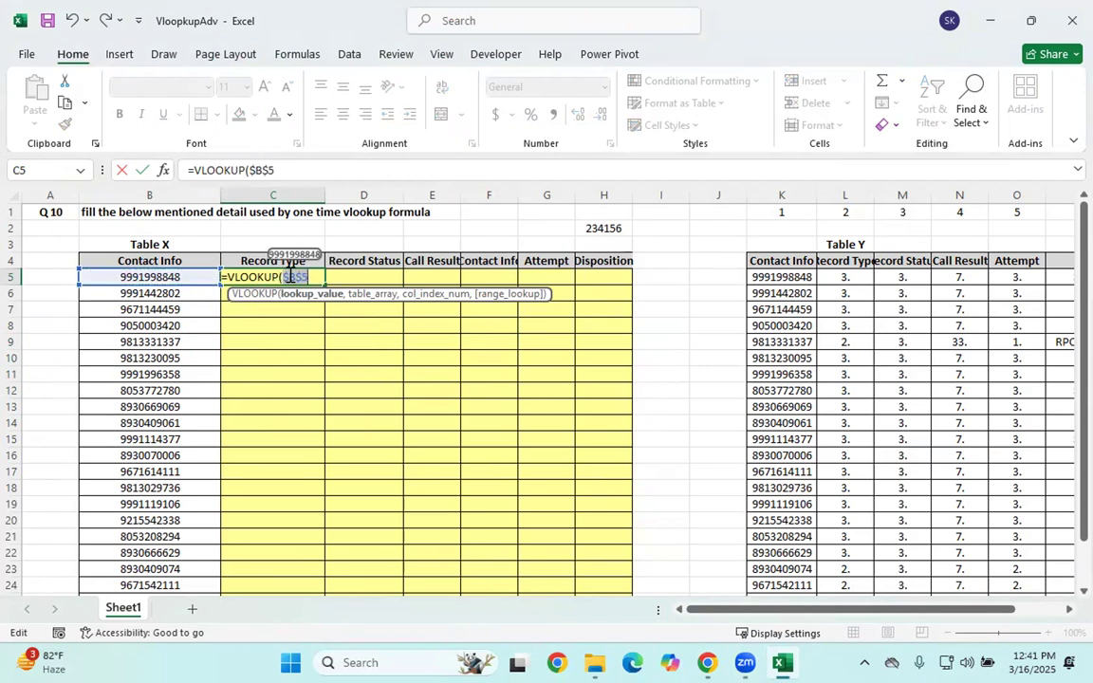
pyautogui.click(300, 274)
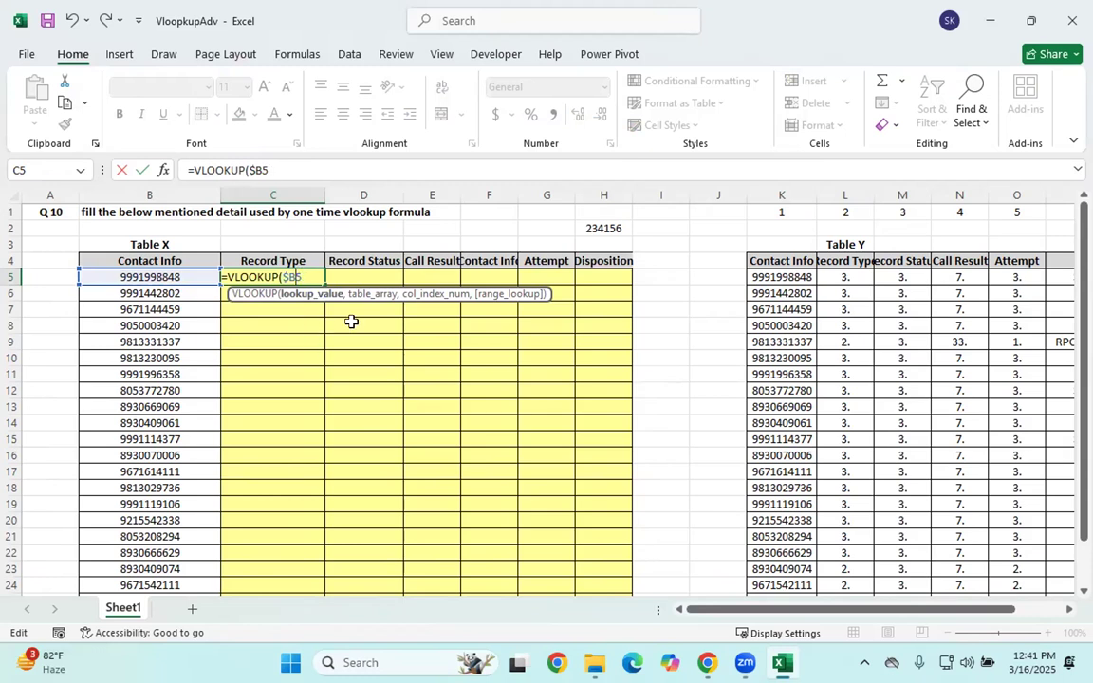
pyautogui.write(',')
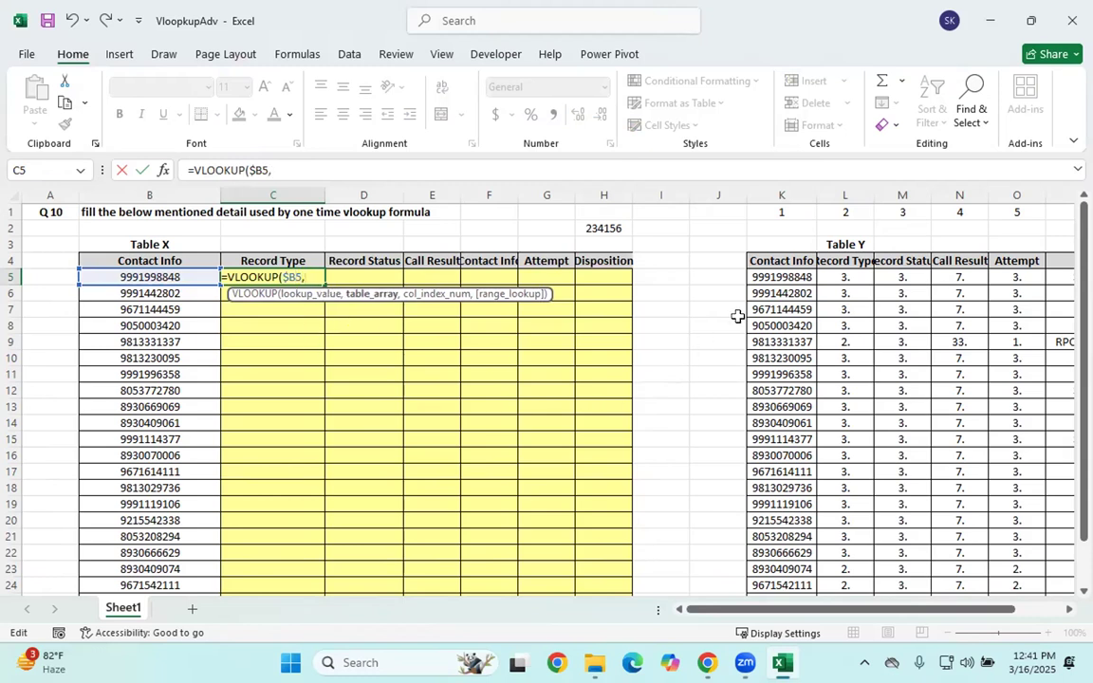
# Set the VLOOKUP table array to all of Table Y including headers, as the absolute range $K$4:$P$27.
pyautogui.click(767, 262)
pyautogui.moveTo(766, 262); pyautogui.dragTo(939, 586)
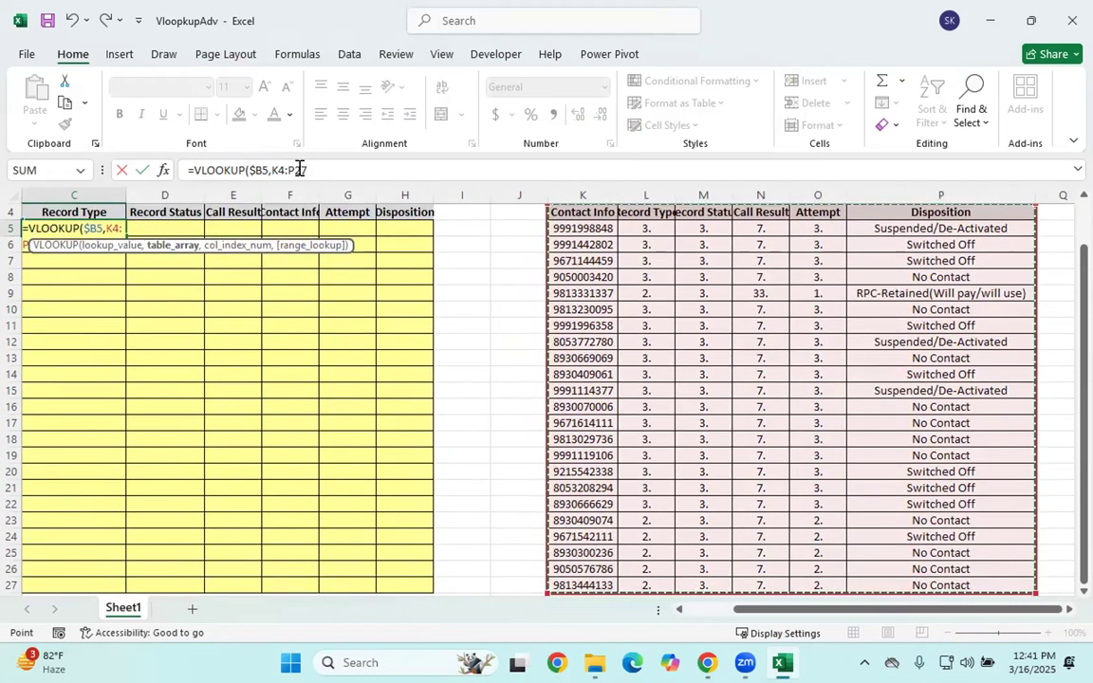
pyautogui.moveTo(308, 171); pyautogui.dragTo(271, 169)
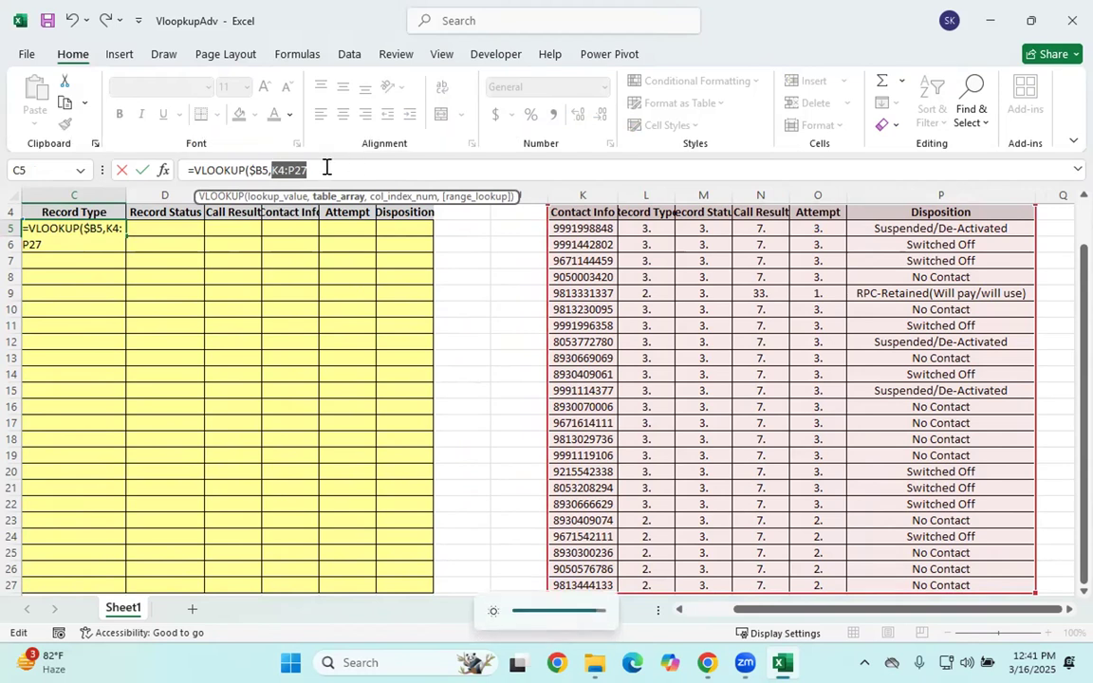
pyautogui.moveTo(324, 170); pyautogui.dragTo(270, 166)
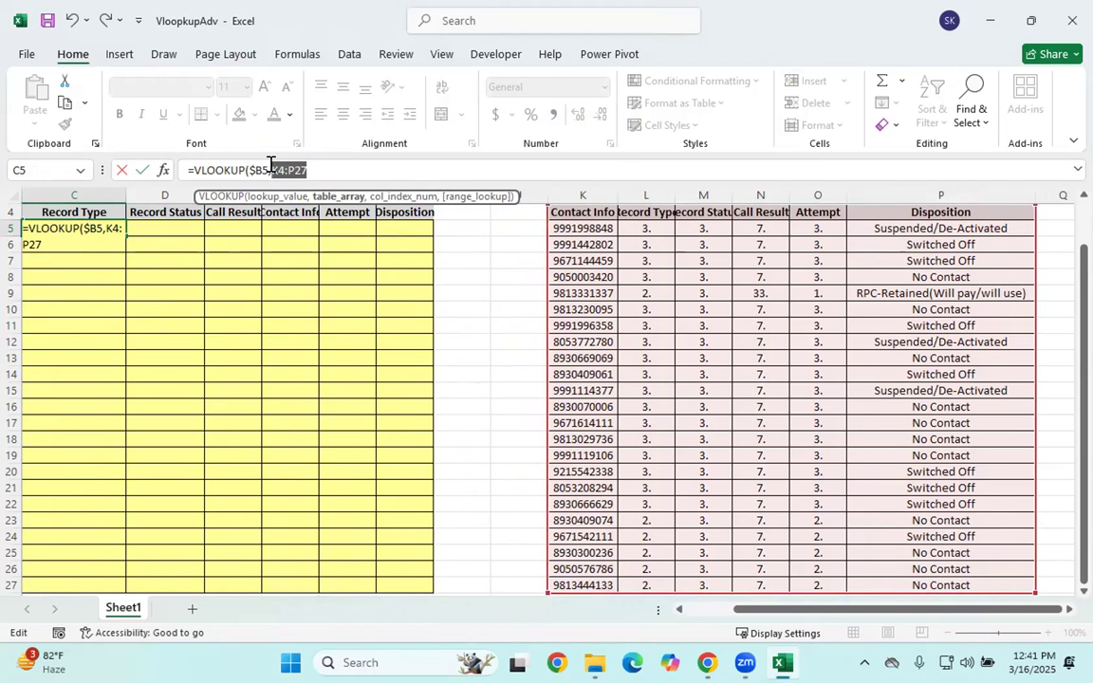
pyautogui.press('XF86MonBrightnessUp')
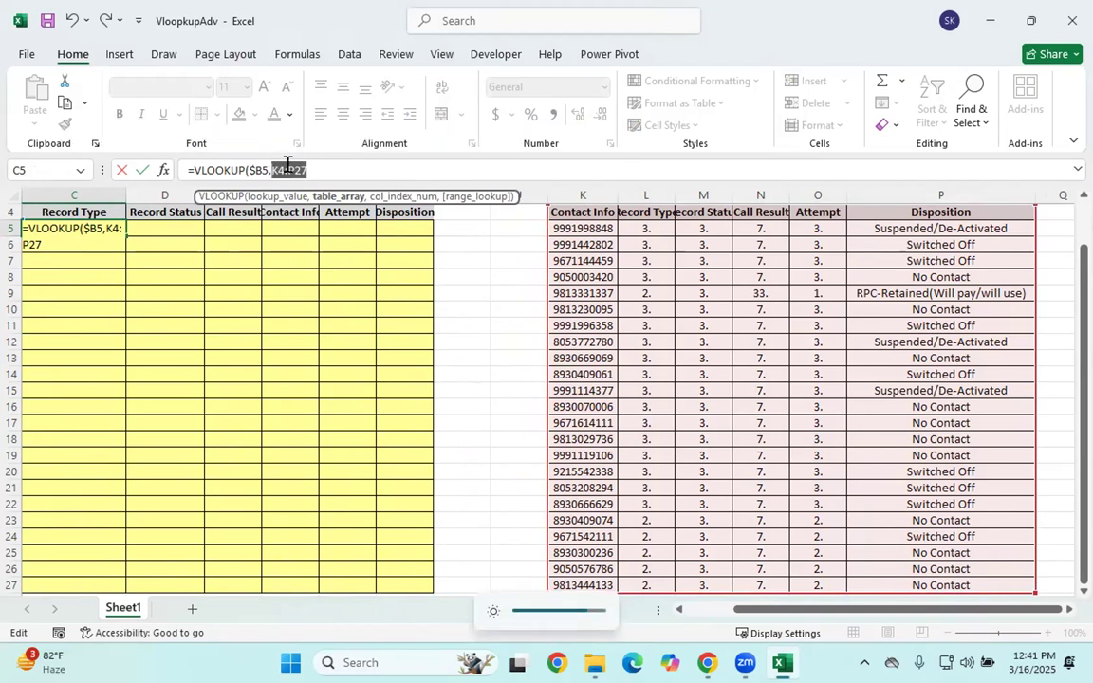
pyautogui.moveTo(288, 165)
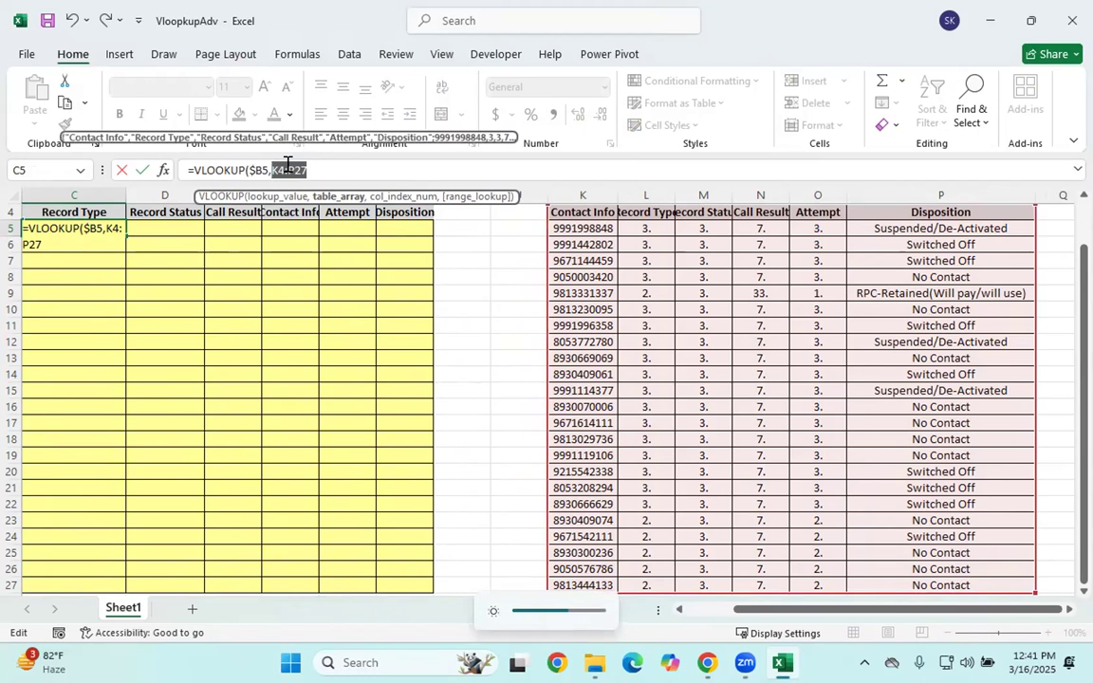
pyautogui.press('F4')
pyautogui.click(334, 169)
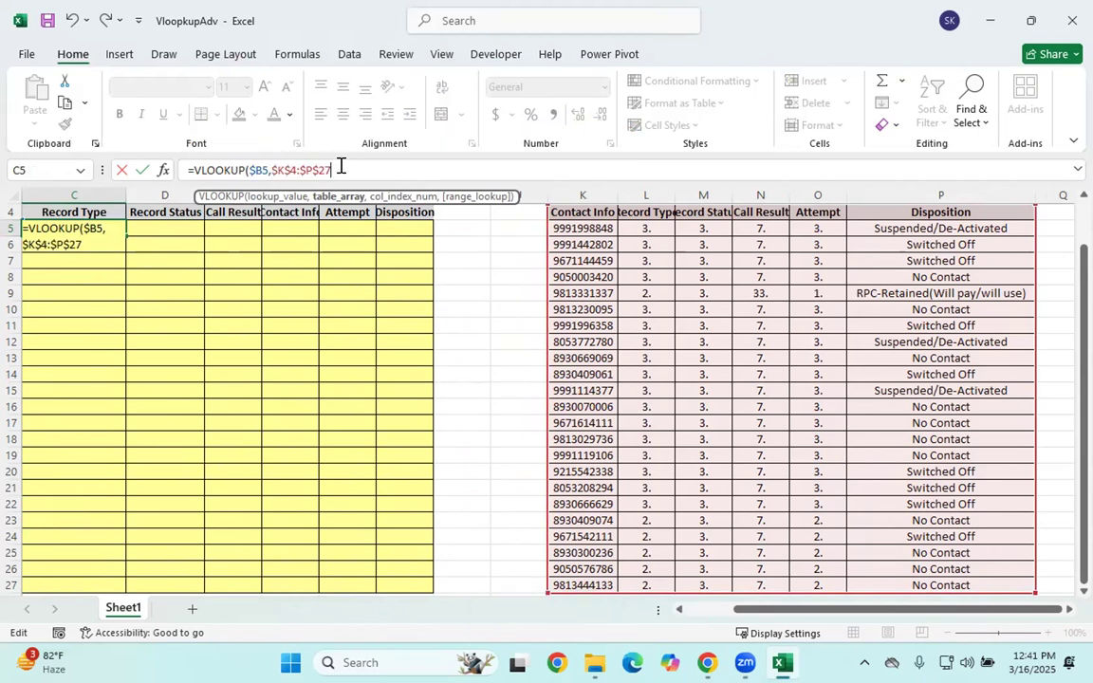
pyautogui.write(',')
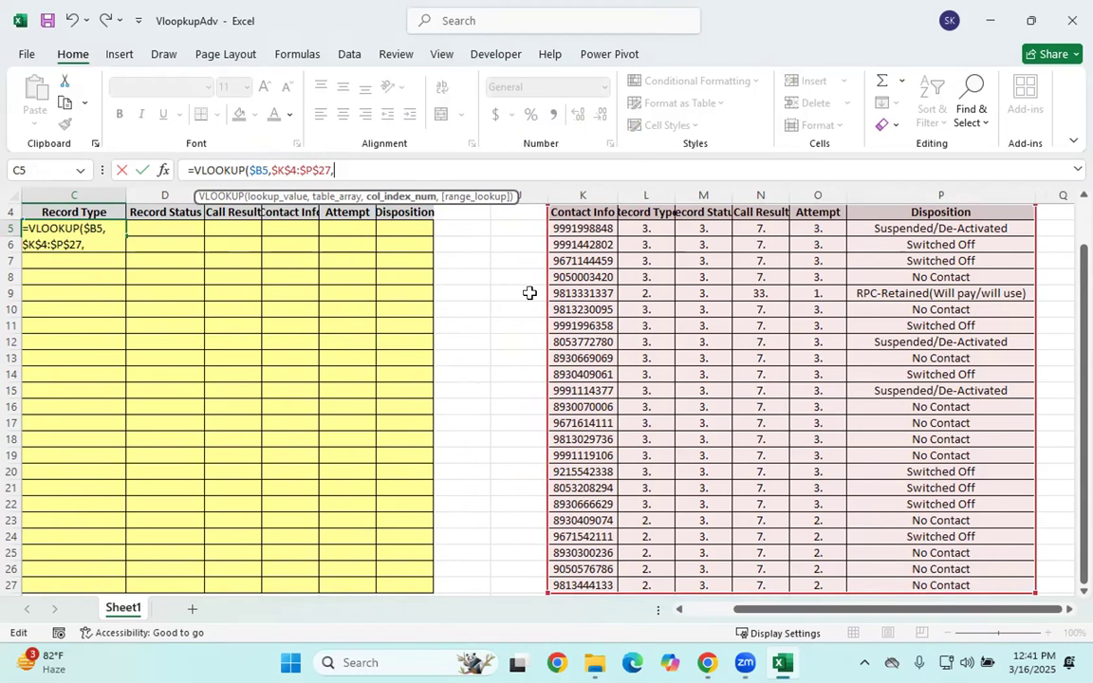
# Nest a MATCH function as the column index, with the row-locked header reference D$4 as its lookup value.
pyautogui.write('MATCH(')
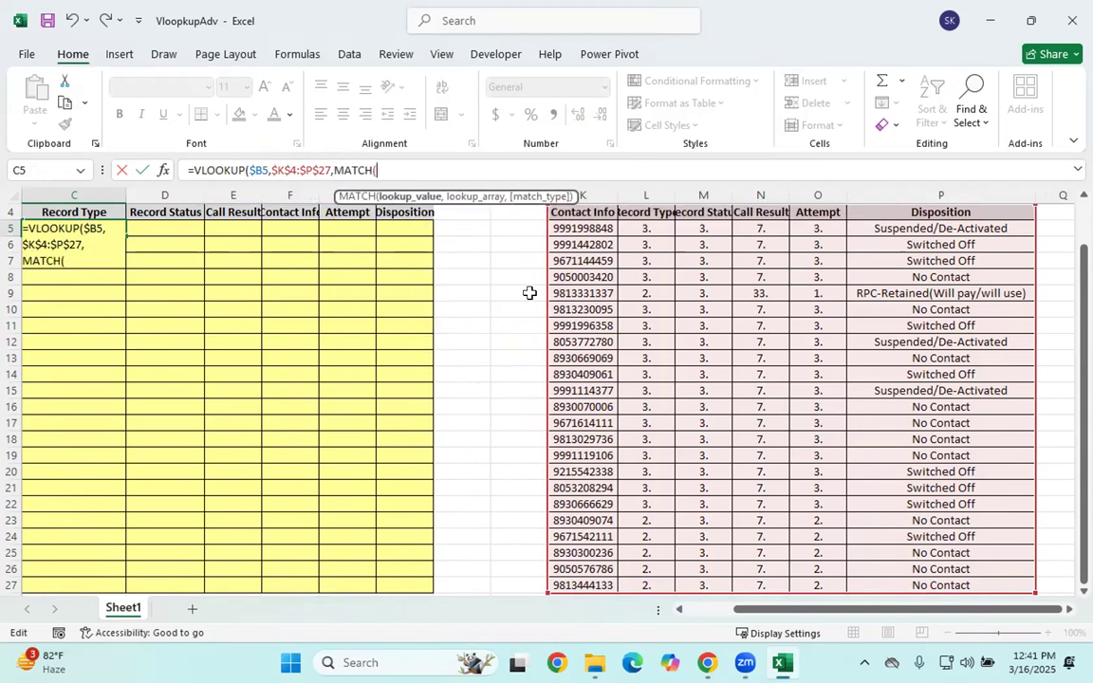
pyautogui.click(163, 216)
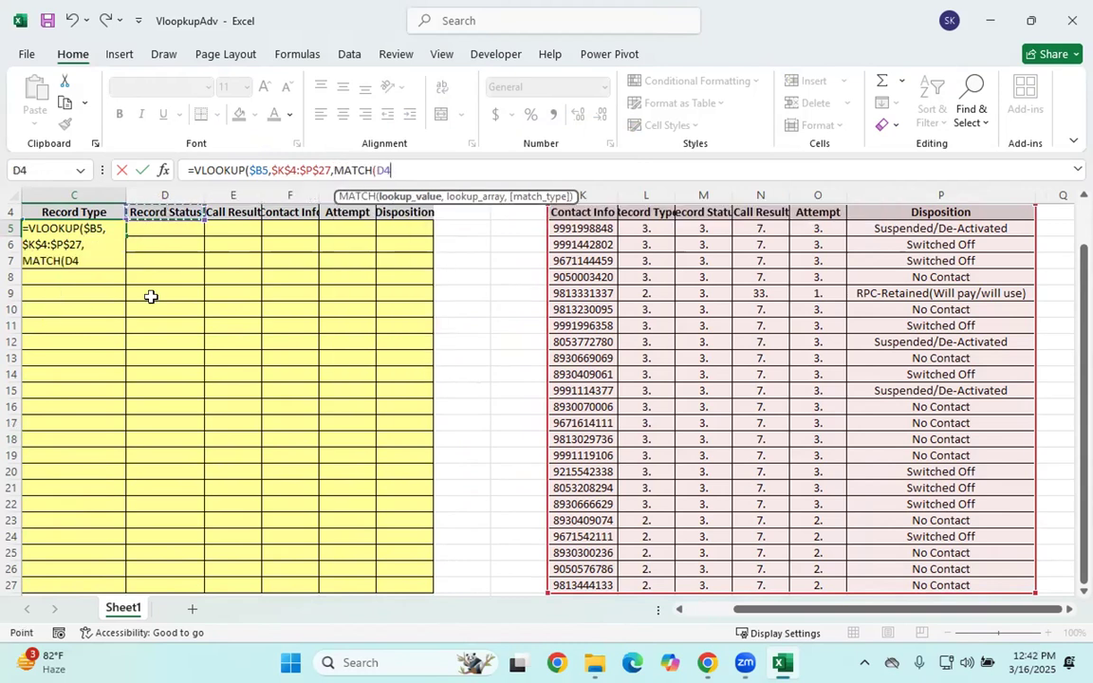
pyautogui.moveTo(743, 611); pyautogui.dragTo(695, 611)
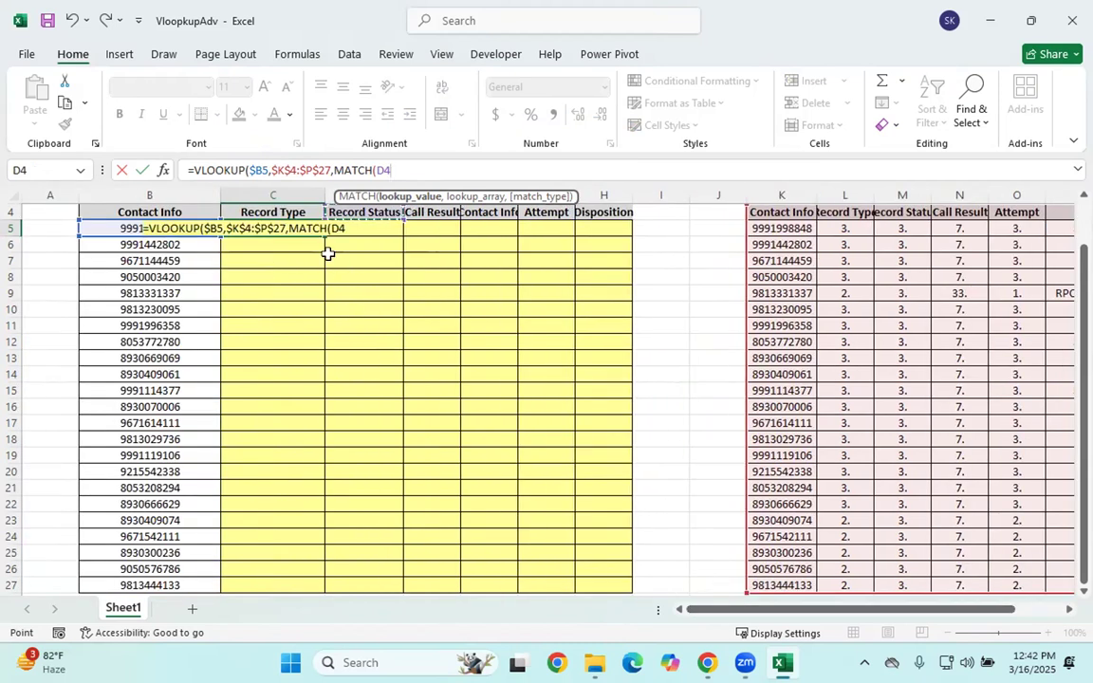
pyautogui.click(381, 197)
pyautogui.press('F4')
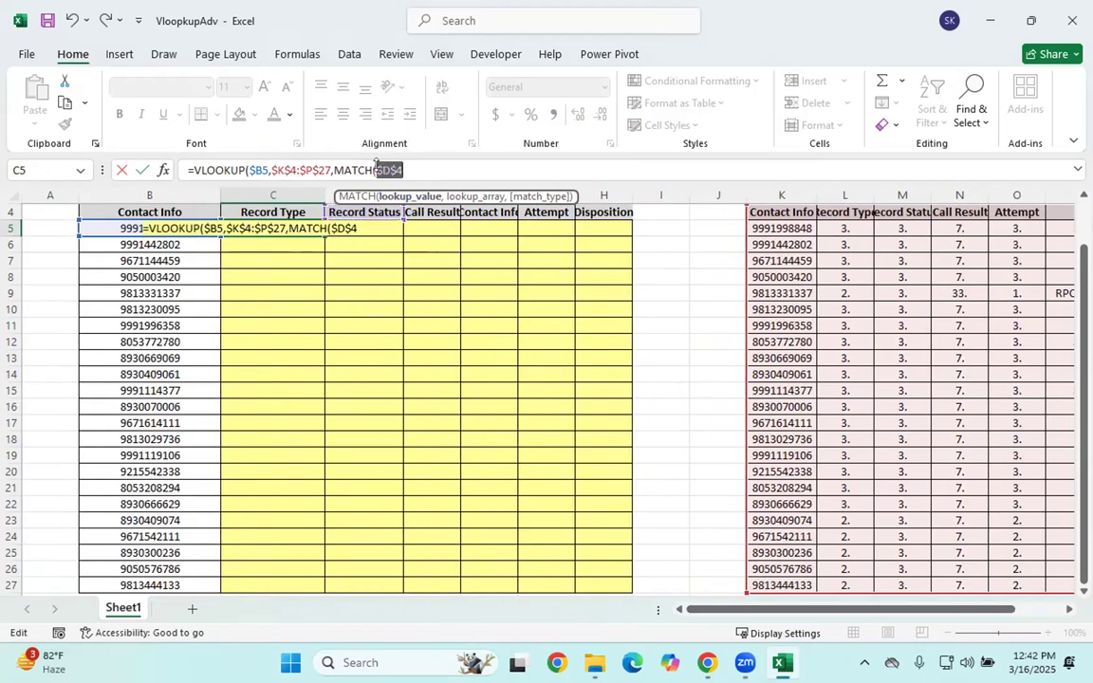
pyautogui.click(400, 170)
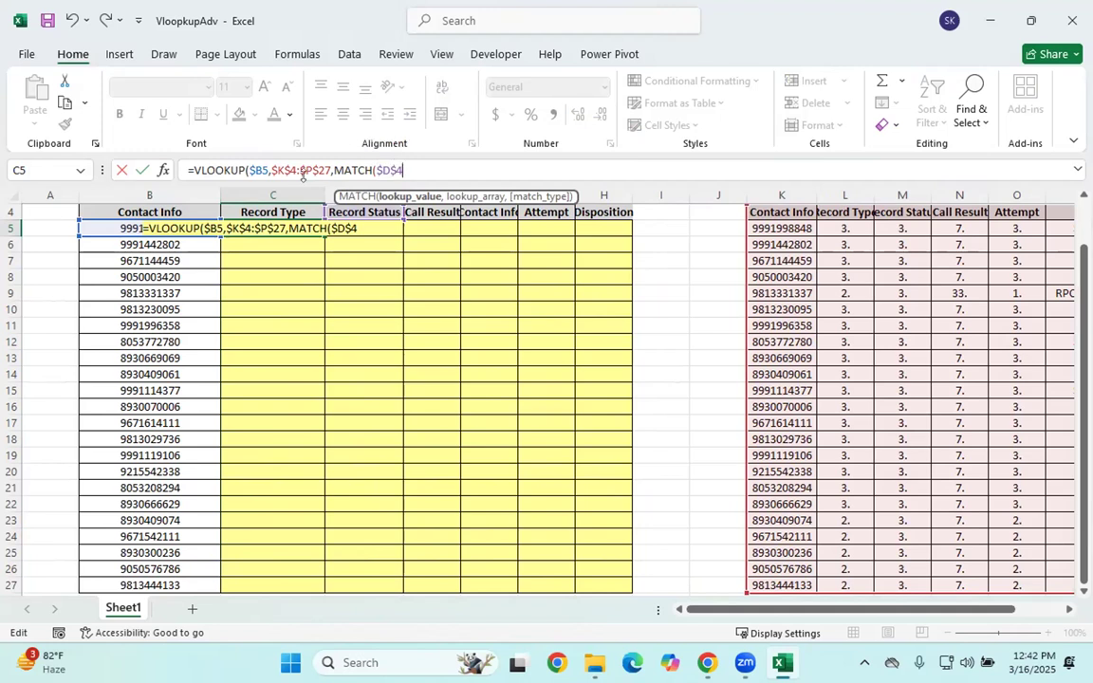
pyautogui.click(380, 170)
pyautogui.press('Delete')
pyautogui.write(',')
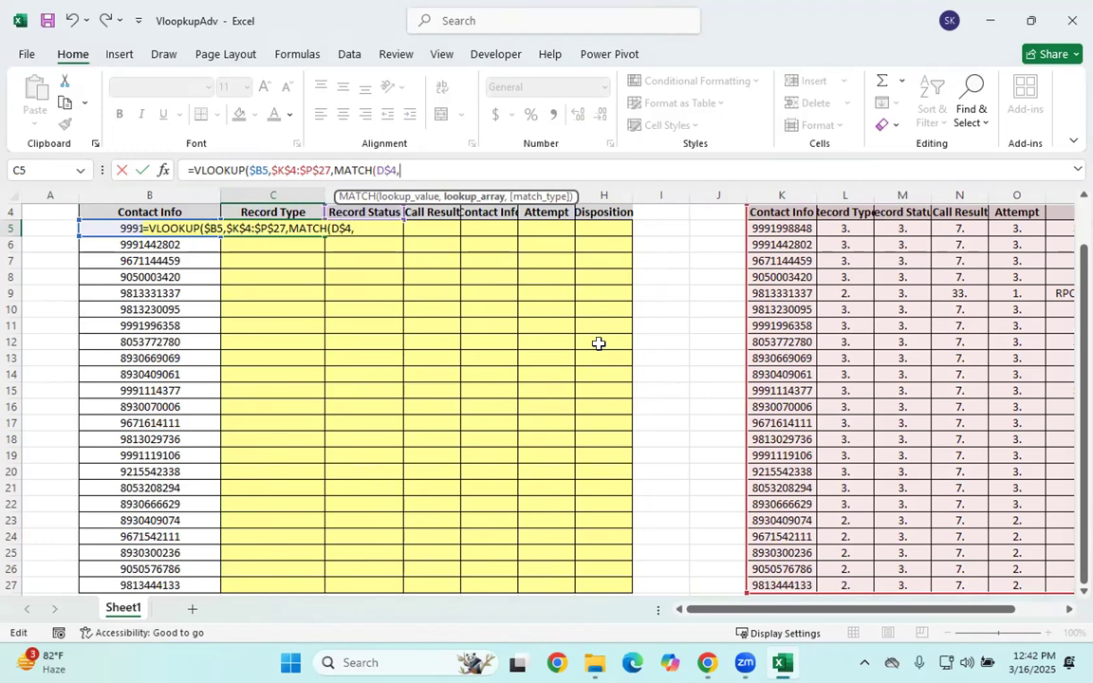
# Set the MATCH lookup array to Table Y's header row as the absolute range $K$4:$P$4.
pyautogui.click(758, 206)
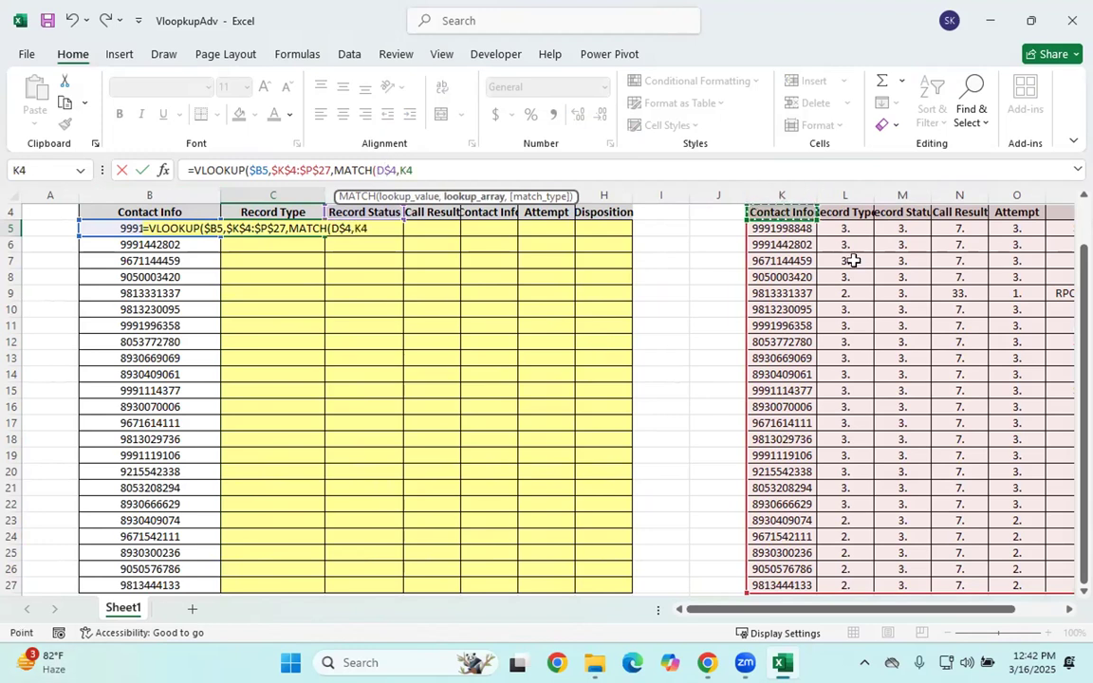
pyautogui.hotkey('ctrl', 'shift', 'Right')
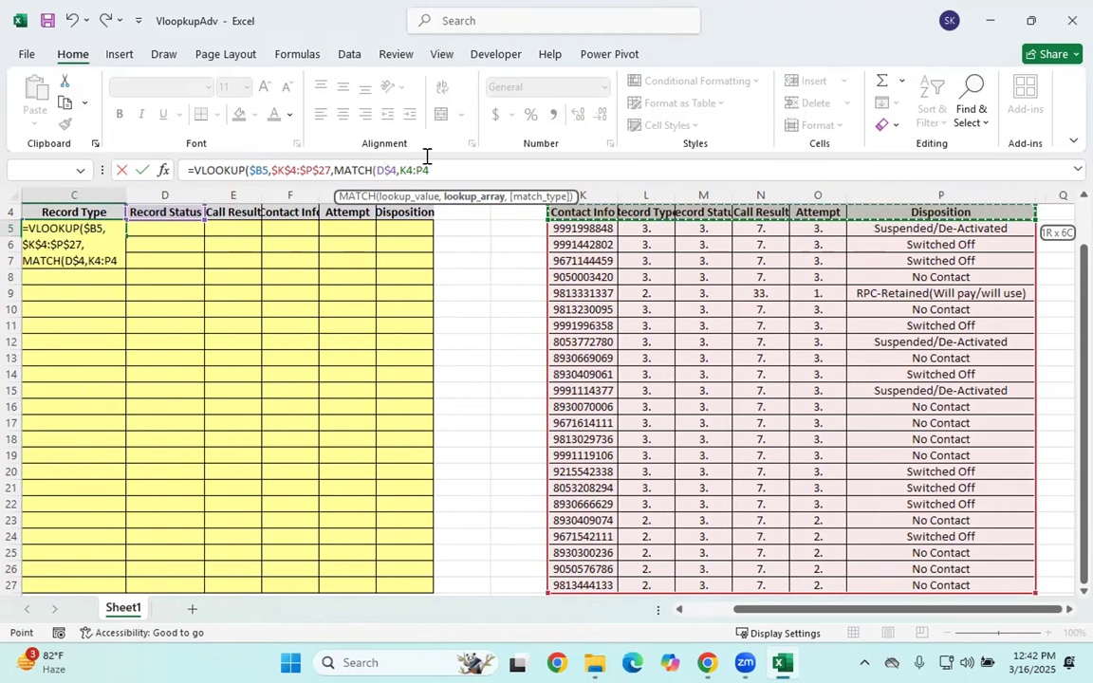
pyautogui.moveTo(429, 170); pyautogui.dragTo(399, 170)
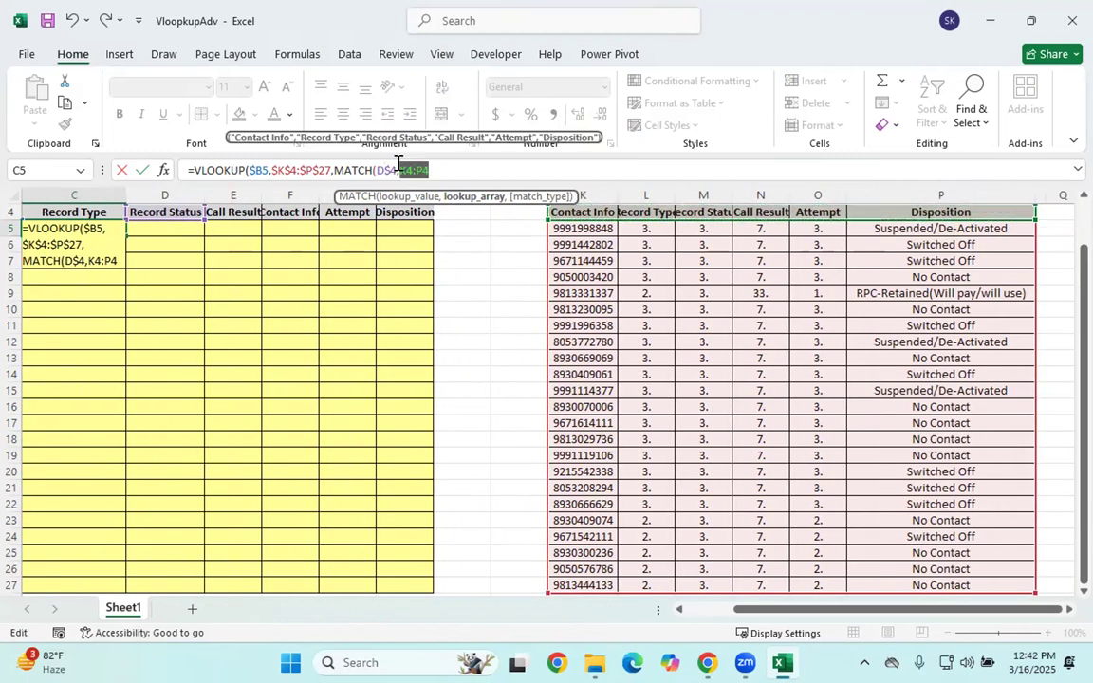
pyautogui.press('F4')
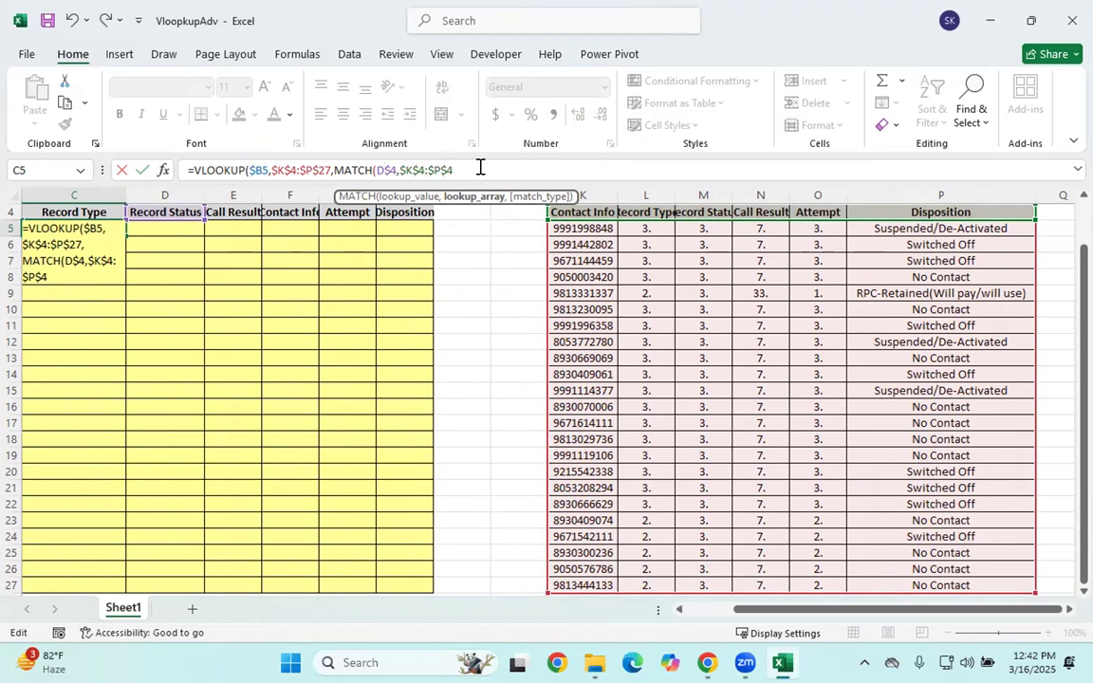
# Complete the C5 formula with match type 0 for MATCH and FALSE for the VLOOKUP range lookup.
pyautogui.write(',')
pyautogui.press('Down')
pyautogui.press('Escape')
pyautogui.write('0),')
pyautogui.press('Down')
pyautogui.press('Tab')
pyautogui.press('Return')
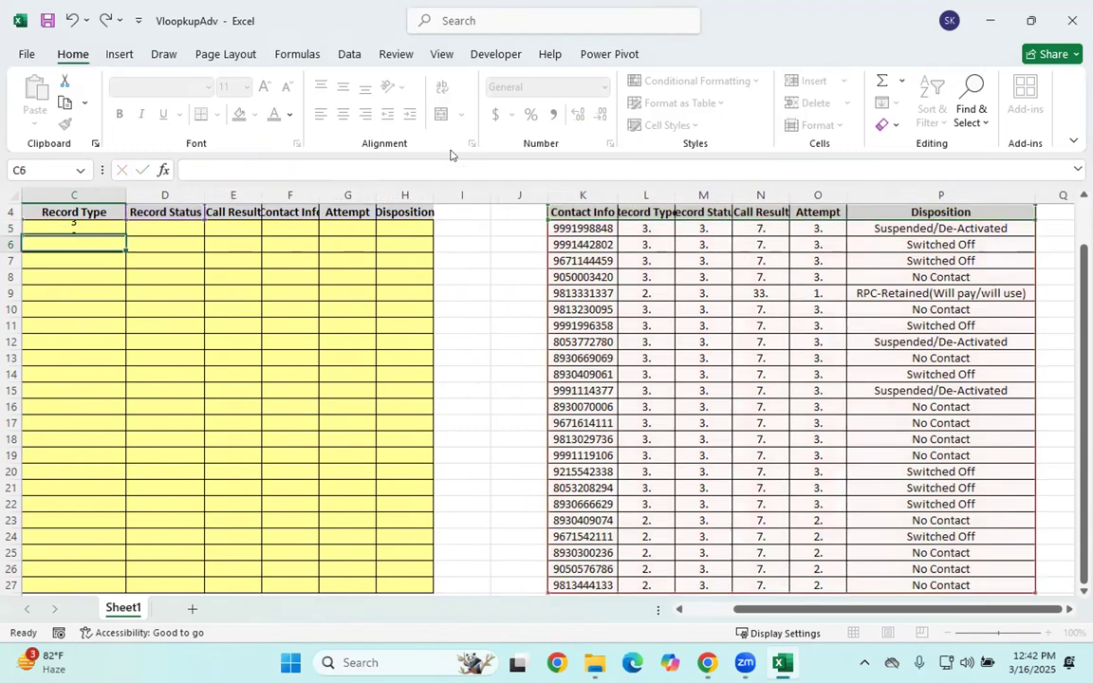
# Fill the C5 formula across to H5 and down through row 27 of Table X.
pyautogui.moveTo(746, 614); pyautogui.dragTo(646, 611)
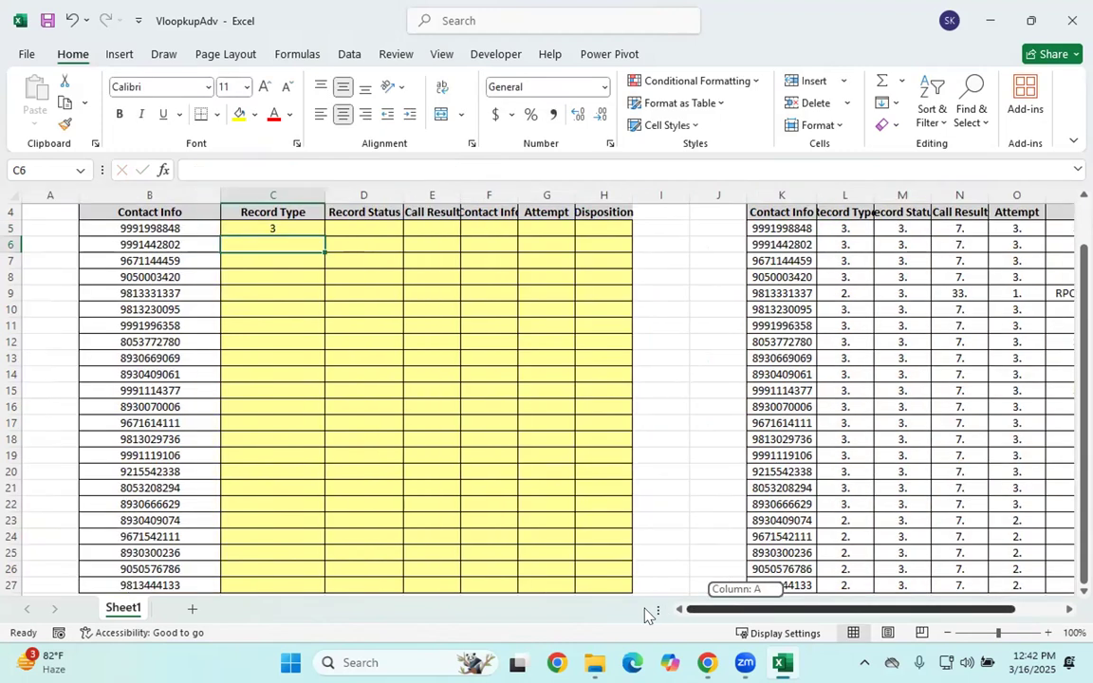
pyautogui.click(281, 227)
pyautogui.moveTo(317, 233); pyautogui.dragTo(649, 238)
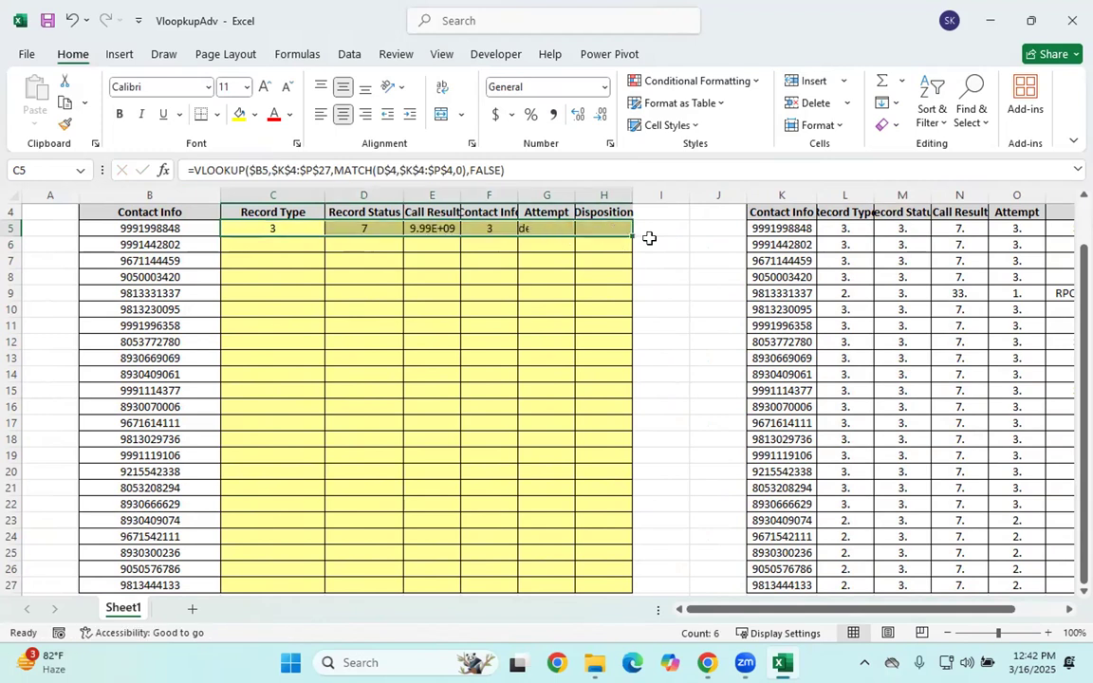
pyautogui.doubleClick(632, 235)
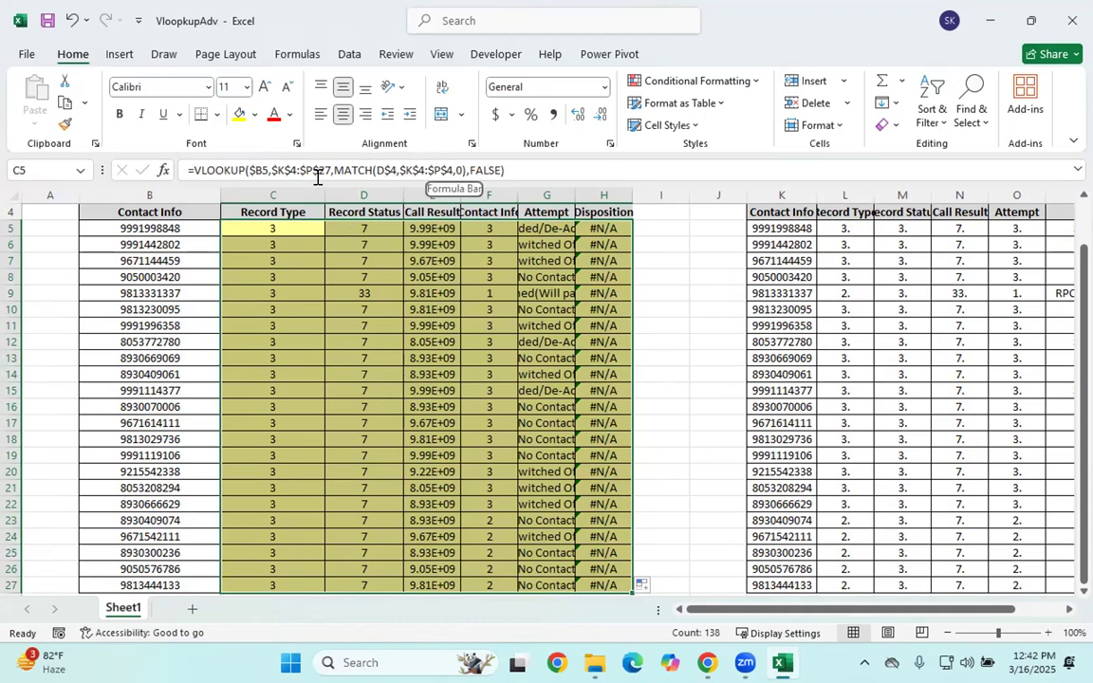
# Change the MATCH lookup value in the C5 formula to C$4, the Record Type header.
pyautogui.scroll(1, 215, 296)
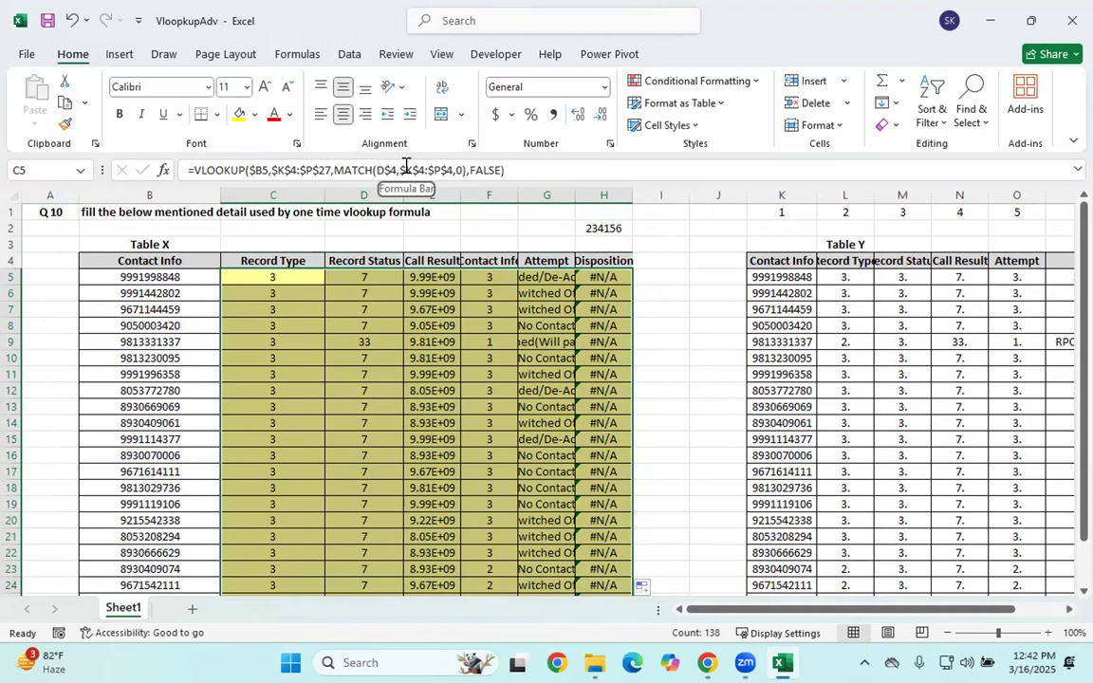
pyautogui.click(374, 170)
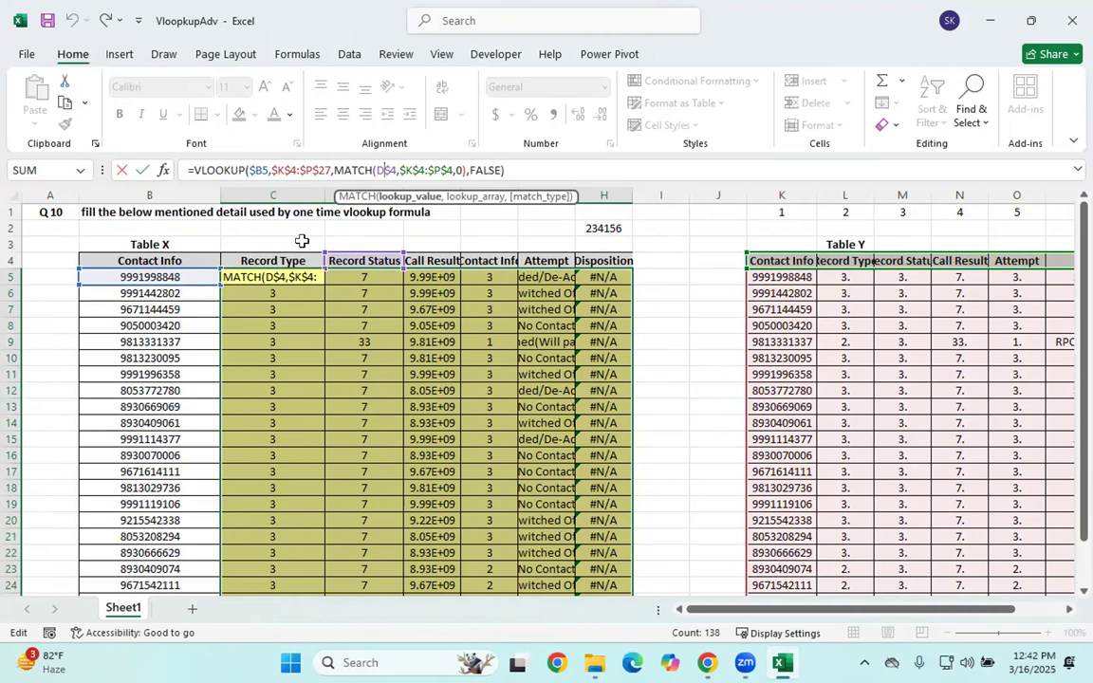
pyautogui.press('BackSpace')
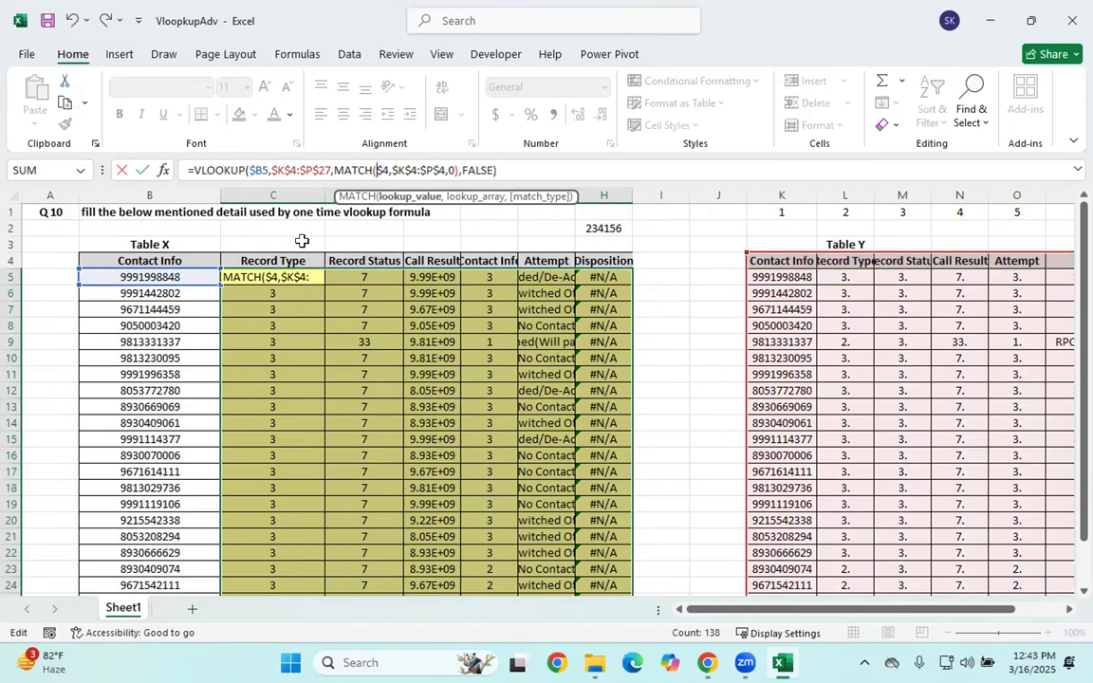
pyautogui.write('C')
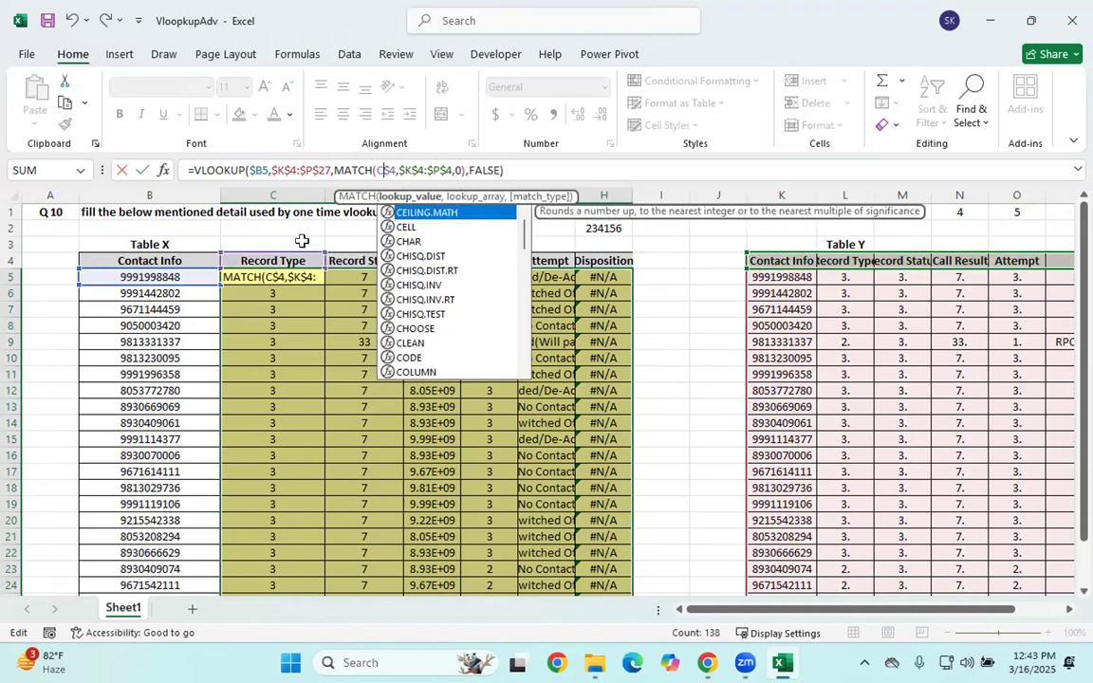
pyautogui.press('Return')
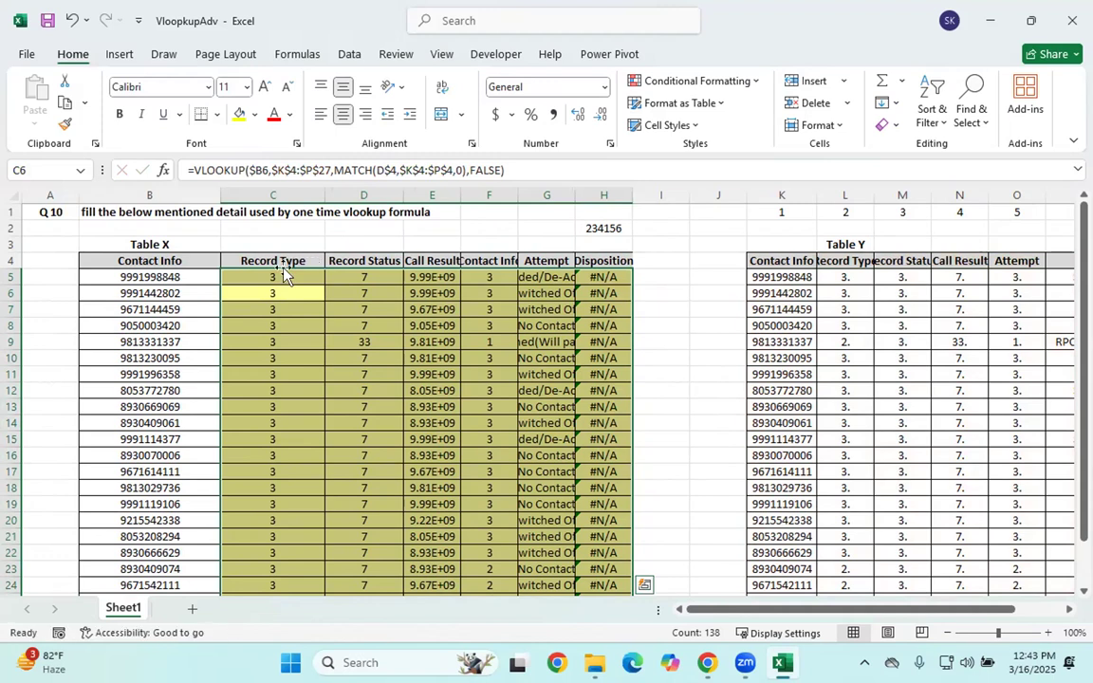
# Refill the corrected C5 formula across to H5 and down through Table X, autofit the Disposition column, and check the formula in F9.
pyautogui.click(299, 276)
pyautogui.moveTo(319, 284); pyautogui.dragTo(614, 287)
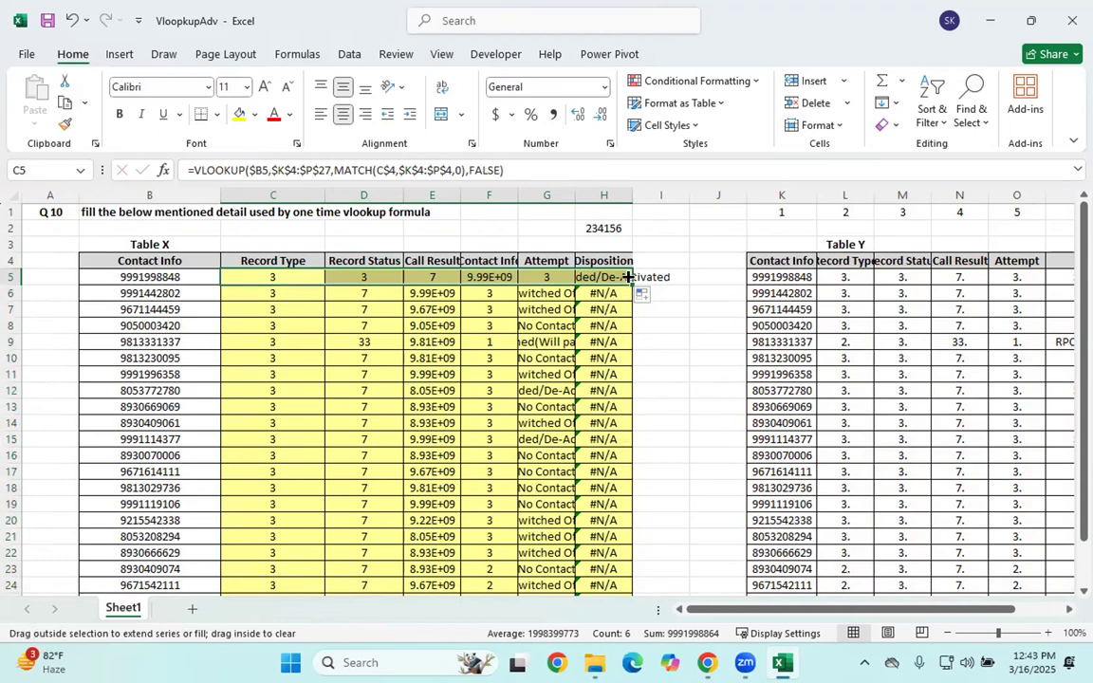
pyautogui.doubleClick(614, 287)
pyautogui.doubleClick(632, 196)
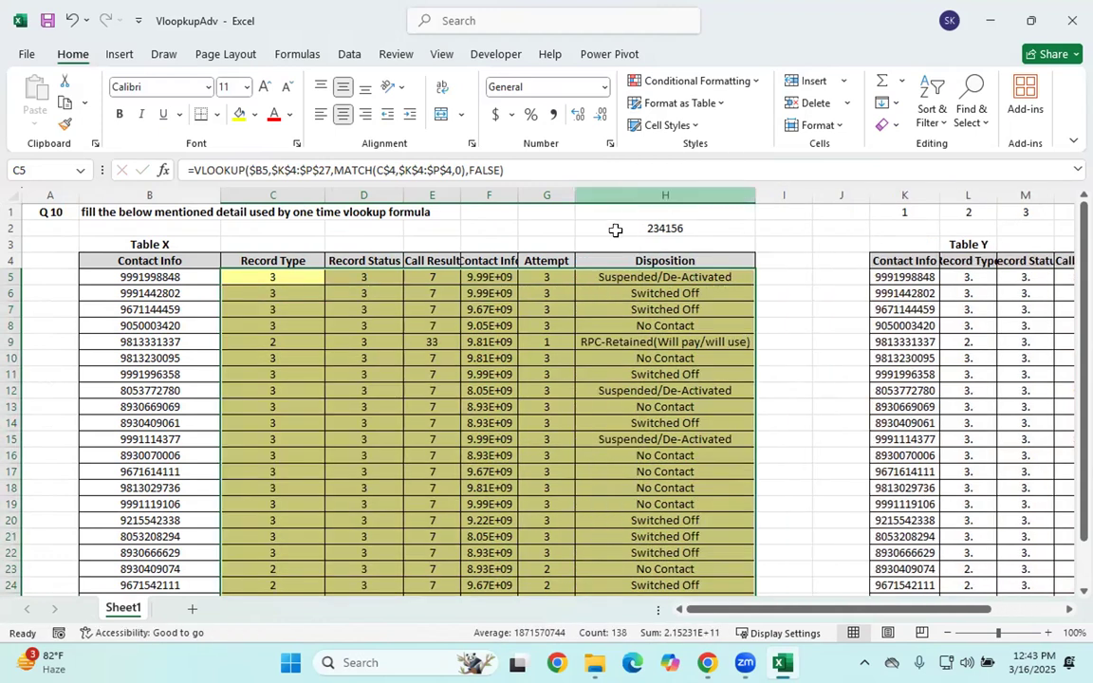
pyautogui.click(547, 374)
pyautogui.press('Left')
pyautogui.press('Up')
pyautogui.press('Up')
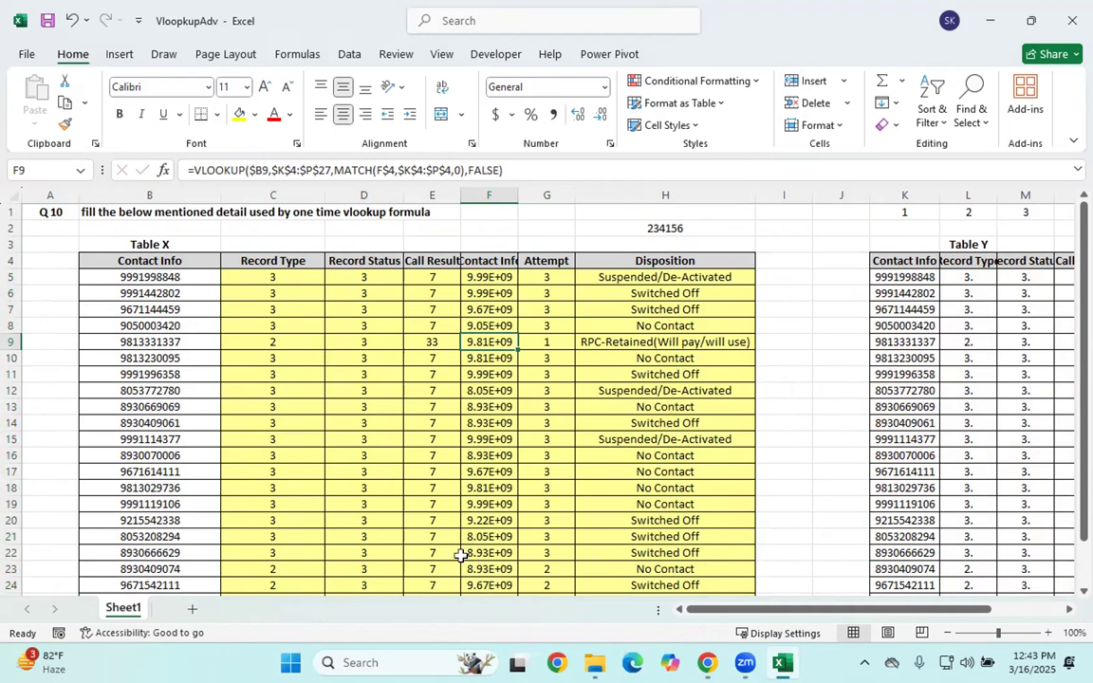
# Switch to File Explorer, search the Excel_Study Material folder for "quest", and open the Question_Paper workbook.
pyautogui.hotkey('alt', 'Tab')
pyautogui.click(824, 46)
pyautogui.write('quest')
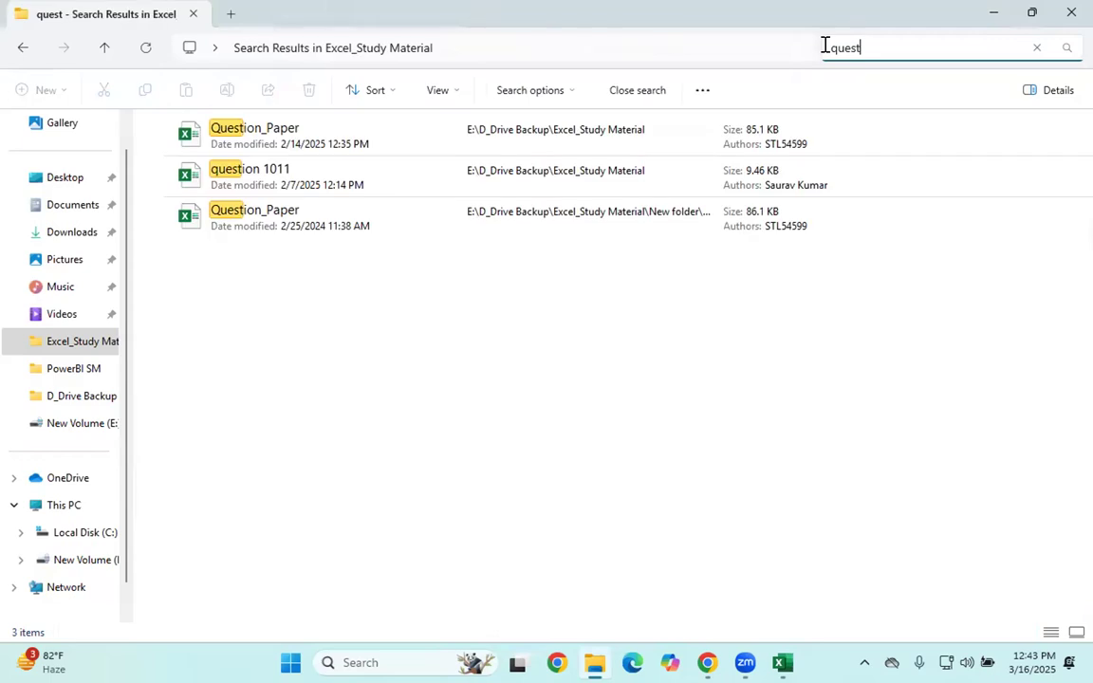
pyautogui.click(410, 136)
pyautogui.hotkey('alt', 'Tab')
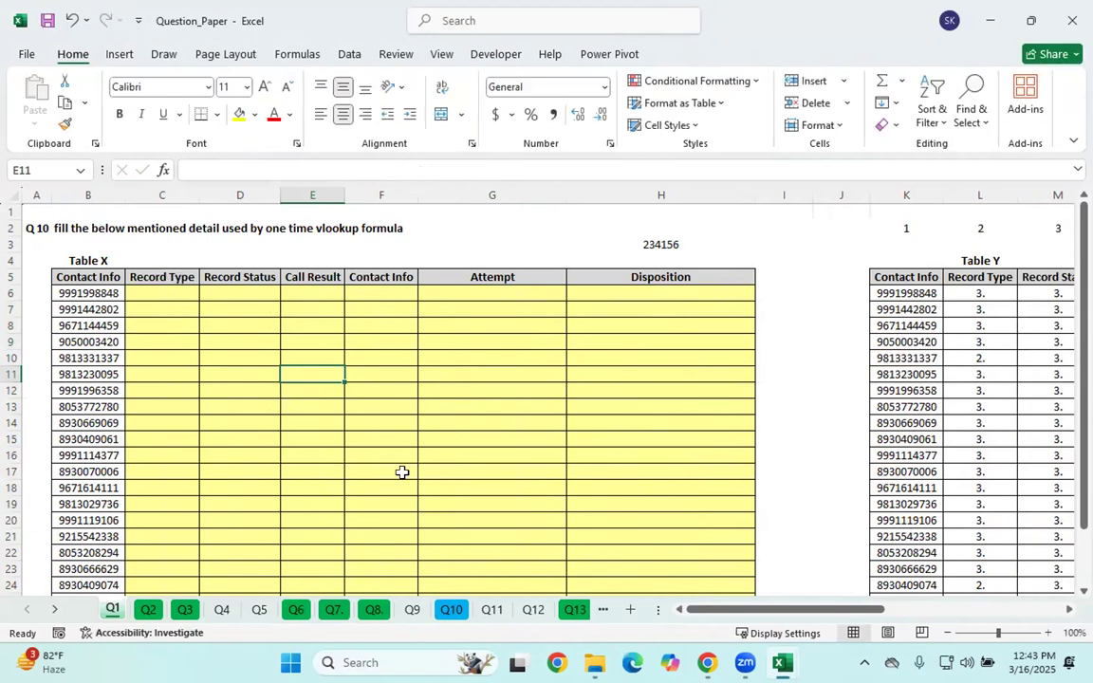
# Look through the question sheets from Q1 onward and stop at Q14, the reverse VLOOKUP exercise.
pyautogui.click(134, 608)
pyautogui.click(112, 608)
pyautogui.click(148, 608)
pyautogui.click(185, 608)
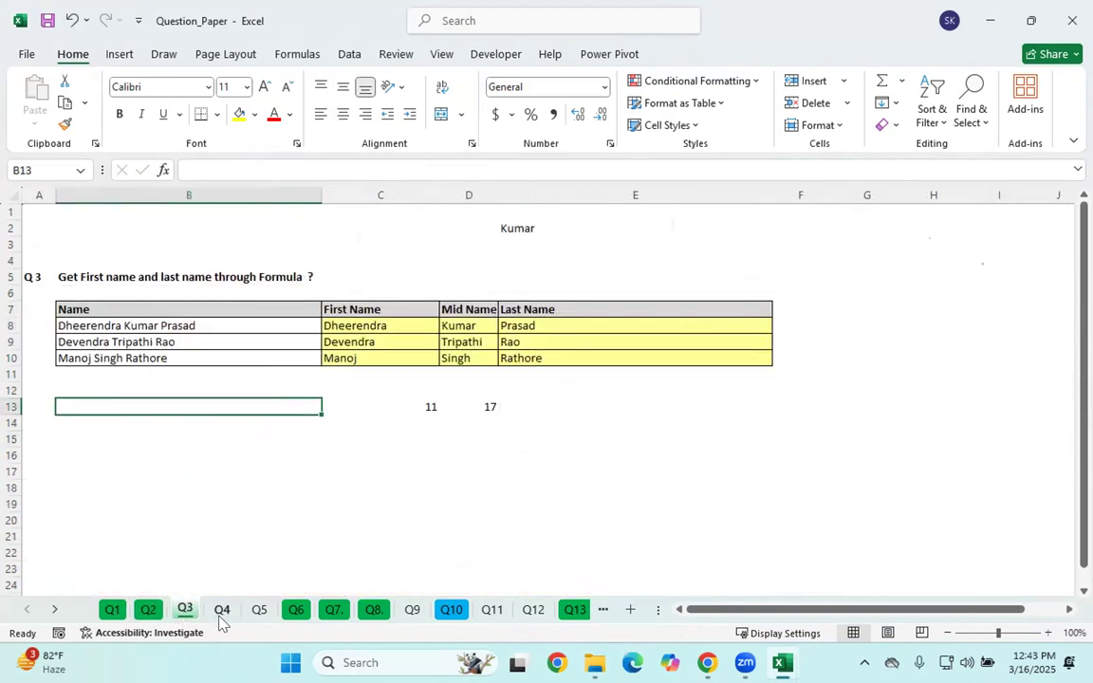
pyautogui.click(222, 608)
pyautogui.click(259, 608)
pyautogui.click(296, 608)
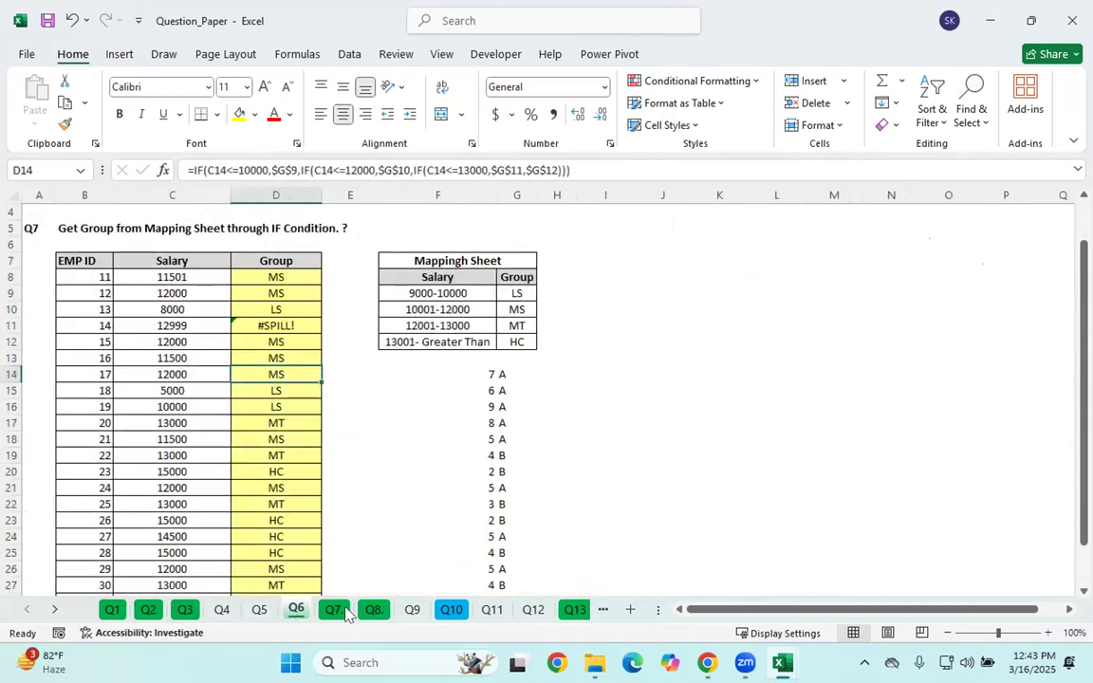
pyautogui.click(372, 608)
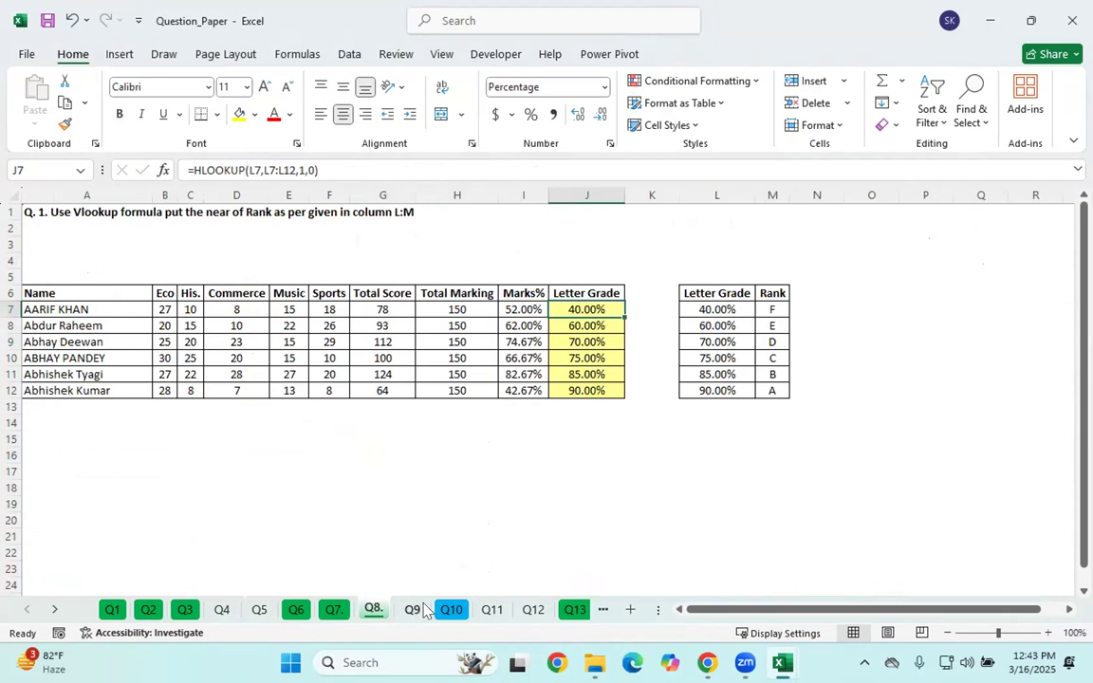
pyautogui.click(412, 608)
pyautogui.click(451, 608)
pyautogui.click(492, 608)
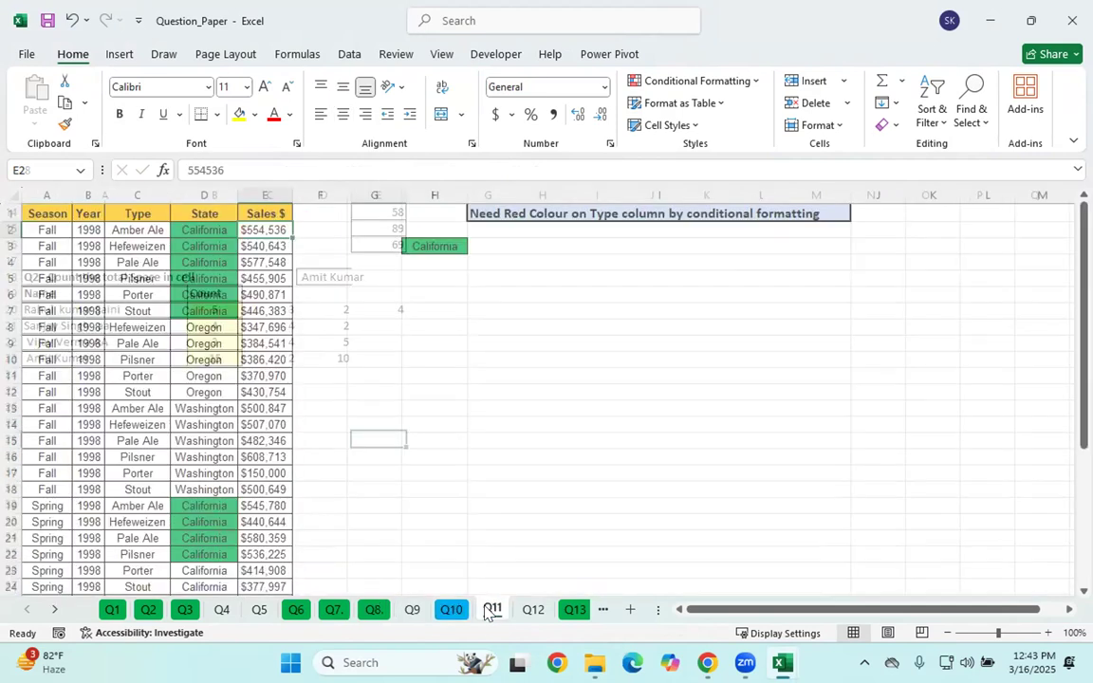
pyautogui.click(534, 608)
pyautogui.click(574, 608)
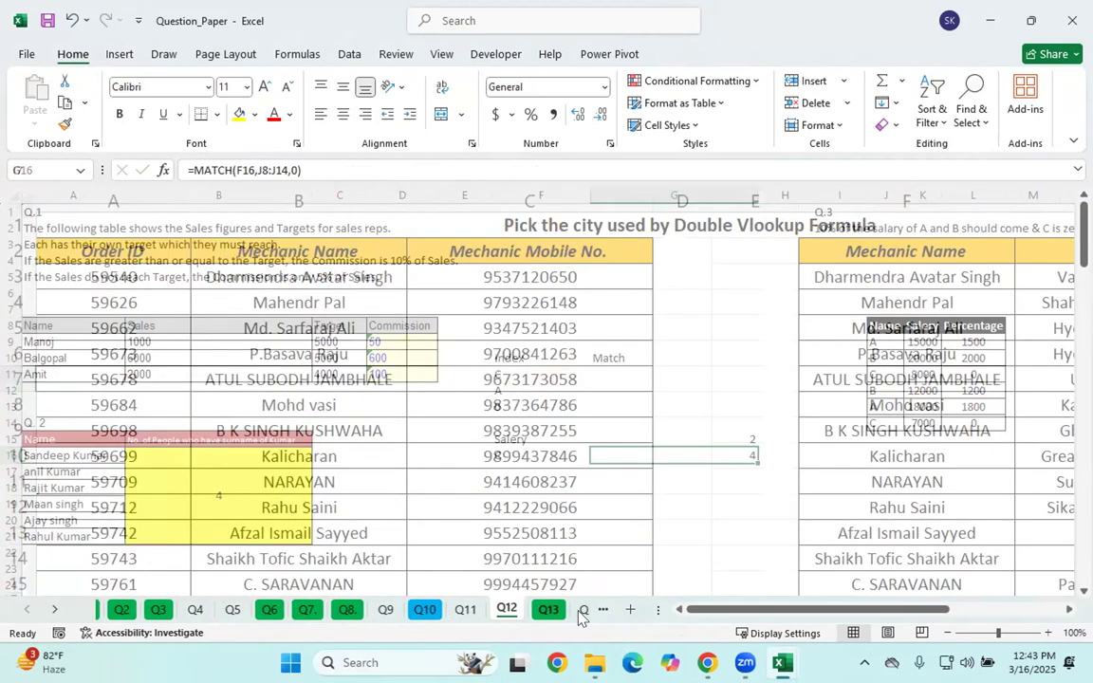
pyautogui.click(584, 608)
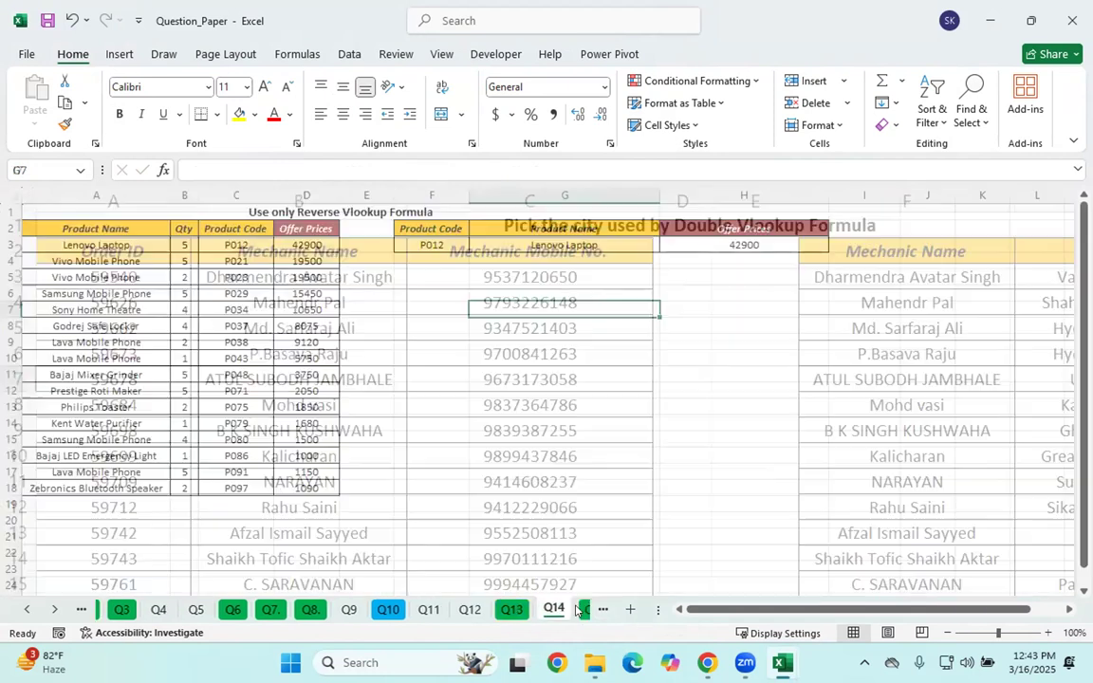
# Clear the existing formula results from G3:H3 under Product Name and Offer Prices on sheet Q14.
pyautogui.click(519, 463)
pyautogui.moveTo(578, 244); pyautogui.dragTo(756, 240)
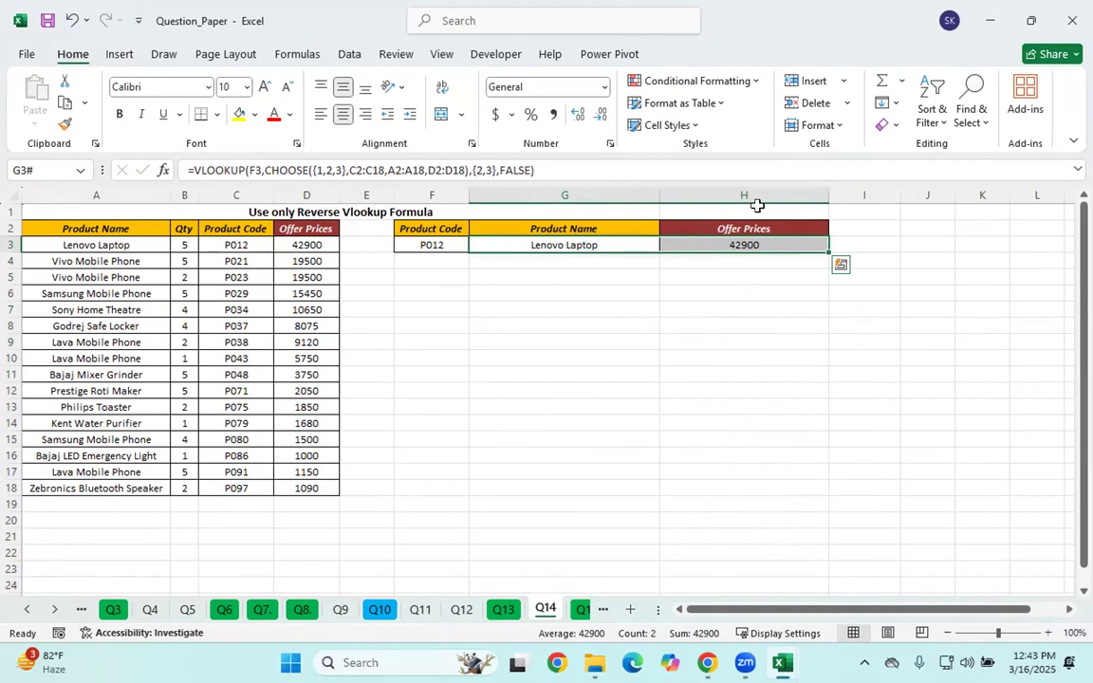
pyautogui.press('Delete')
pyautogui.press('Down')
pyautogui.press('Down')
pyautogui.press('Down')
pyautogui.press('Down')
pyautogui.press('Down')
pyautogui.press('Down')
pyautogui.press('Down')
pyautogui.press('Down')
pyautogui.press('Down')
pyautogui.press('Down')
pyautogui.press('Down')
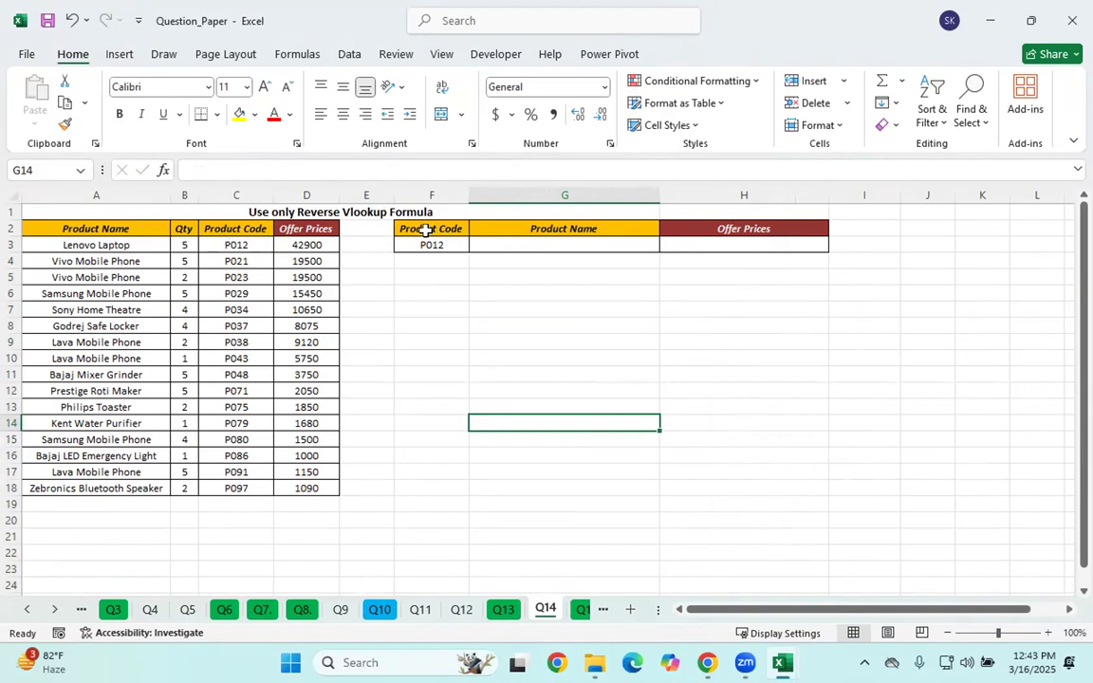
# Examine the Product Code column C2:C18 and its position within the source table A2:D18.
pyautogui.moveTo(243, 232); pyautogui.dragTo(228, 479)
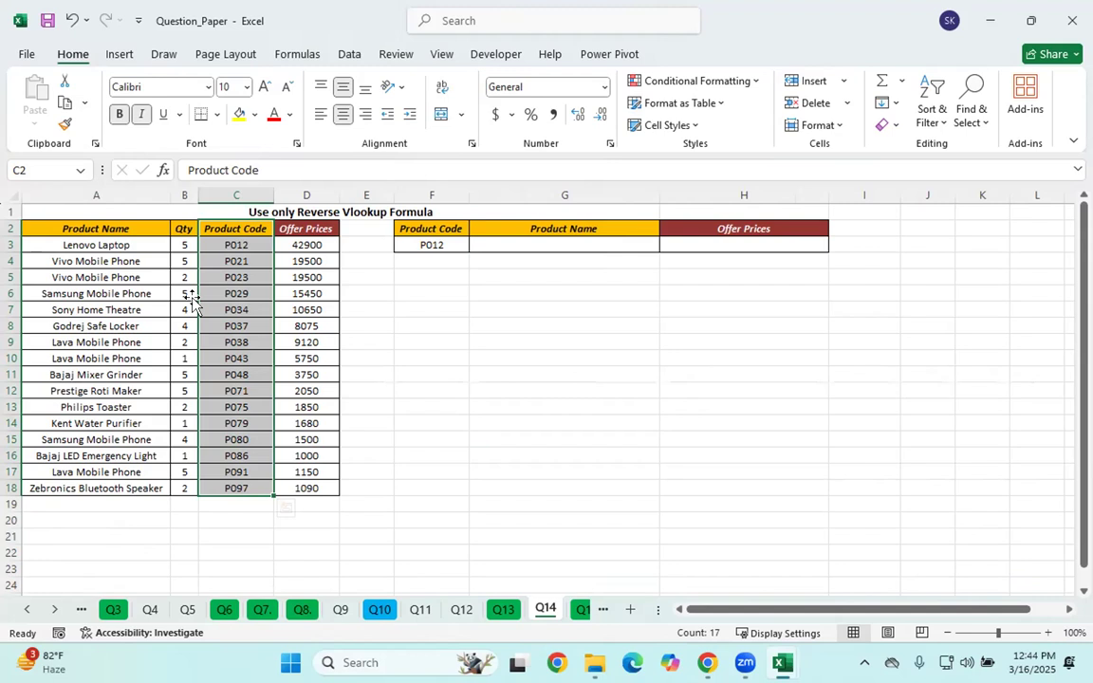
pyautogui.click(180, 276)
pyautogui.moveTo(102, 227); pyautogui.dragTo(313, 488)
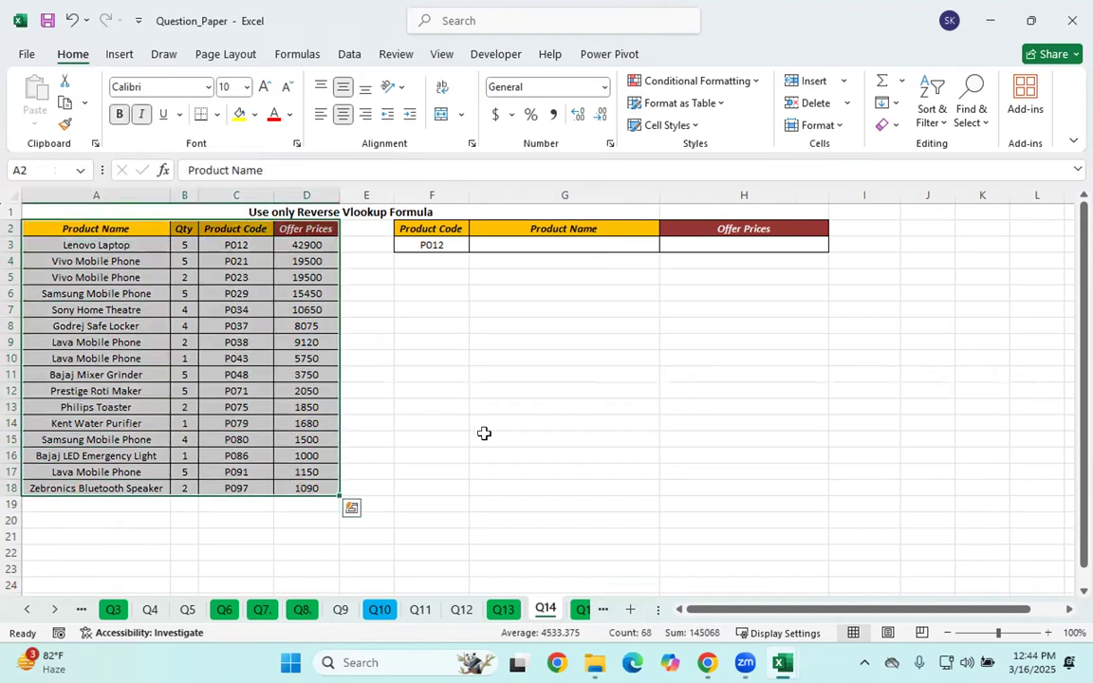
pyautogui.click(484, 433)
pyautogui.click(233, 231)
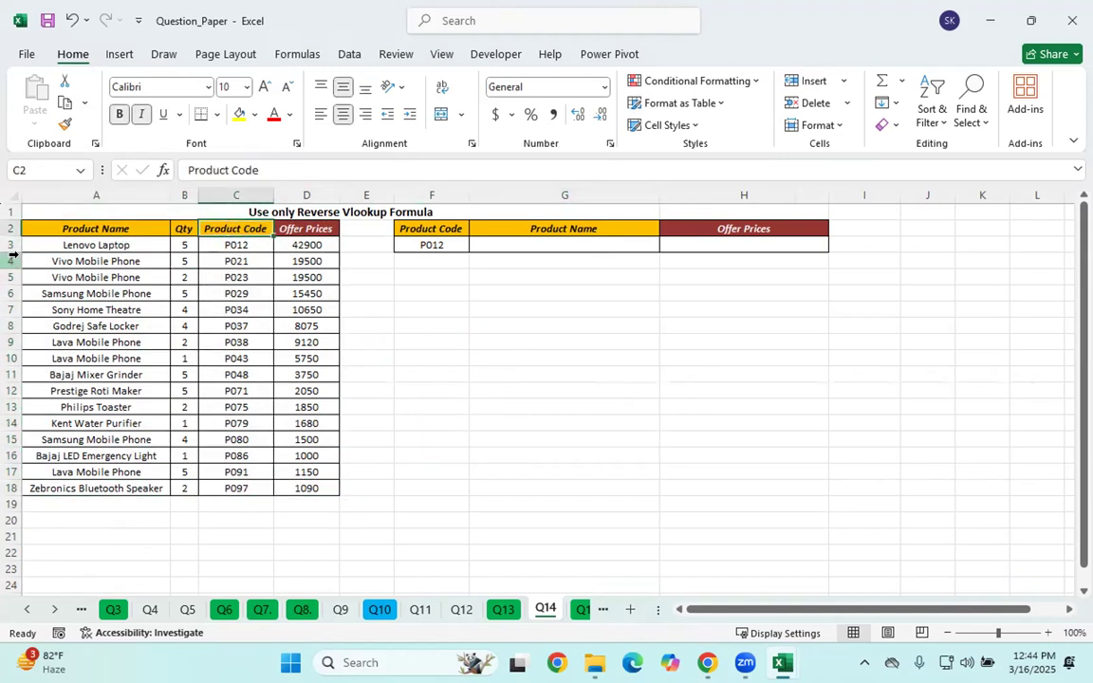
pyautogui.click(557, 323)
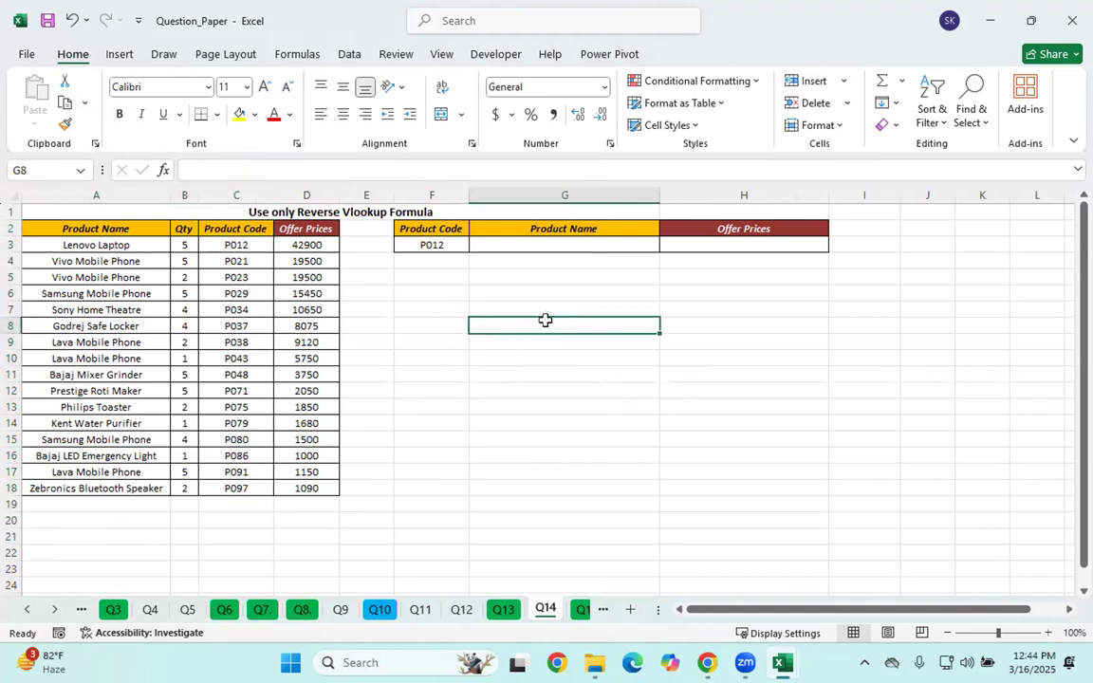
pyautogui.write('=c')
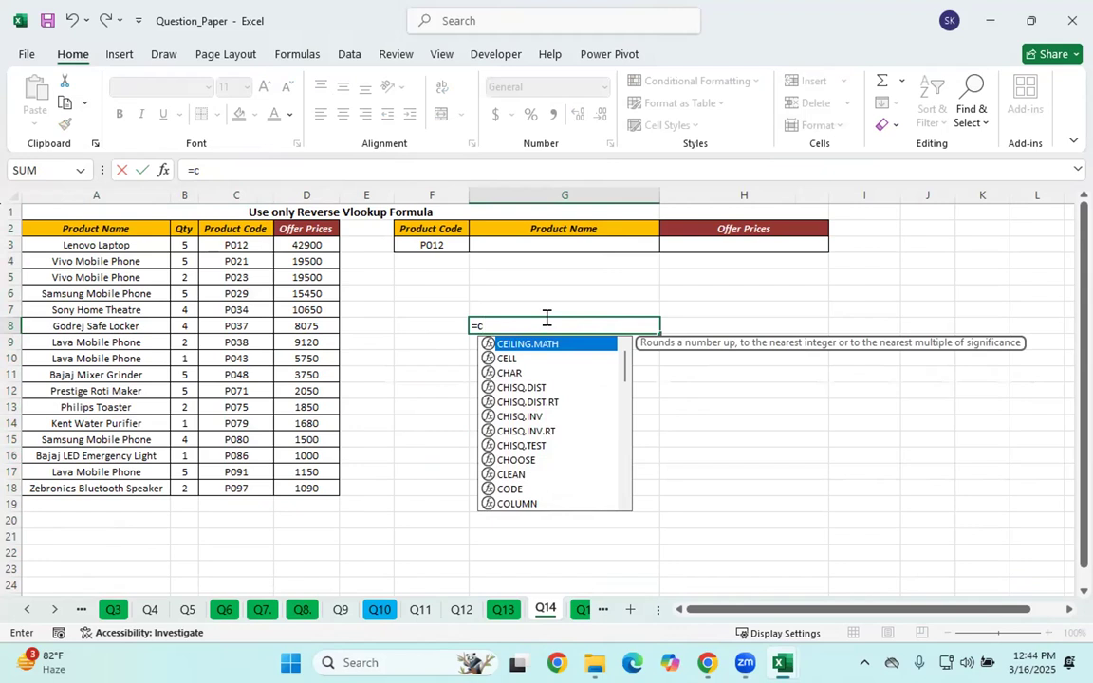
pyautogui.write('hoo')
pyautogui.press('Tab')
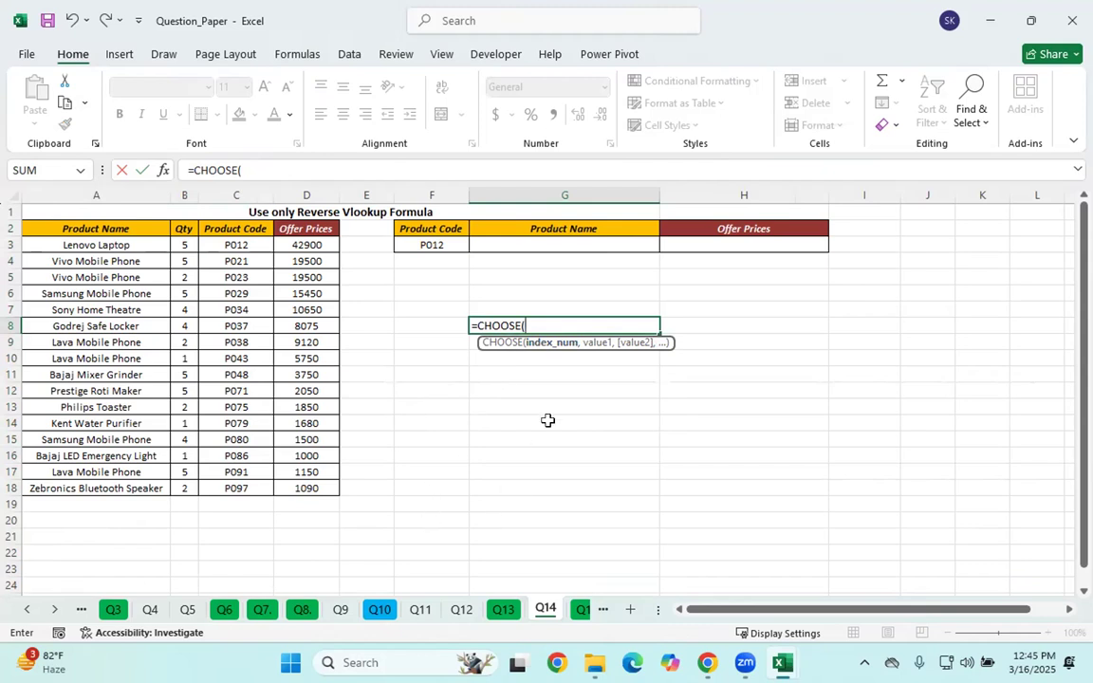
pyautogui.click(550, 323)
pyautogui.doubleClick(925, 19)
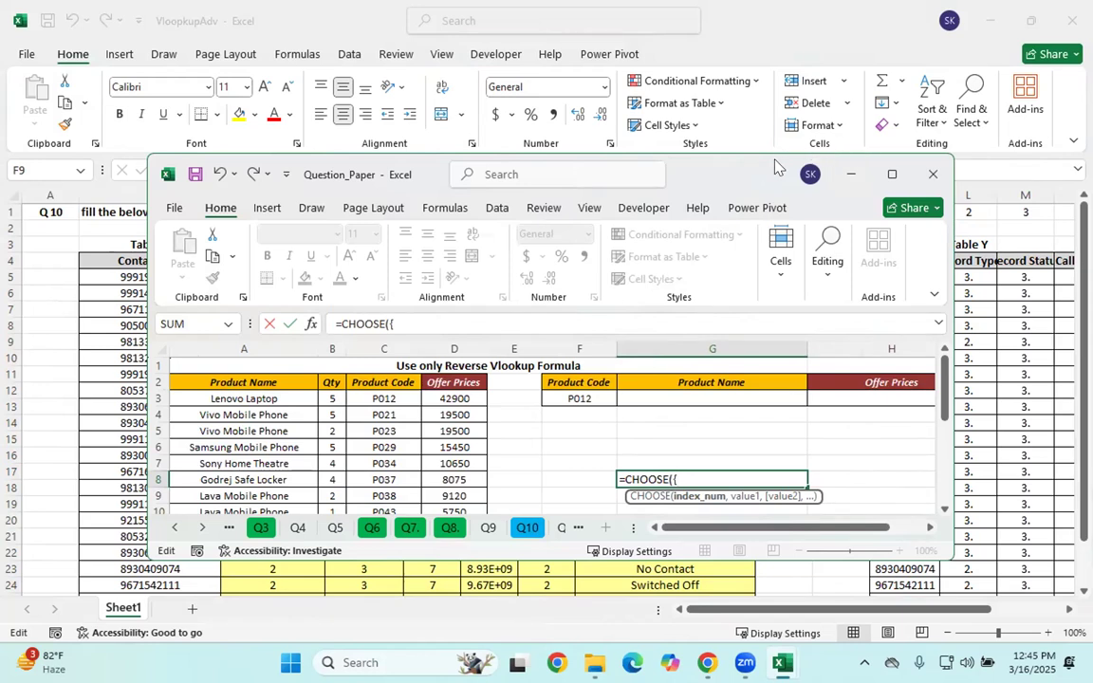
pyautogui.moveTo(768, 152); pyautogui.dragTo(768, 2)
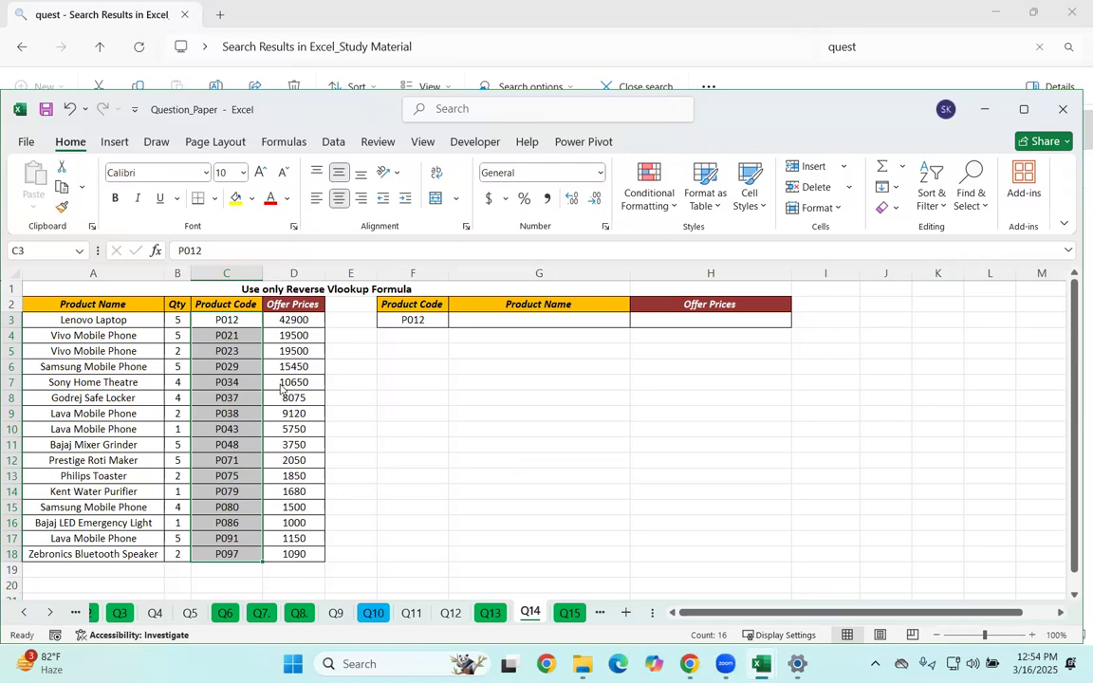
pyautogui.moveTo(78, 306); pyautogui.dragTo(225, 538)
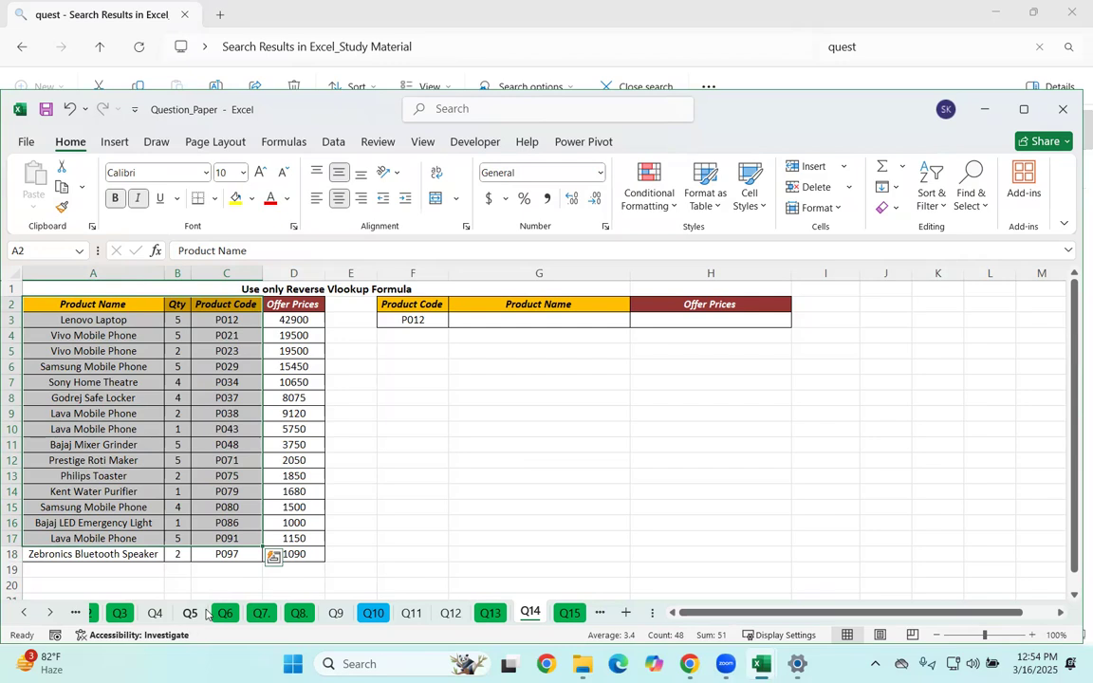
pyautogui.moveTo(43, 663)
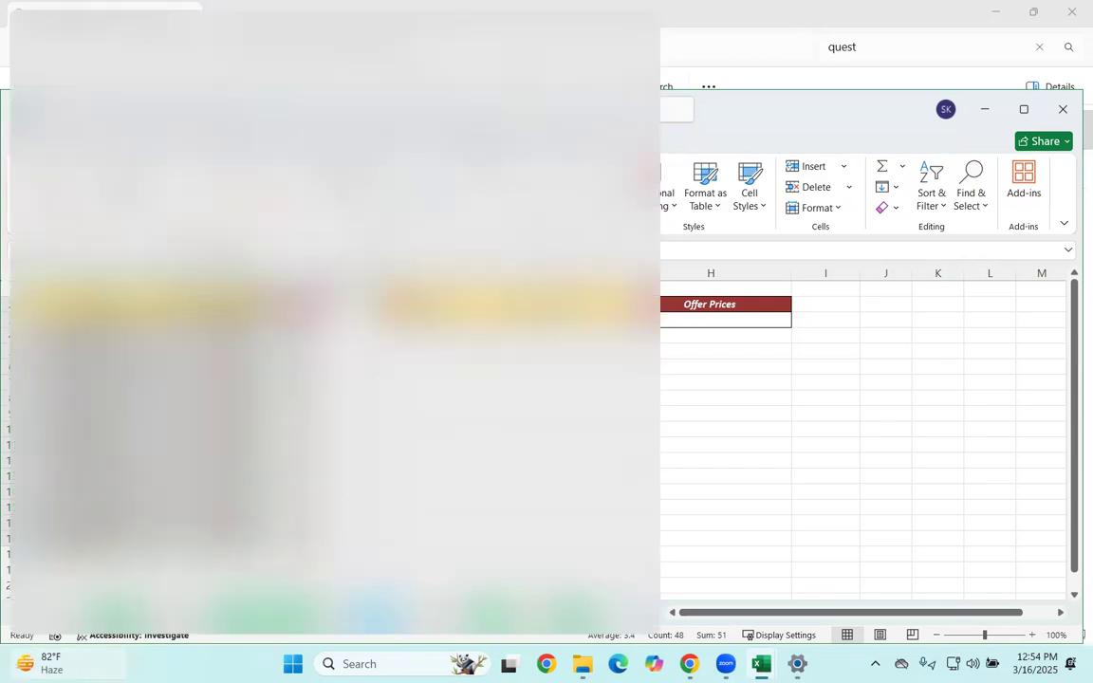
pyautogui.click(538, 414)
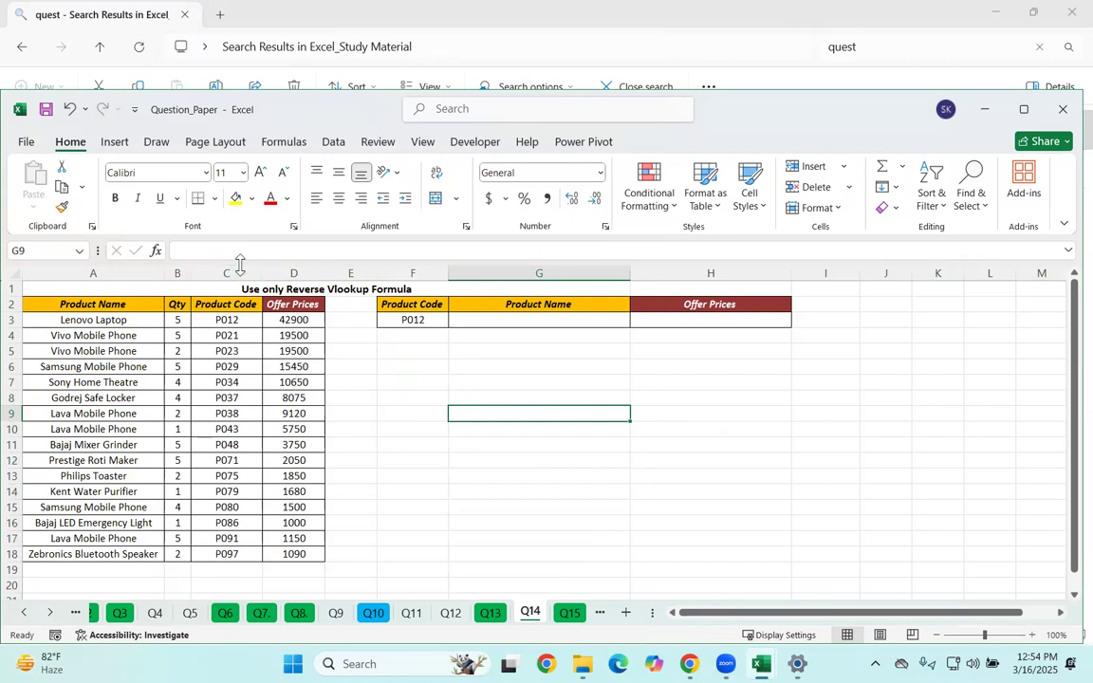
pyautogui.write('=c')
pyautogui.press('BackSpace')
pyautogui.press('BackSpace')
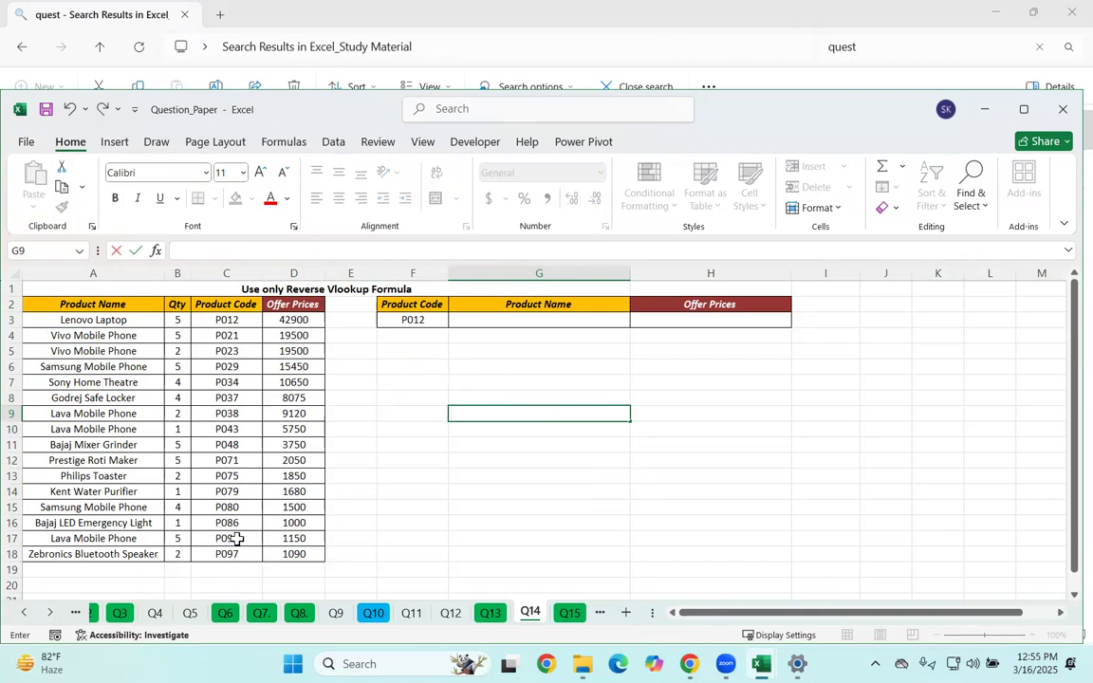
# Review the source table's columns in the order Product Code, Product Name, Offer Prices.
pyautogui.moveTo(227, 304); pyautogui.dragTo(237, 539)
pyautogui.moveTo(81, 304); pyautogui.dragTo(131, 508)
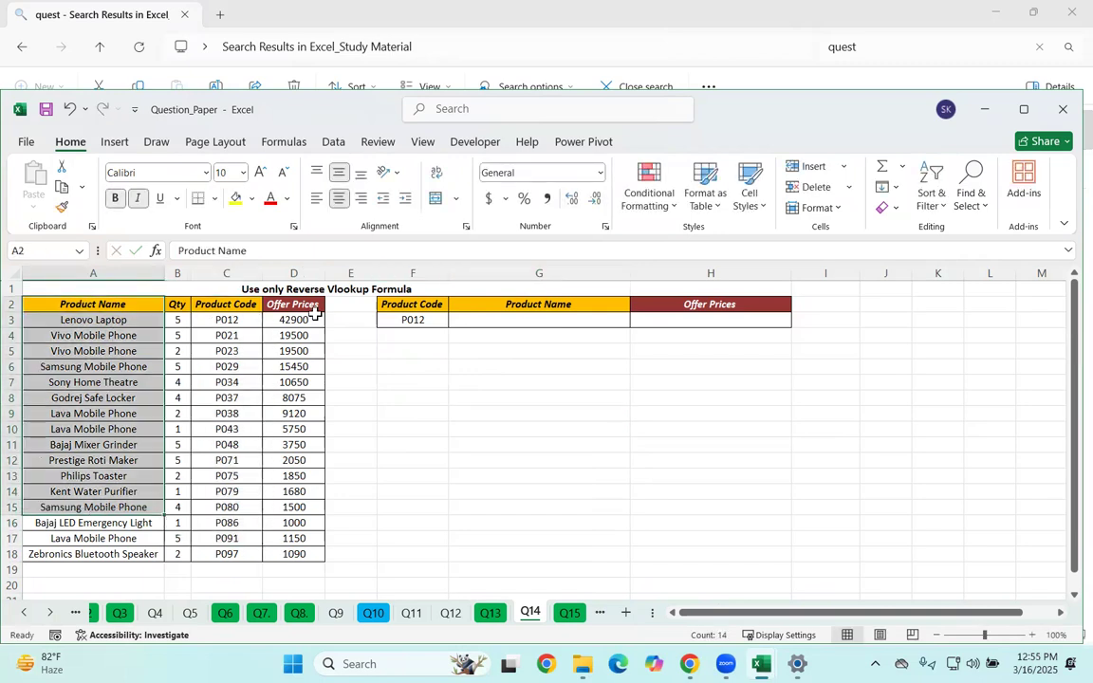
pyautogui.moveTo(315, 314); pyautogui.dragTo(294, 569)
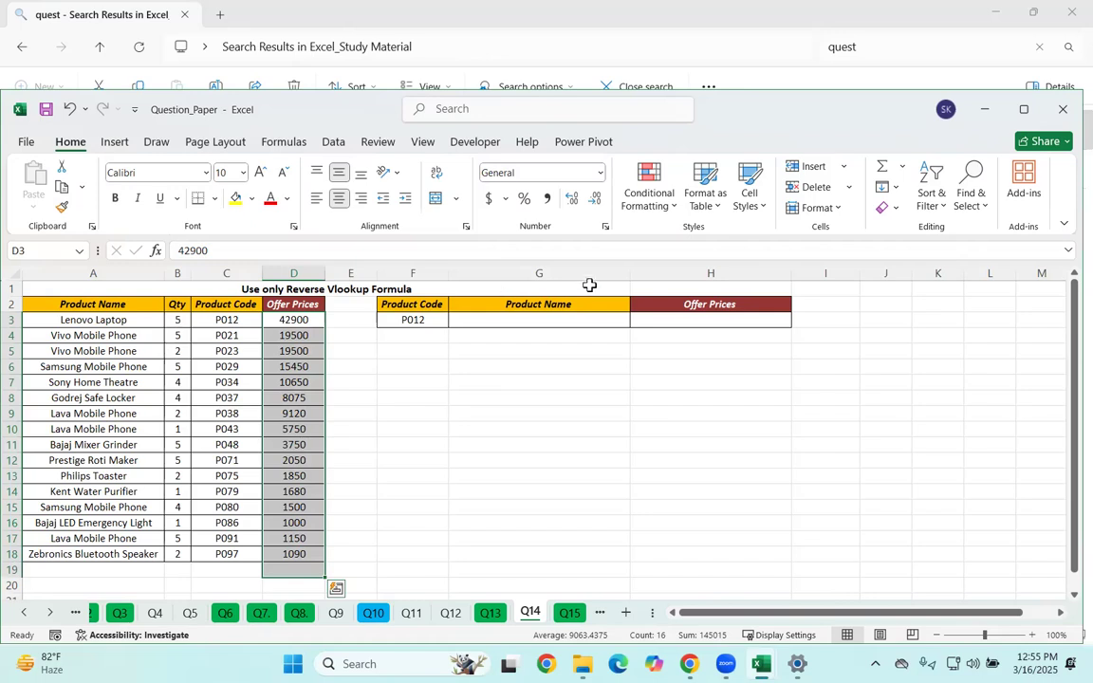
# Start a CHOOSE formula in G11 with the index array {1,2,3}.
pyautogui.click(456, 444)
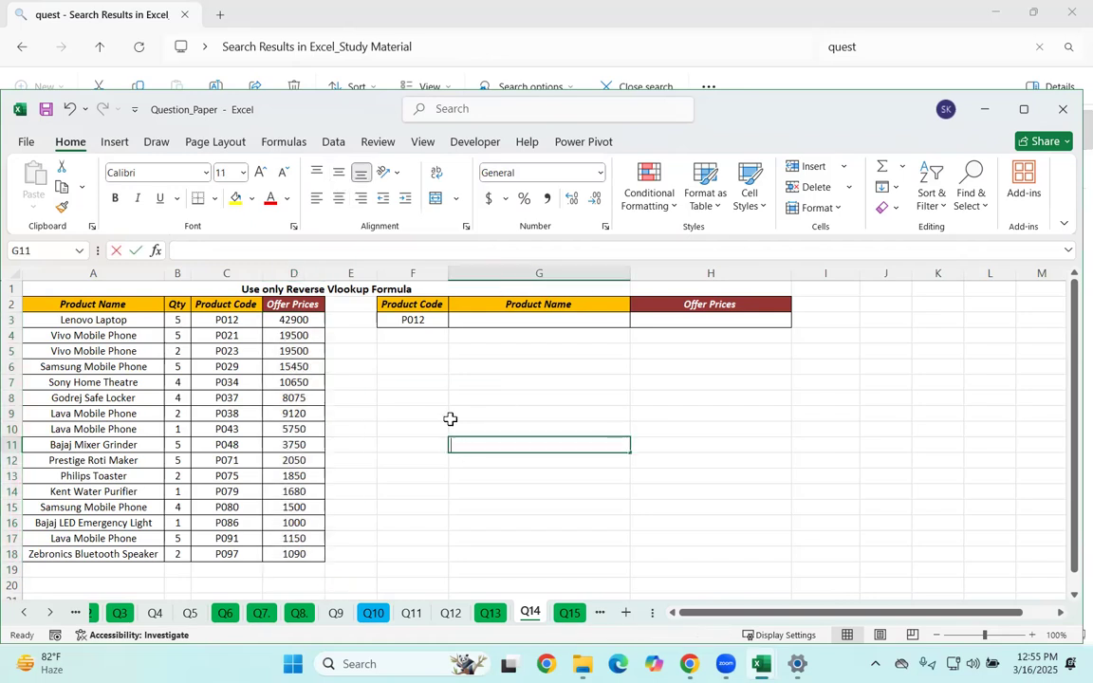
pyautogui.write('=ch')
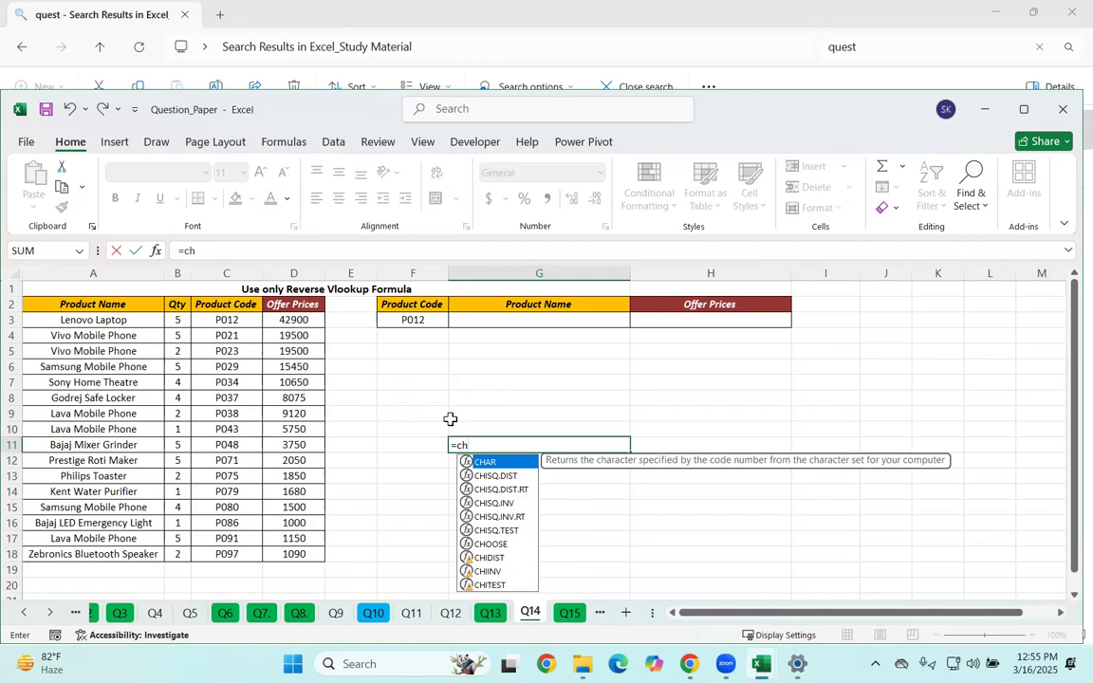
pyautogui.write('oo')
pyautogui.press('Tab')
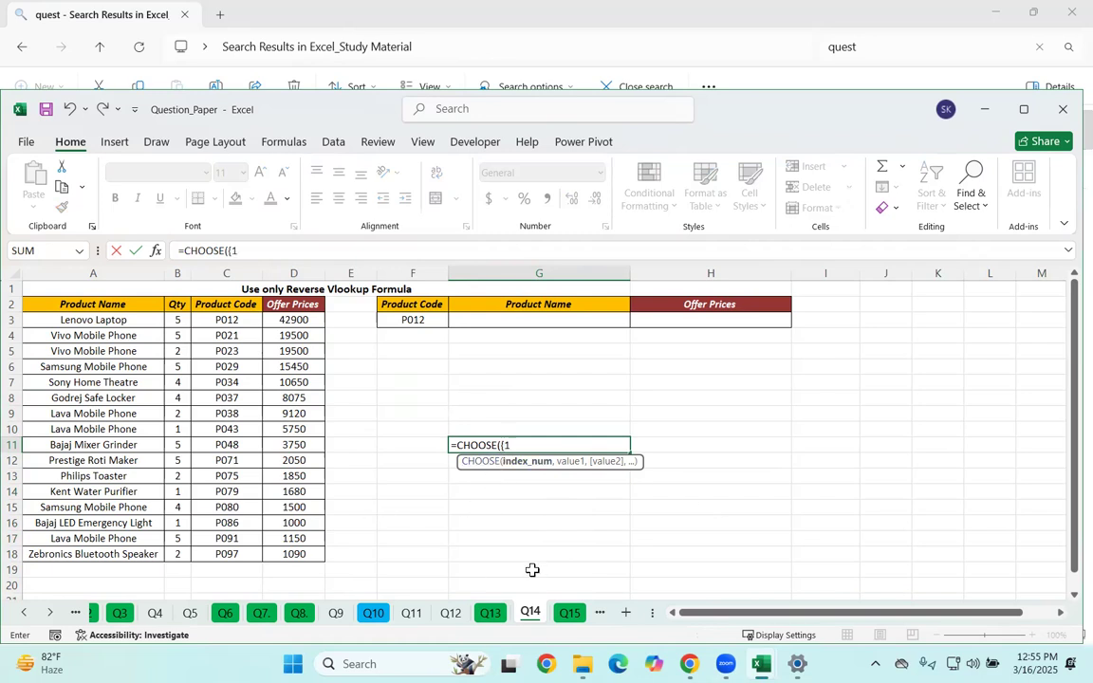
pyautogui.write('{1,2,3},')
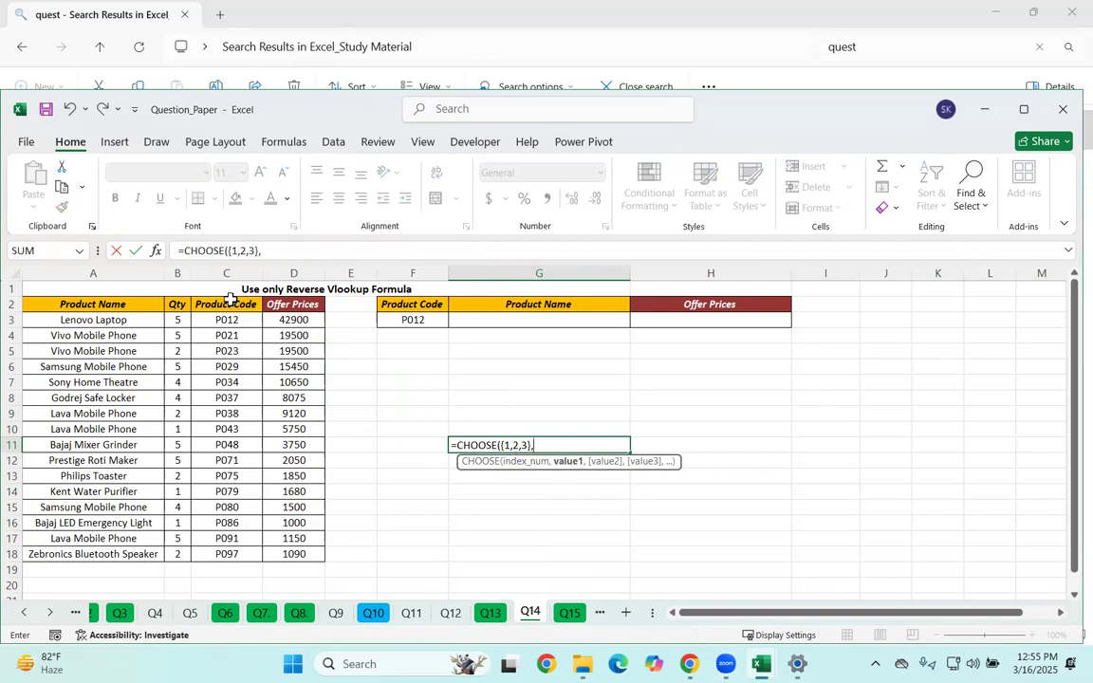
# Supply the CHOOSE values in the order C2:C18, A2:A18 and D2:D18 for Product Code, Product Name and Offer Prices.
pyautogui.moveTo(223, 303); pyautogui.dragTo(214, 554)
pyautogui.write(',')
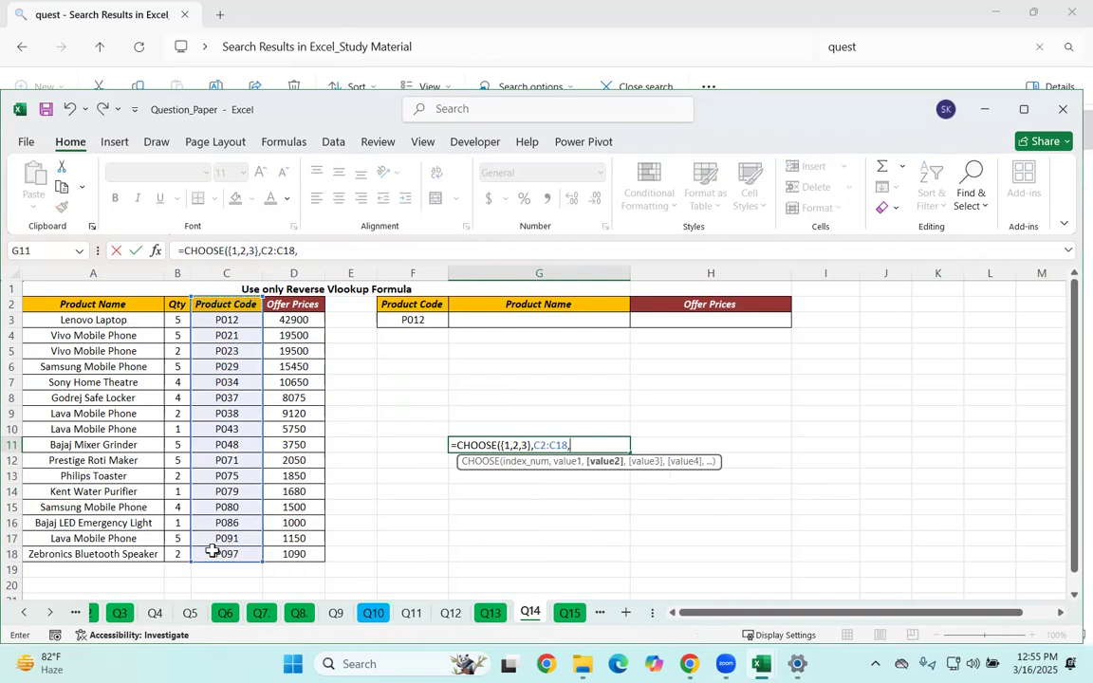
pyautogui.moveTo(65, 303); pyautogui.dragTo(68, 553)
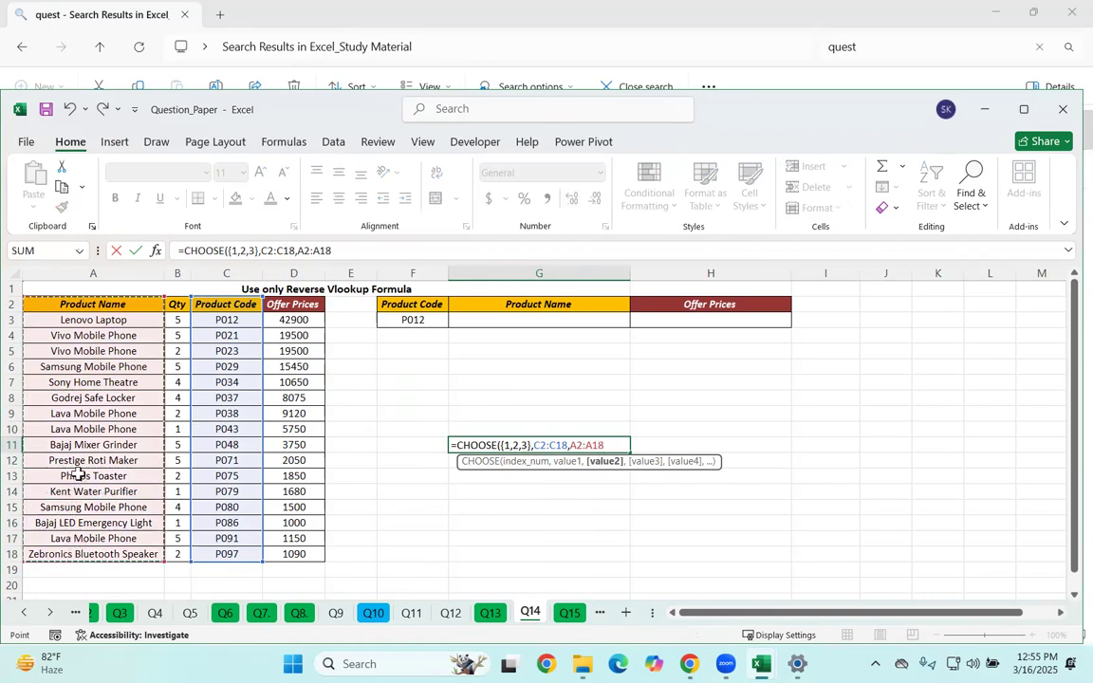
pyautogui.write(',')
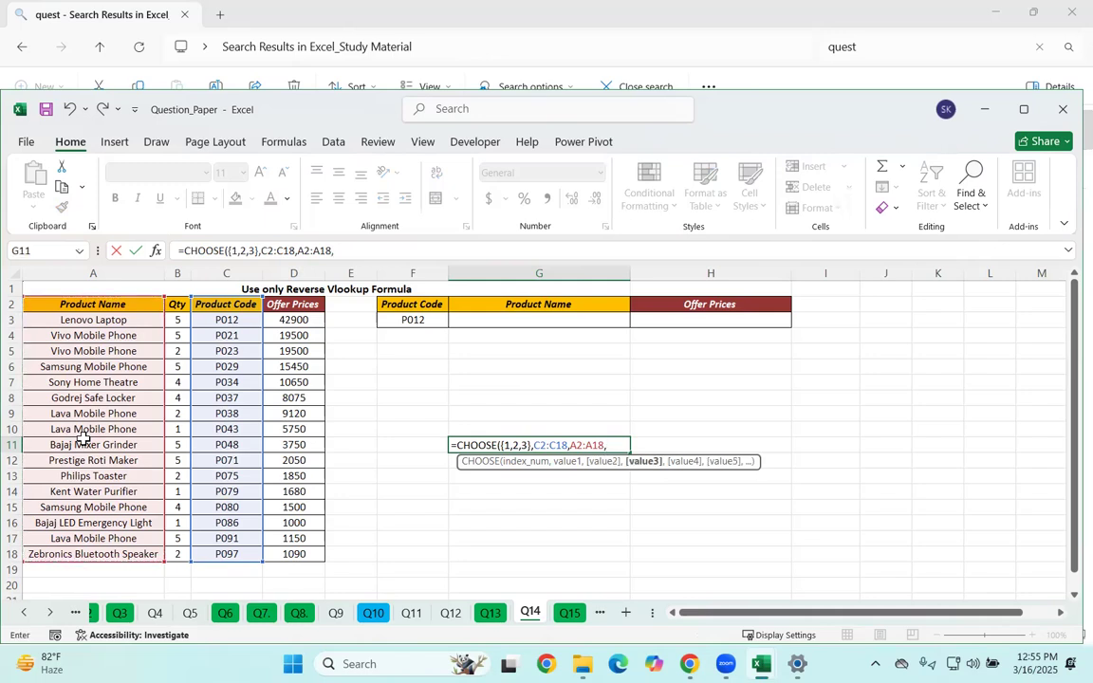
pyautogui.moveTo(294, 303); pyautogui.dragTo(307, 554)
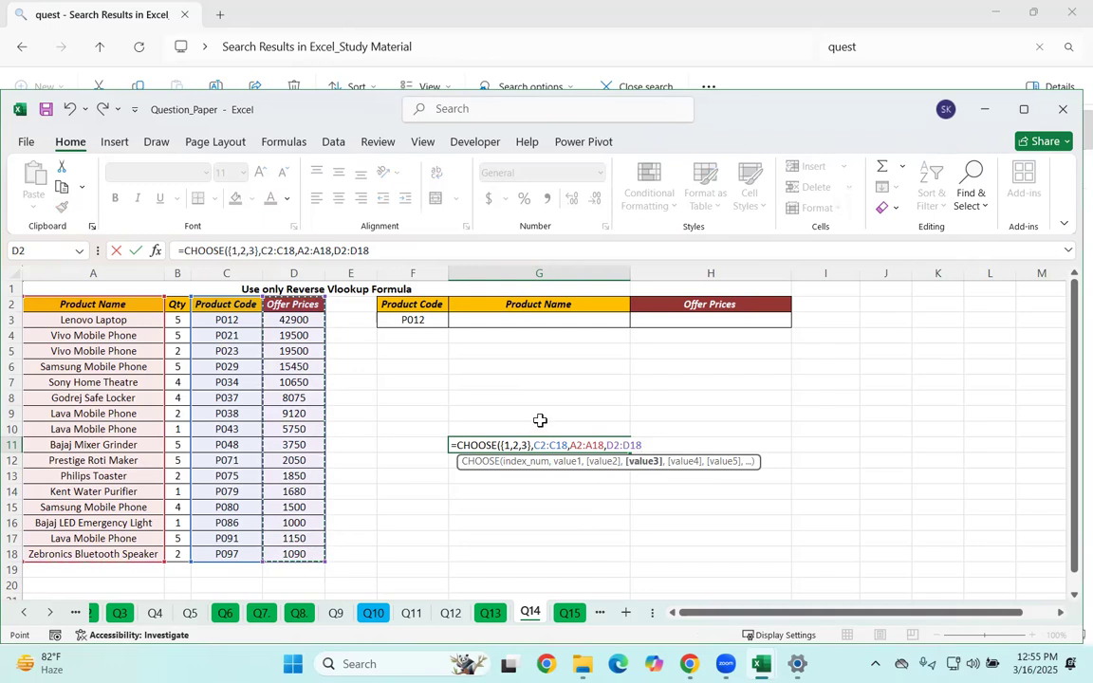
# Close and enter the CHOOSE formula in G11, and autofit column G to its contents.
pyautogui.write(')')
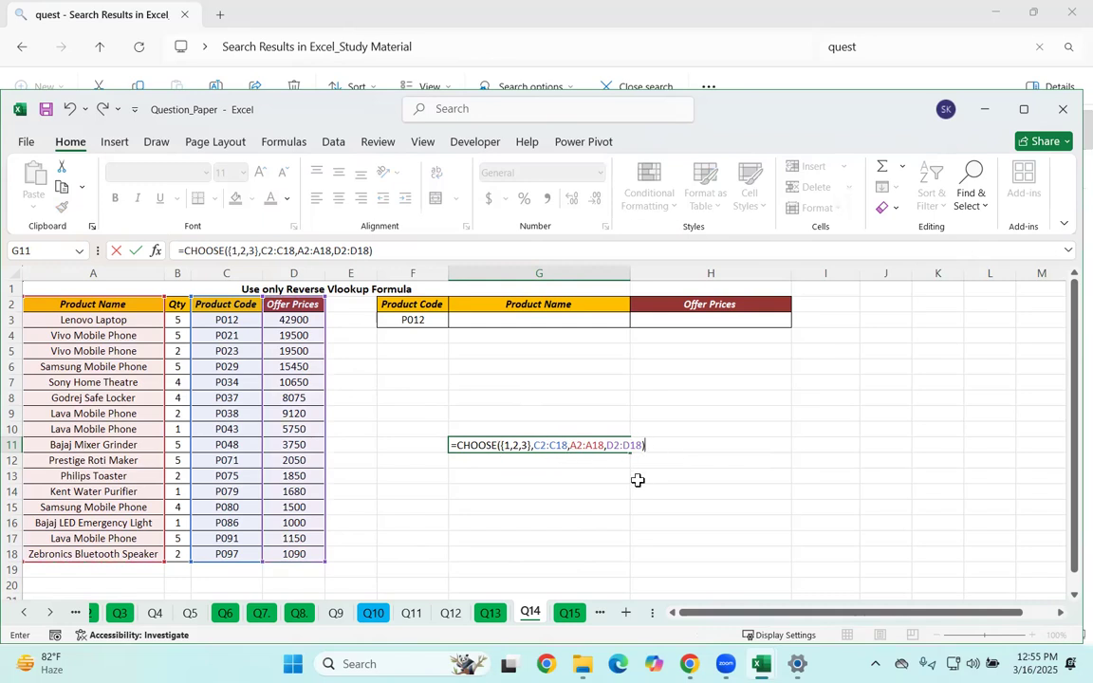
pyautogui.press('Return')
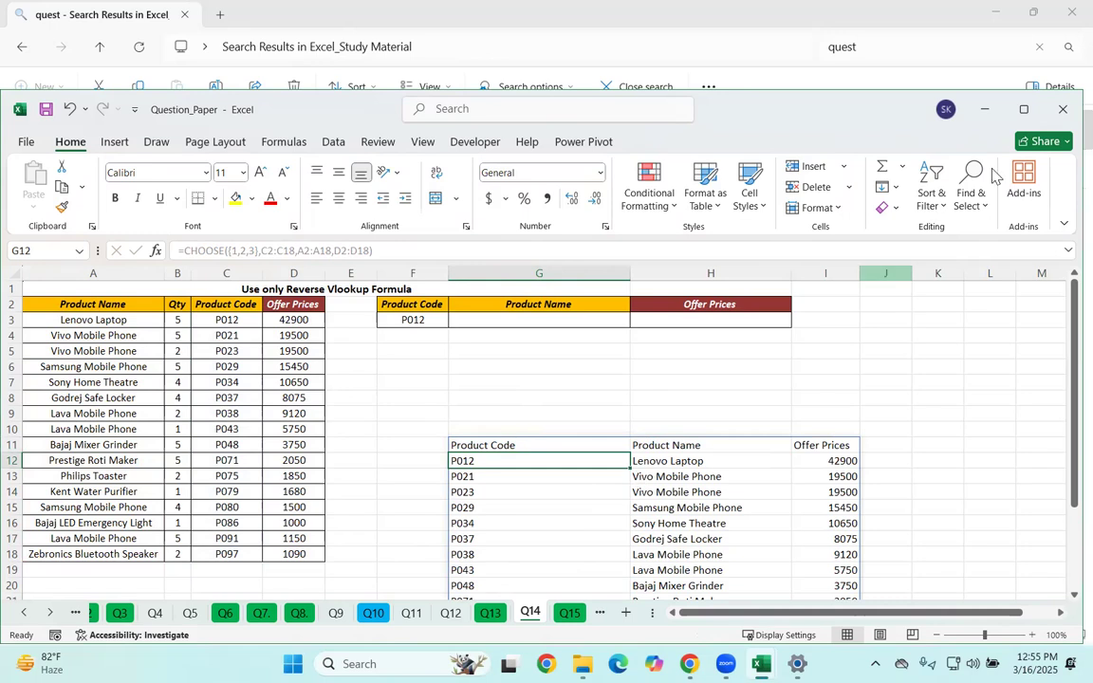
pyautogui.hotkey('alt', 'n')
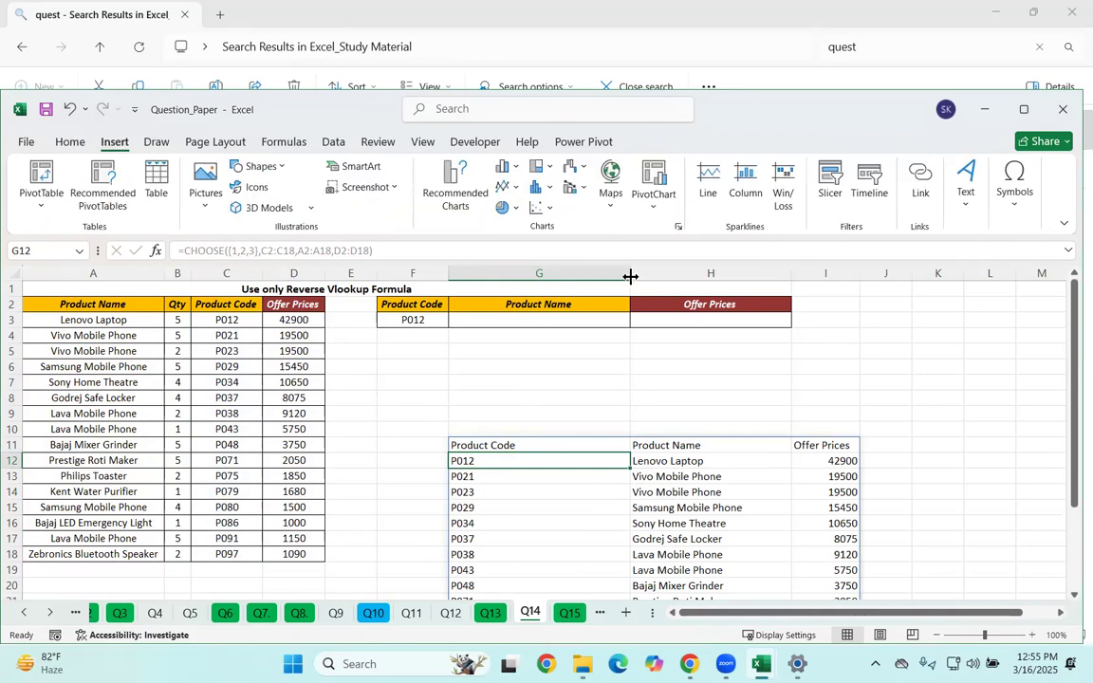
pyautogui.doubleClick(629, 273)
pyautogui.click(631, 471)
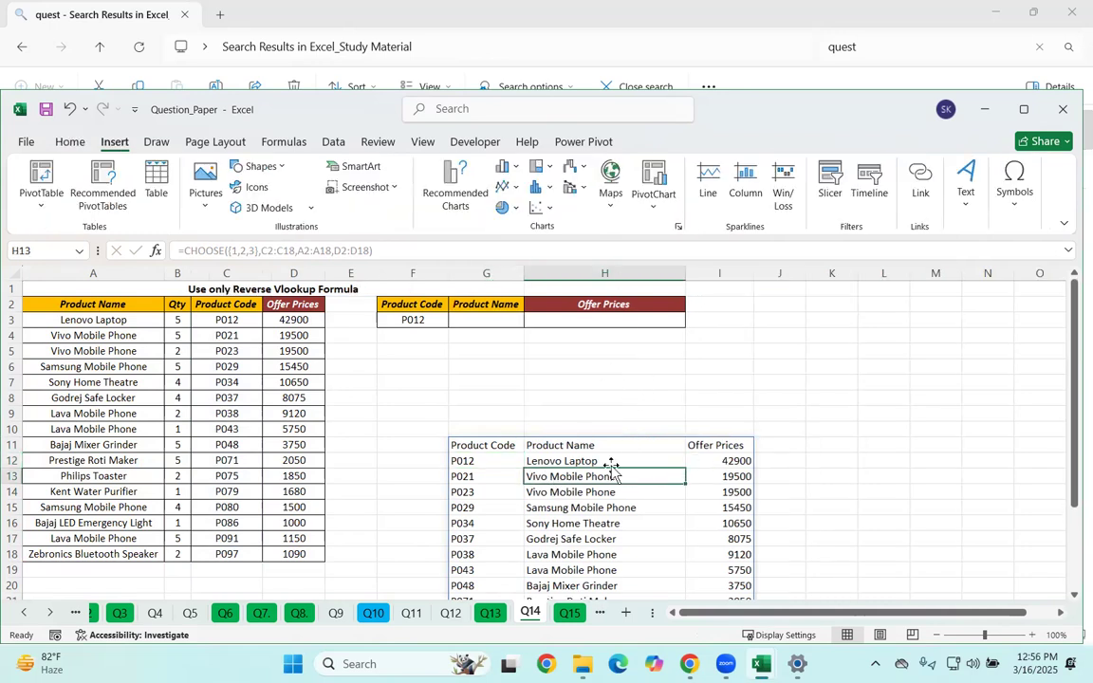
# Clear the rearranged CHOOSE table in G11:I27.
pyautogui.click(480, 445)
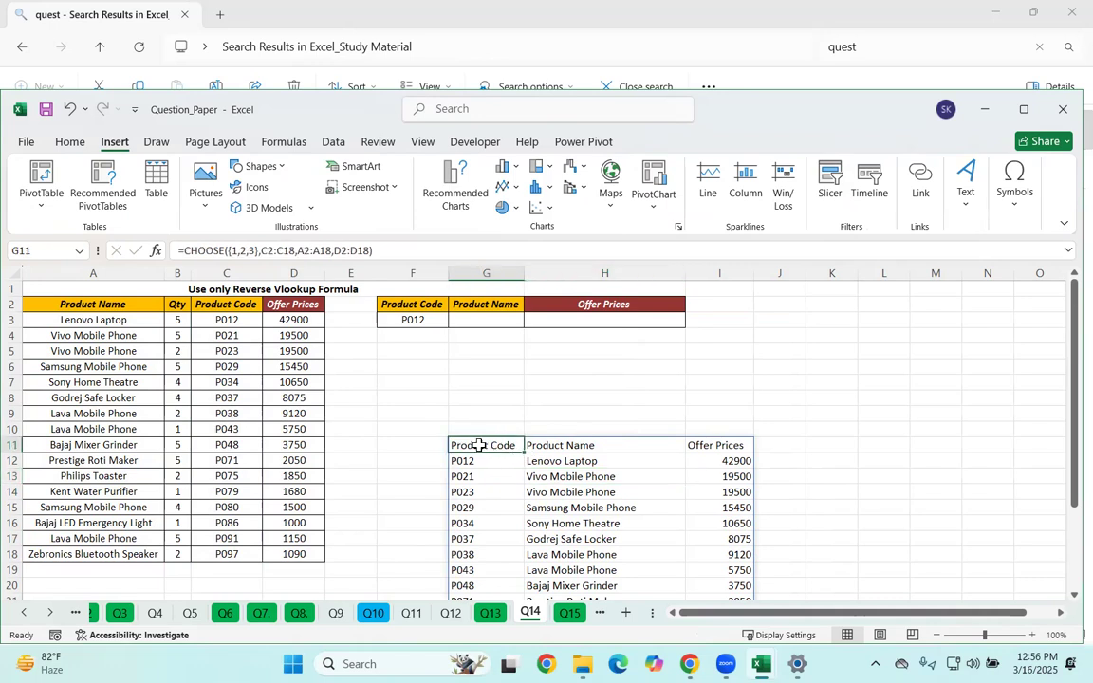
pyautogui.hotkey('shift', 'Right')
pyautogui.hotkey('shift', 'Right')
pyautogui.hotkey('ctrl', 'shift', 'Down')
pyautogui.press('Delete')
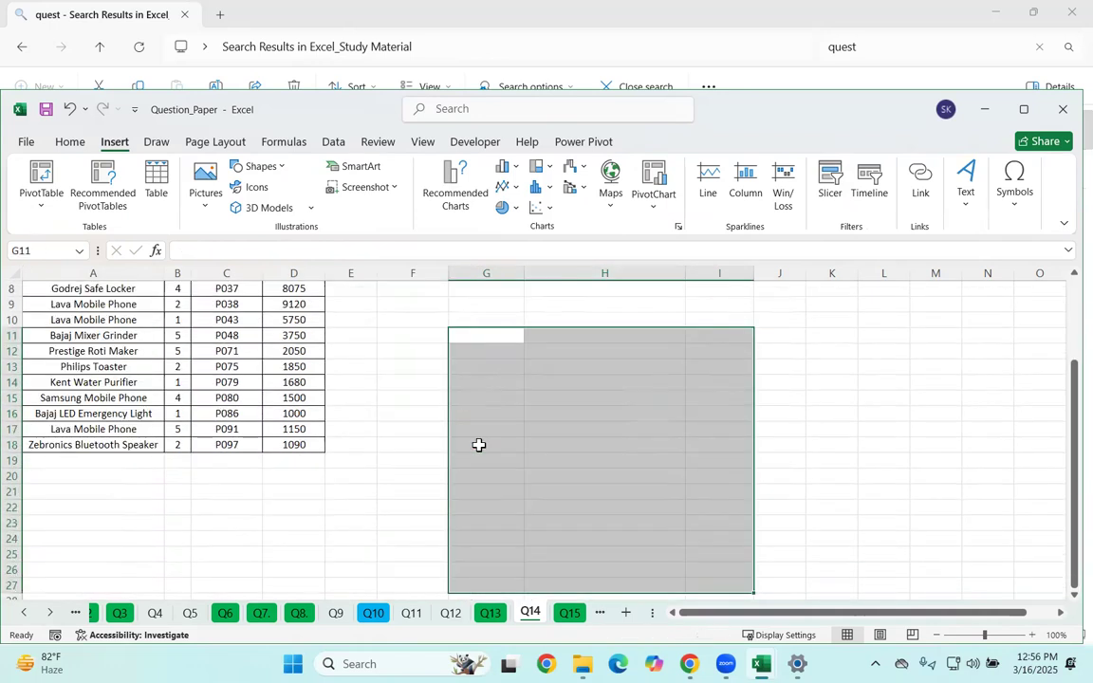
pyautogui.scroll(3, 256, 336)
pyautogui.click(500, 318)
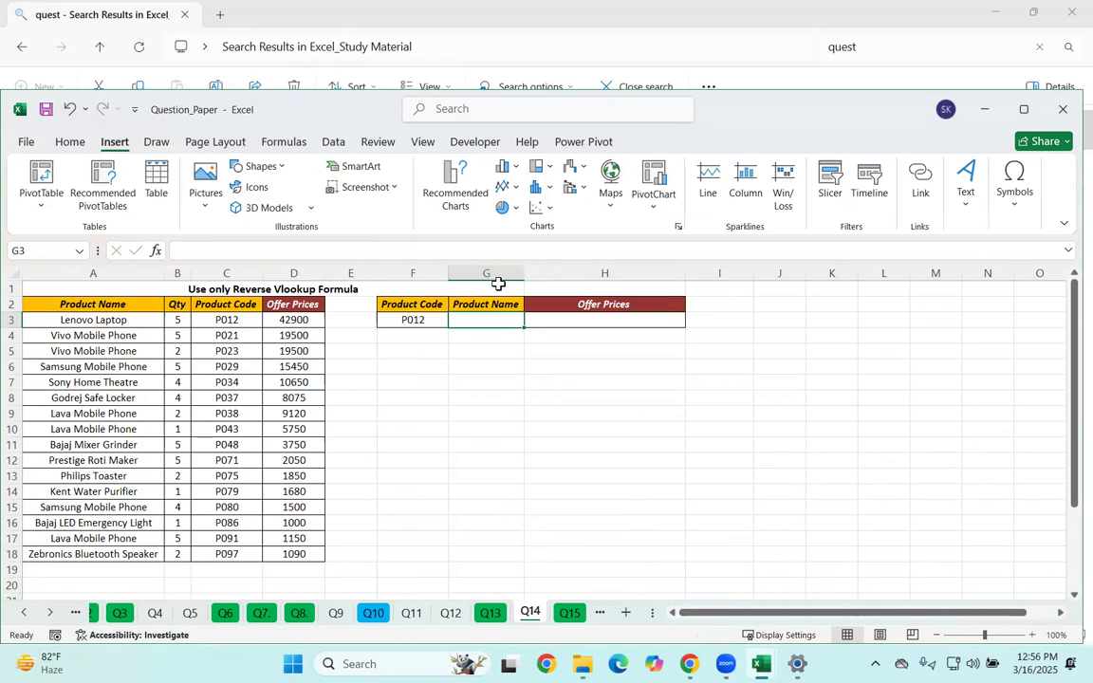
pyautogui.write('=vl')
pyautogui.press('Tab')
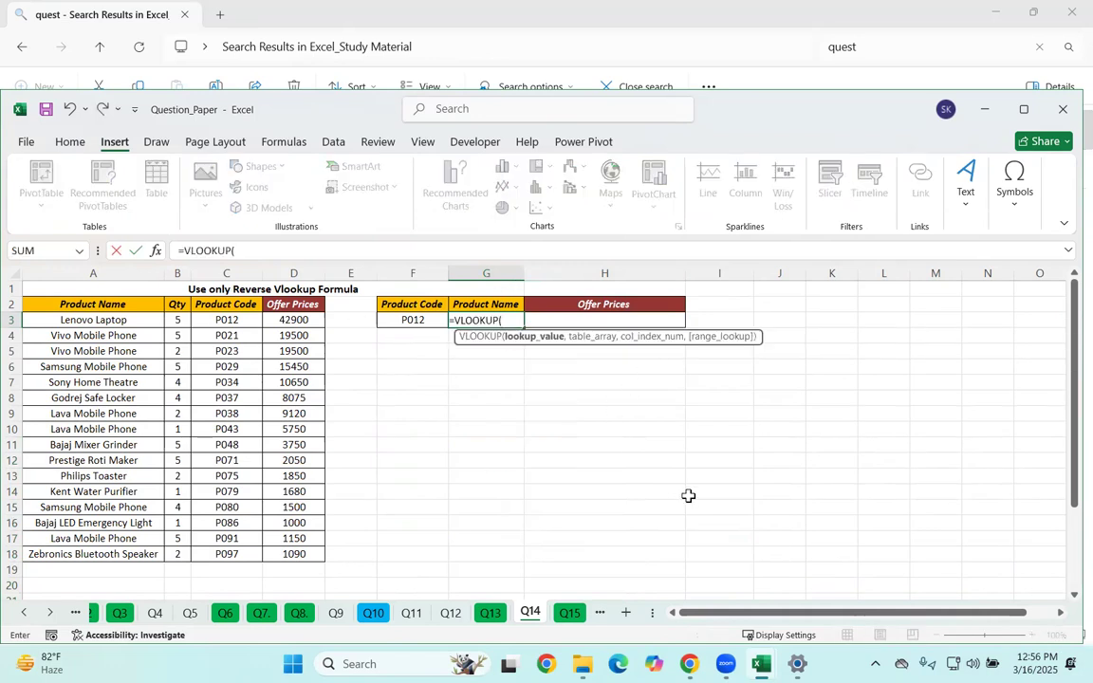
pyautogui.hotkey('ctrl', 'z')
pyautogui.hotkey('ctrl', 'y')
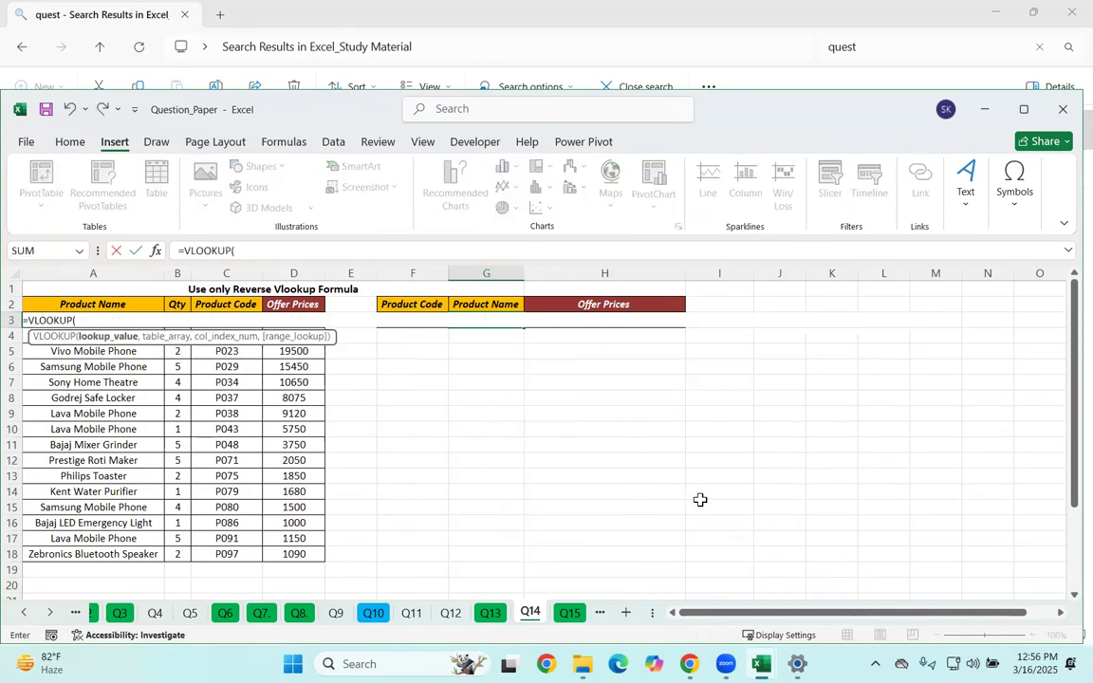
pyautogui.press('BackSpace')
pyautogui.press('BackSpace')
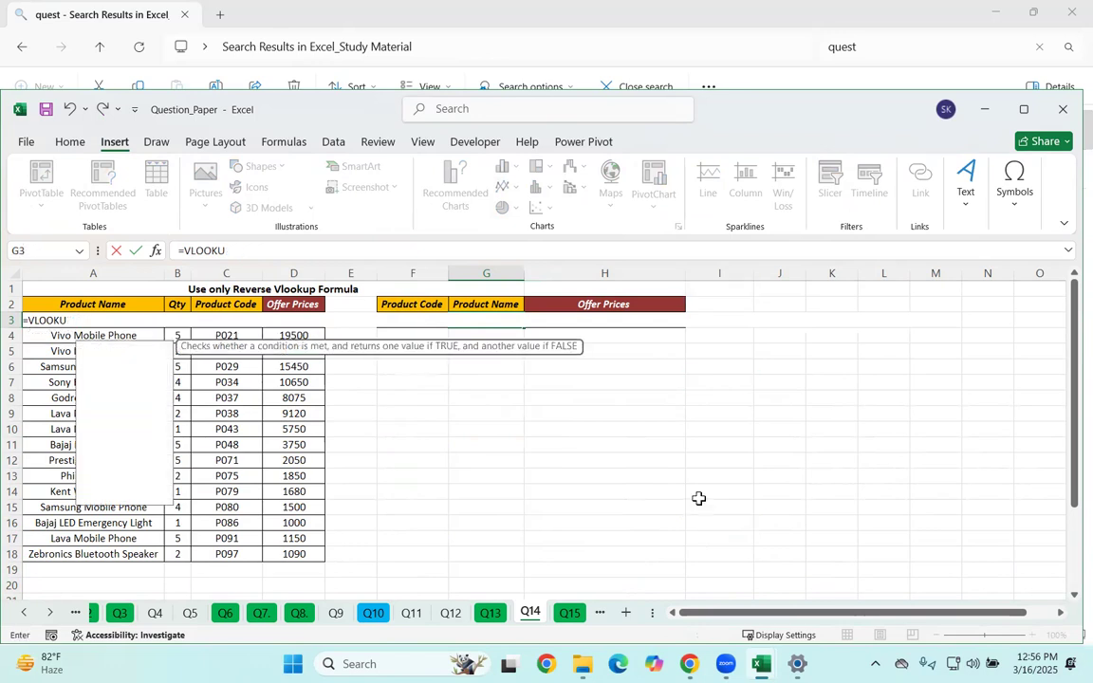
pyautogui.press('Escape')
pyautogui.click(827, 505)
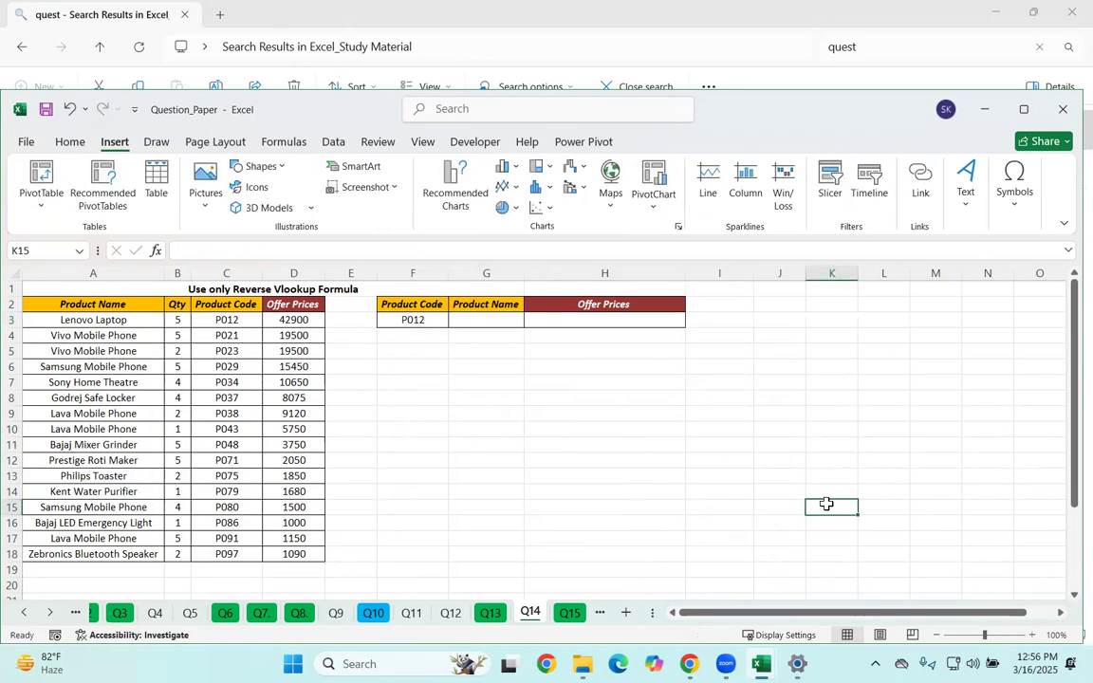
# Undo the clearing of the CHOOSE table in G11:I27.
pyautogui.hotkey('ctrl', 'z')
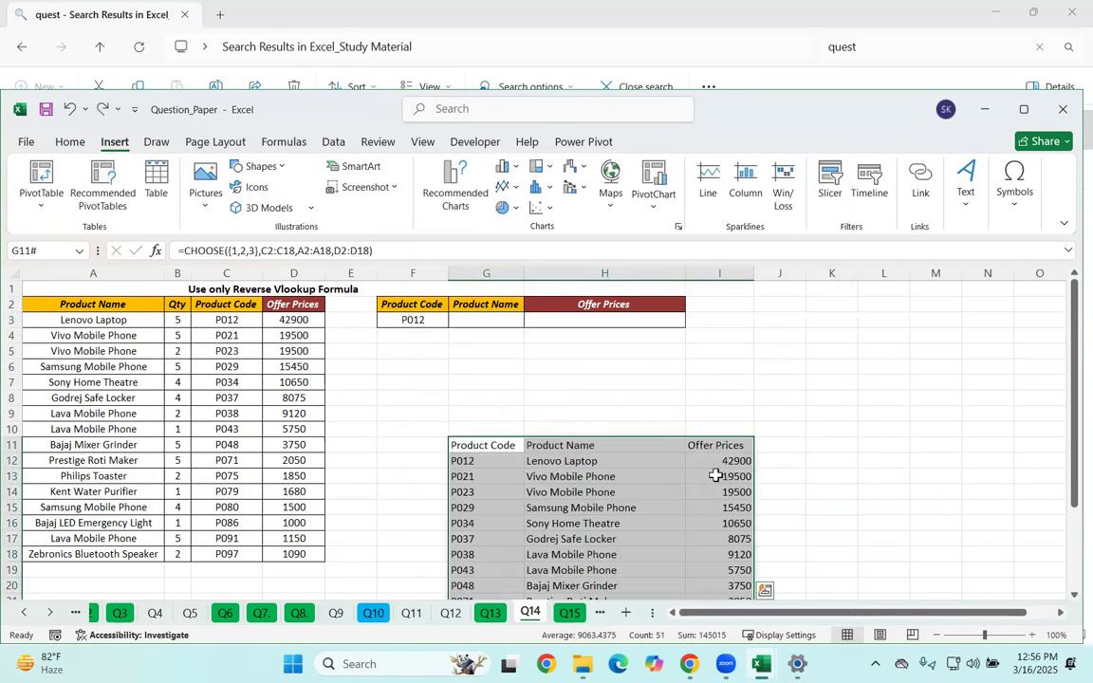
pyautogui.click(696, 424)
# Start a VLOOKUP formula in G3 with the product code in F3 as the lookup value.
pyautogui.click(470, 318)
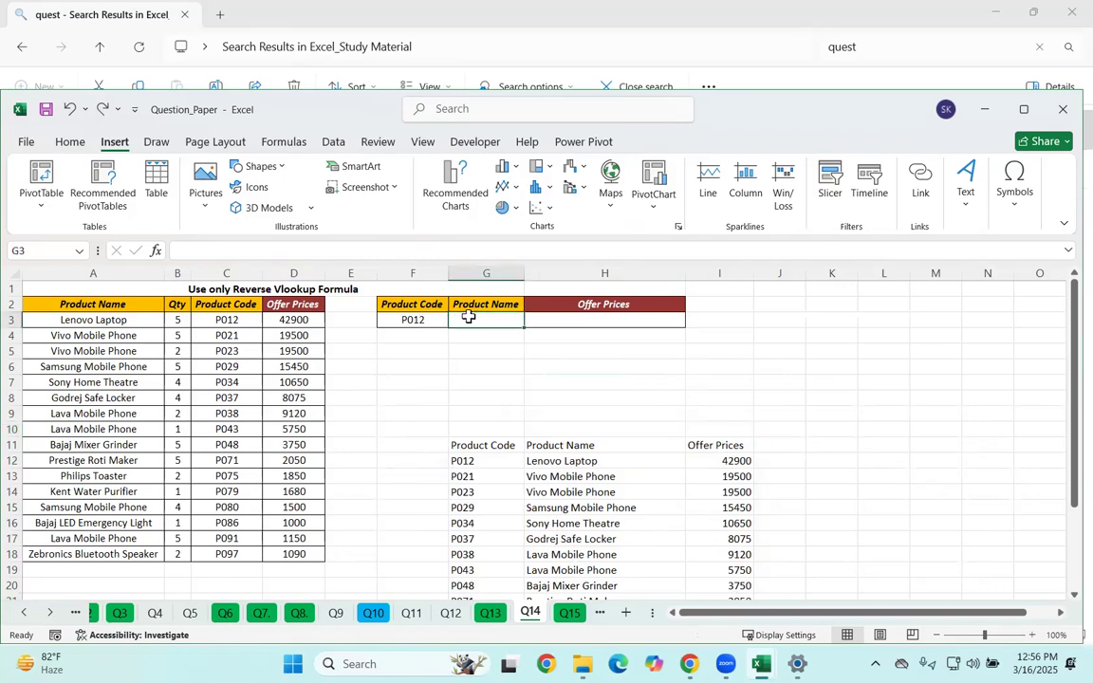
pyautogui.write('=vl')
pyautogui.press('Tab')
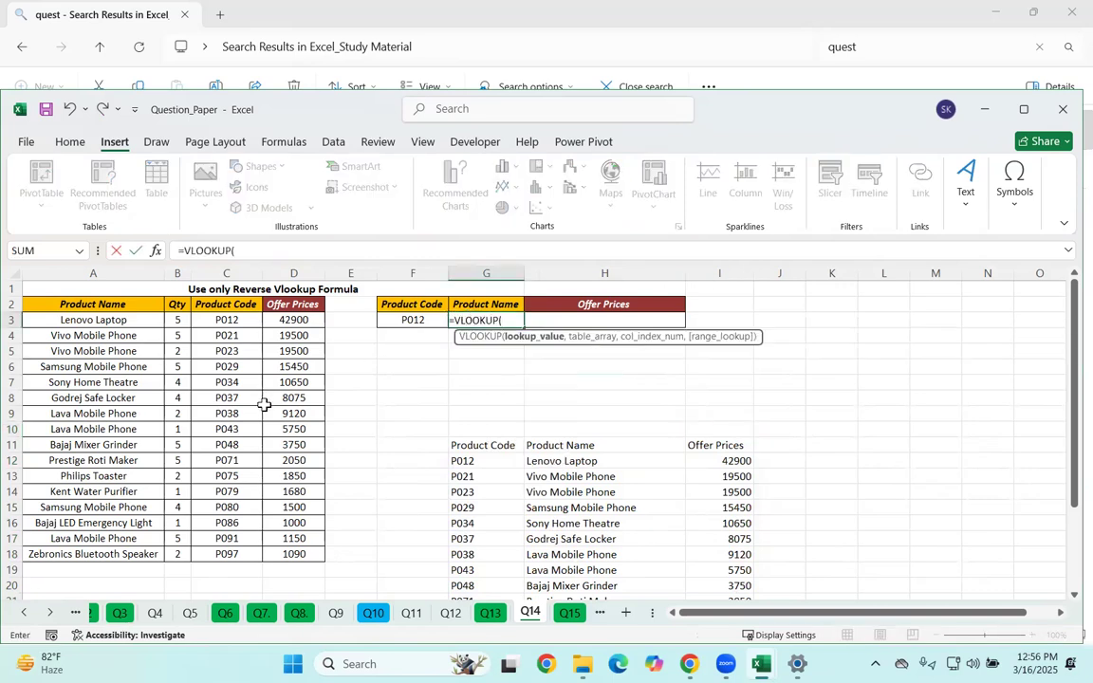
pyautogui.click(405, 323)
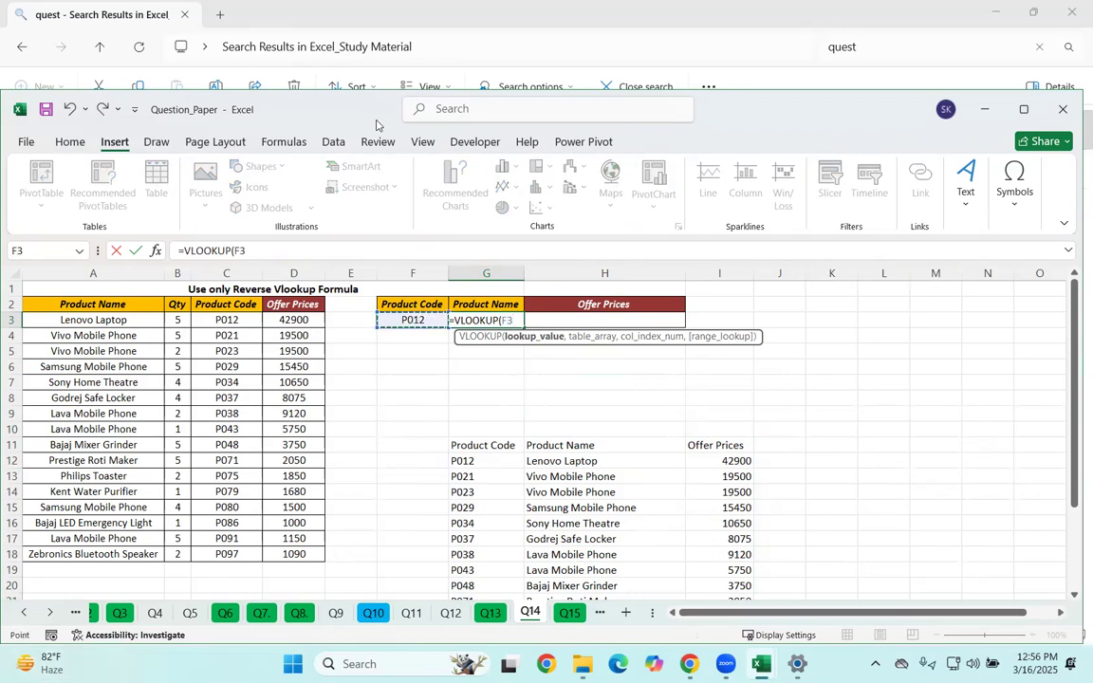
pyautogui.click(306, 252)
pyautogui.write(',')
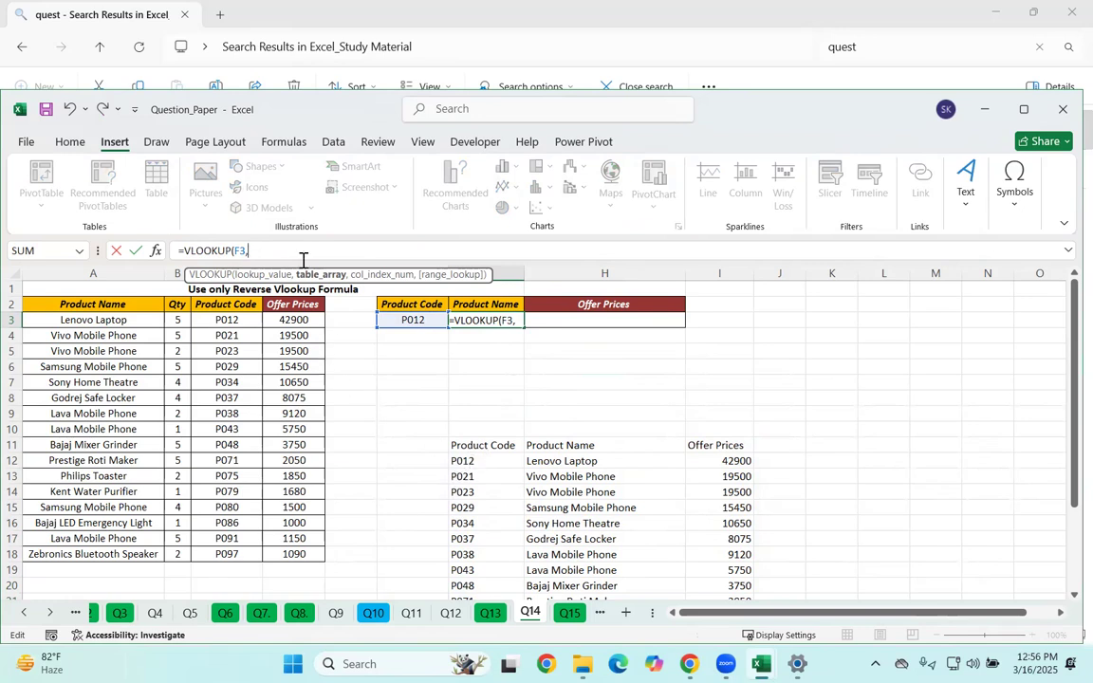
# Nest CHOOSE as the VLOOKUP table array and enter its index numbers 1,2,3.
pyautogui.write('xch')
pyautogui.press('BackSpace')
pyautogui.press('BackSpace')
pyautogui.press('BackSpace')
pyautogui.write('cho')
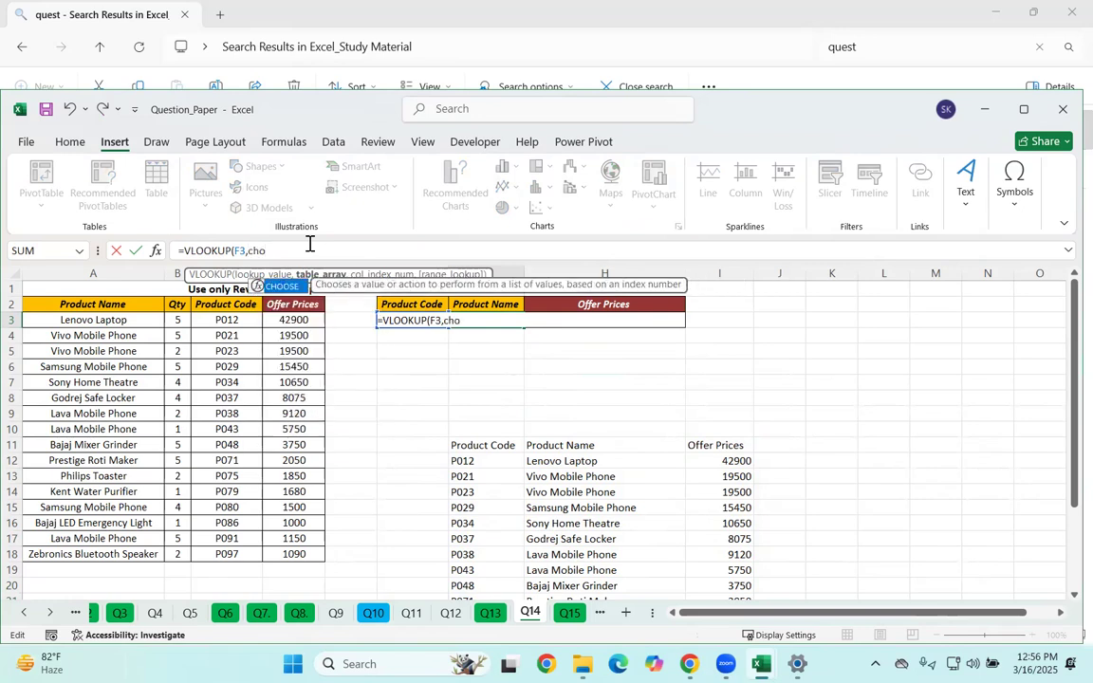
pyautogui.press('Tab')
pyautogui.write('{')
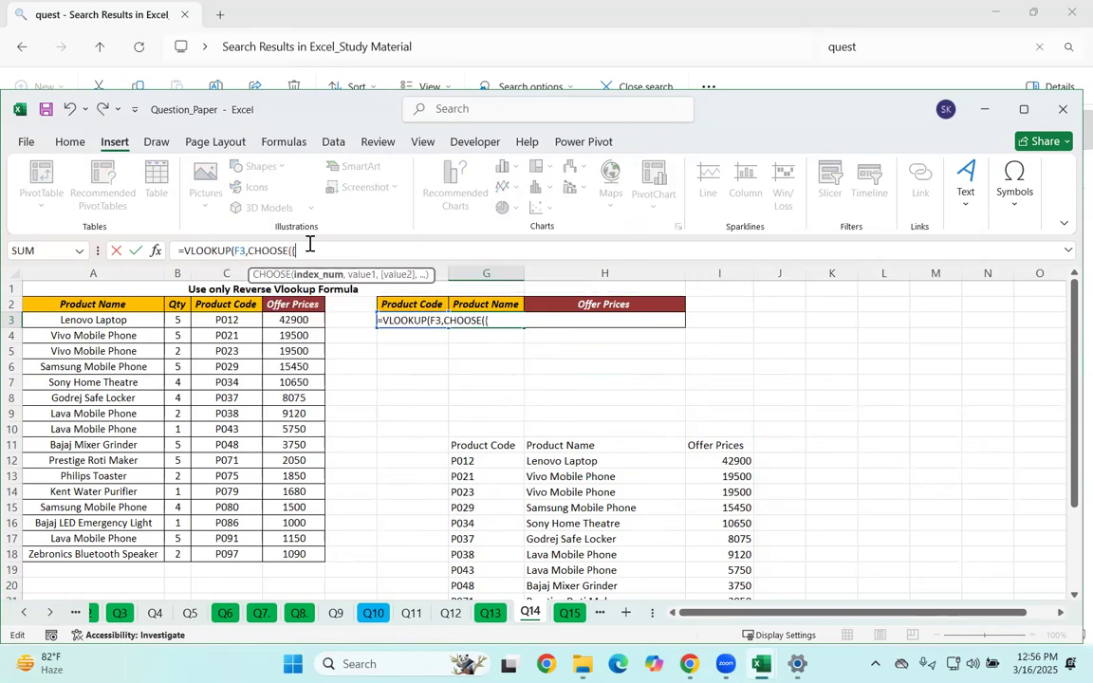
pyautogui.write('1,2,3},')
# Supply C2:C18, A2:A18 and D2:D18 as the nested CHOOSE values, close CHOOSE and continue to the column index argument.
pyautogui.moveTo(226, 305); pyautogui.dragTo(237, 551)
pyautogui.write(',')
pyautogui.moveTo(57, 304); pyautogui.dragTo(107, 548)
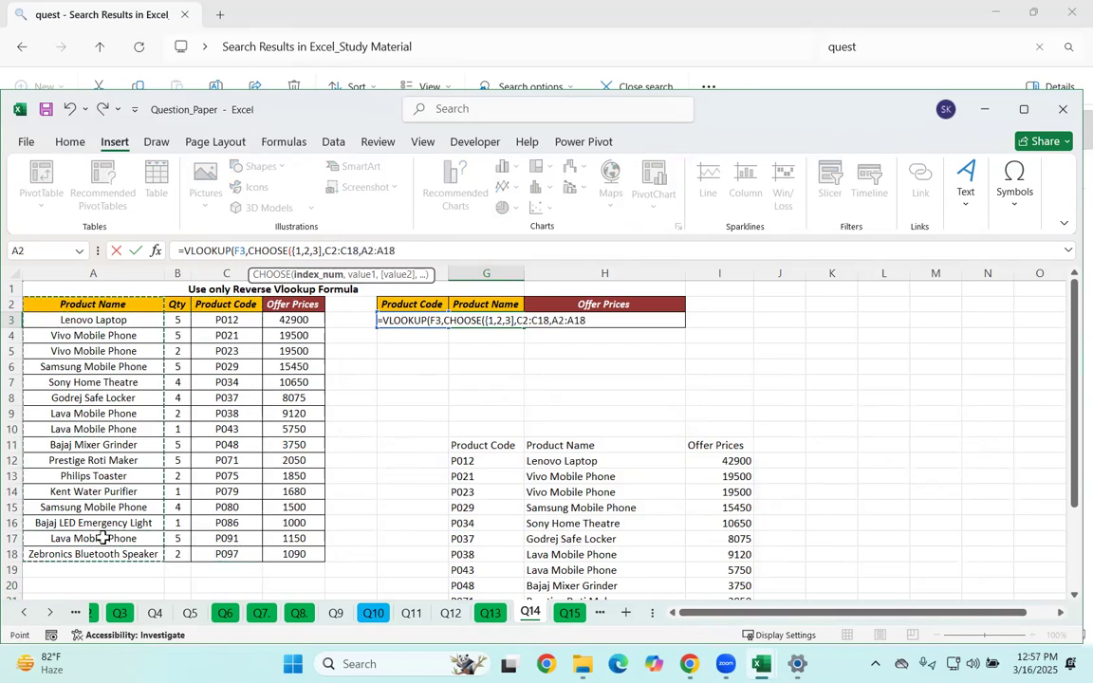
pyautogui.write(',')
pyautogui.moveTo(281, 303); pyautogui.dragTo(325, 554)
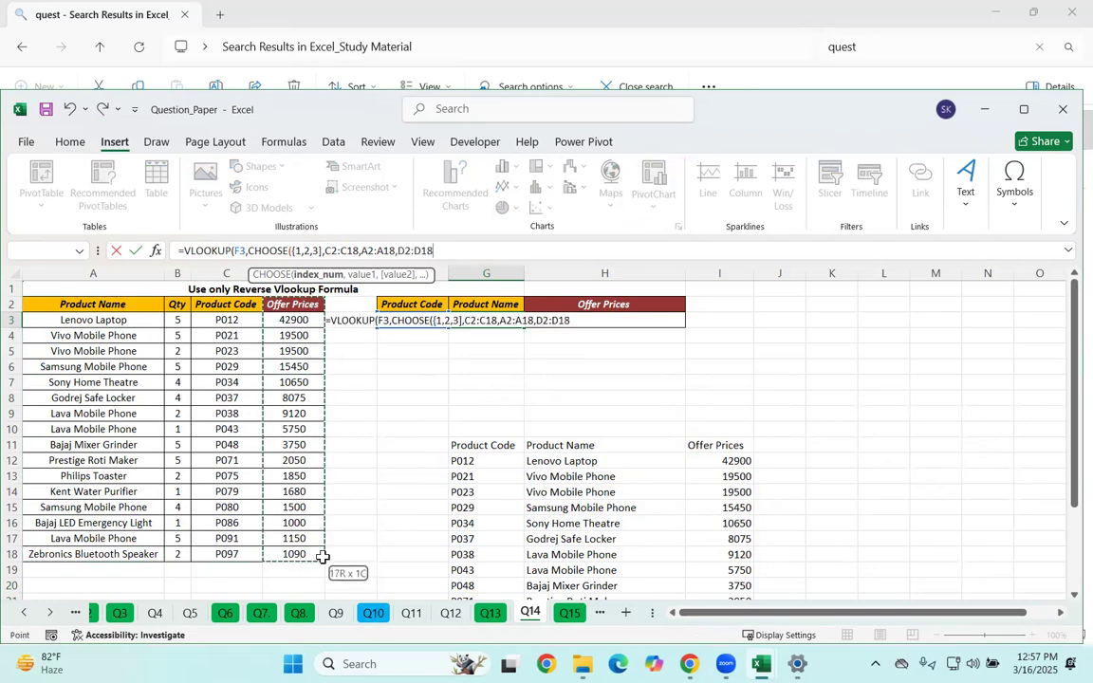
pyautogui.write(')')
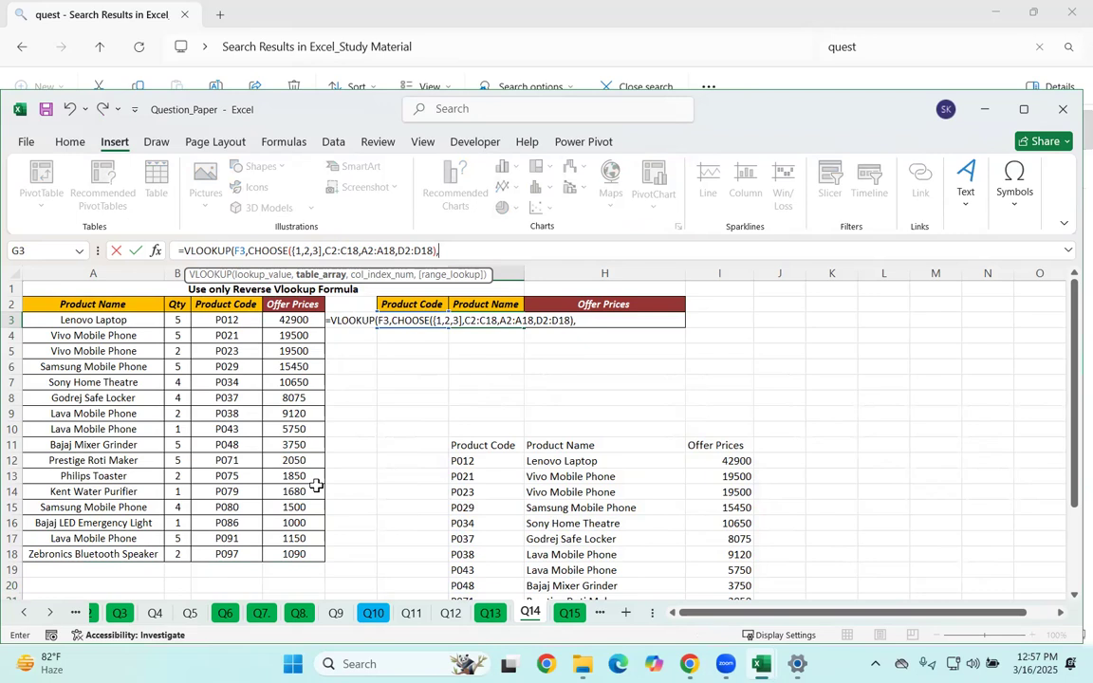
pyautogui.write(',2')
pyautogui.press('BackSpace')
pyautogui.write(')')
pyautogui.press('BackSpace')
# Maximize the workbook window and correct the nested CHOOSE index array to read {1,2,3}.
pyautogui.click(1024, 110)
pyautogui.click(286, 163)
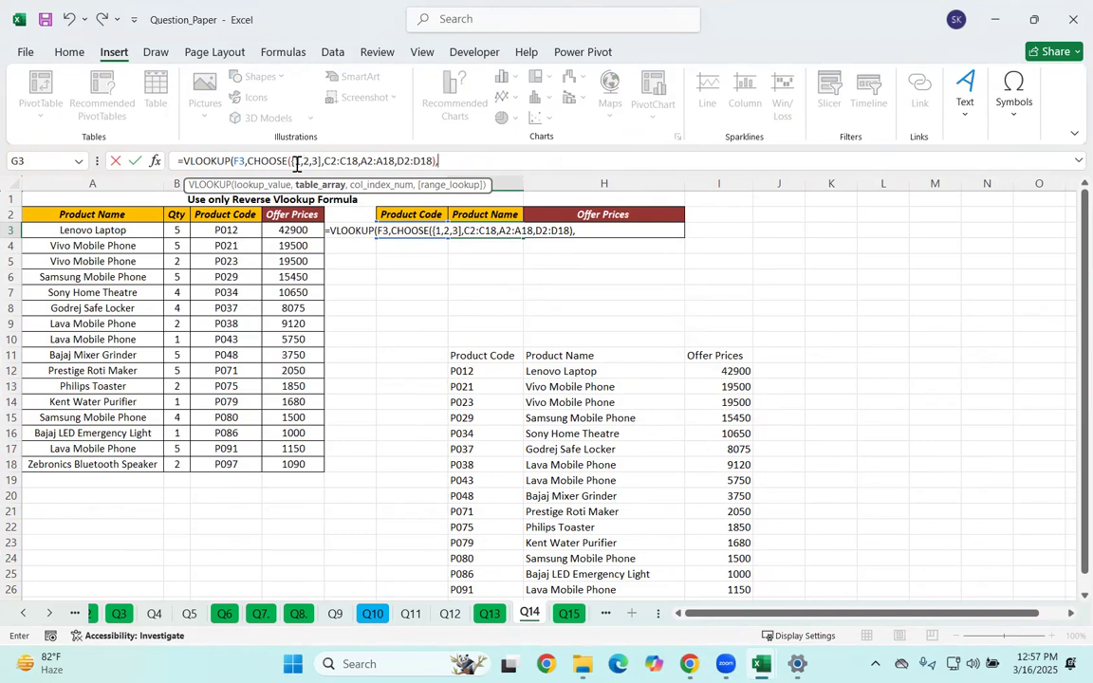
pyautogui.click(322, 162)
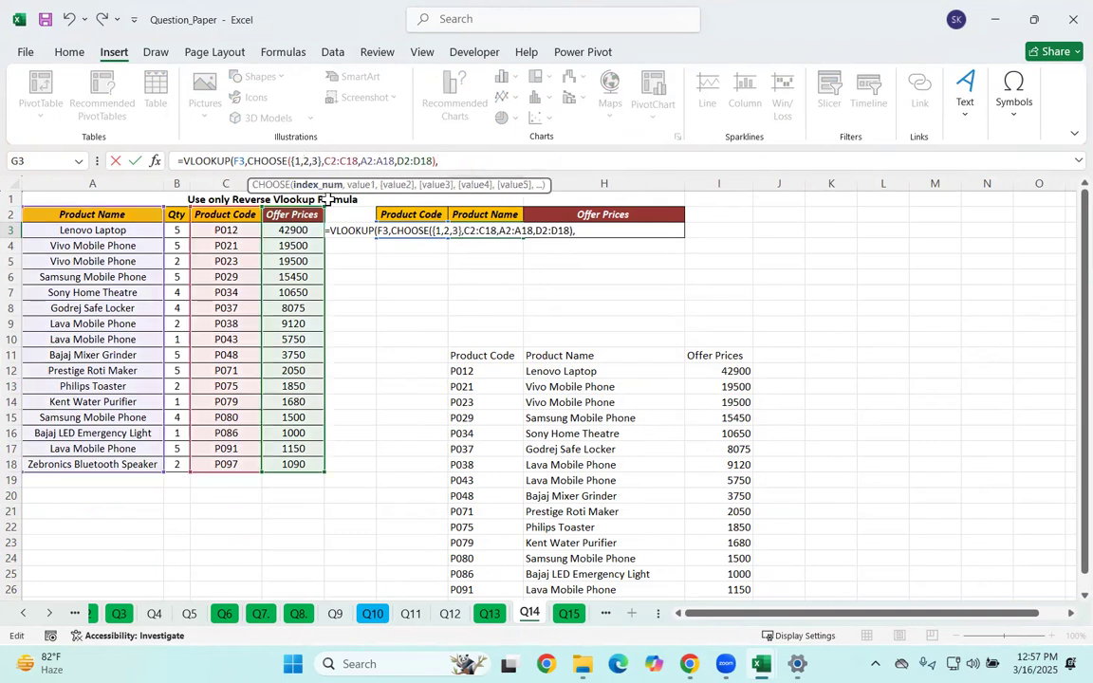
pyautogui.click(455, 163)
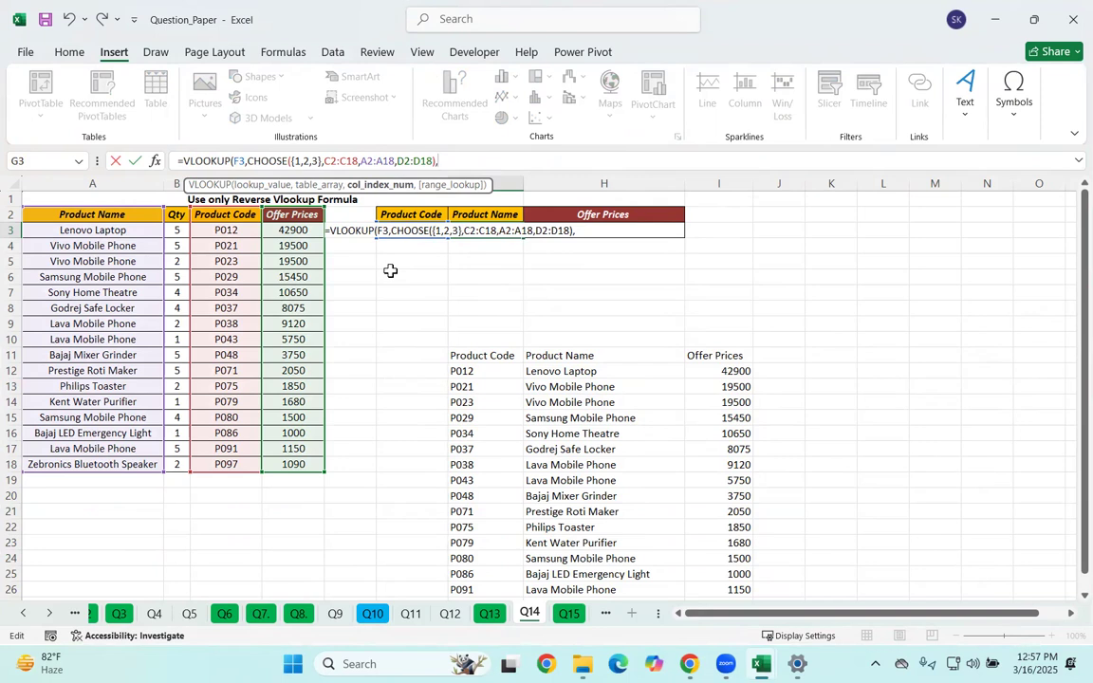
pyautogui.write('ma')
pyautogui.press('Tab')
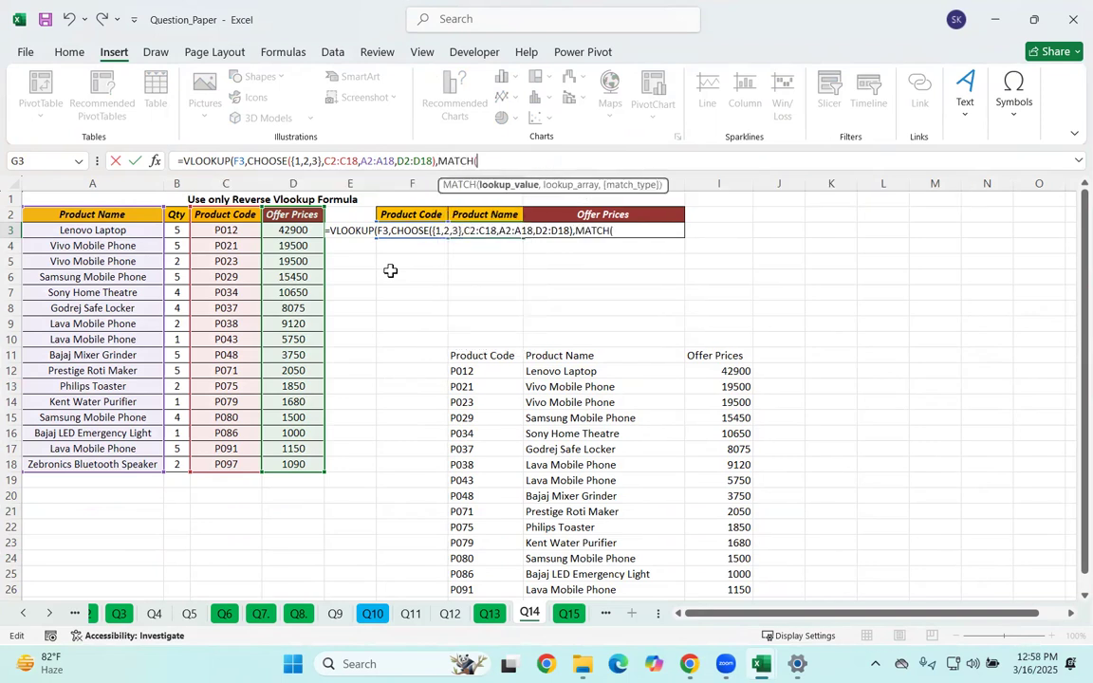
pyautogui.click(478, 219)
pyautogui.write(',')
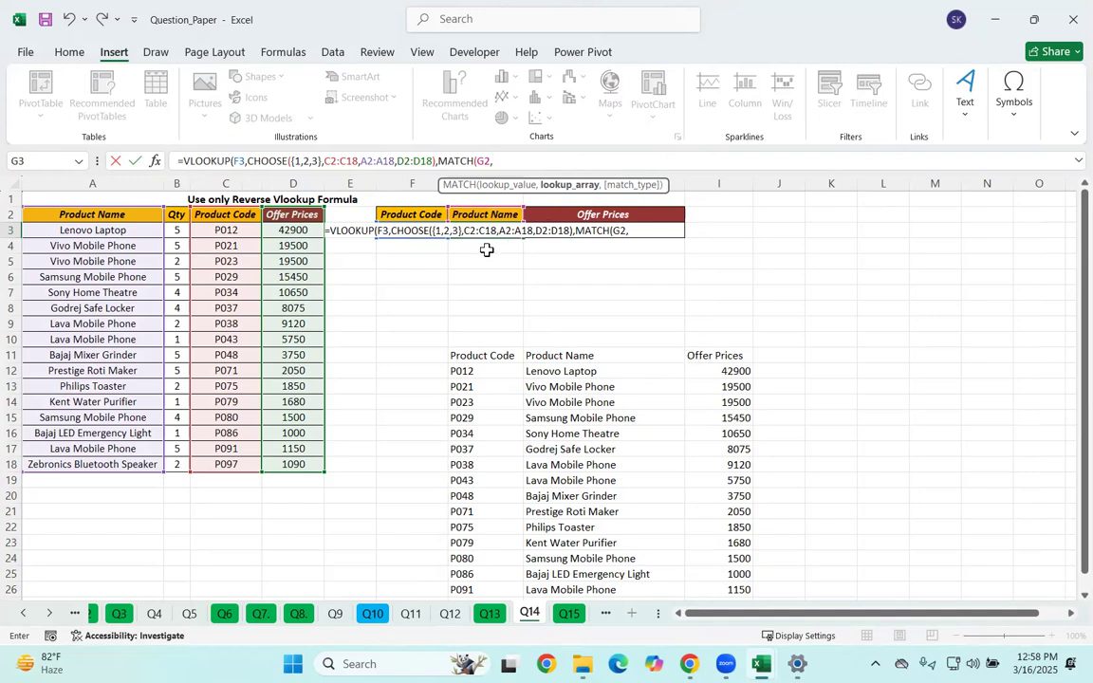
pyautogui.moveTo(492, 161); pyautogui.dragTo(445, 167)
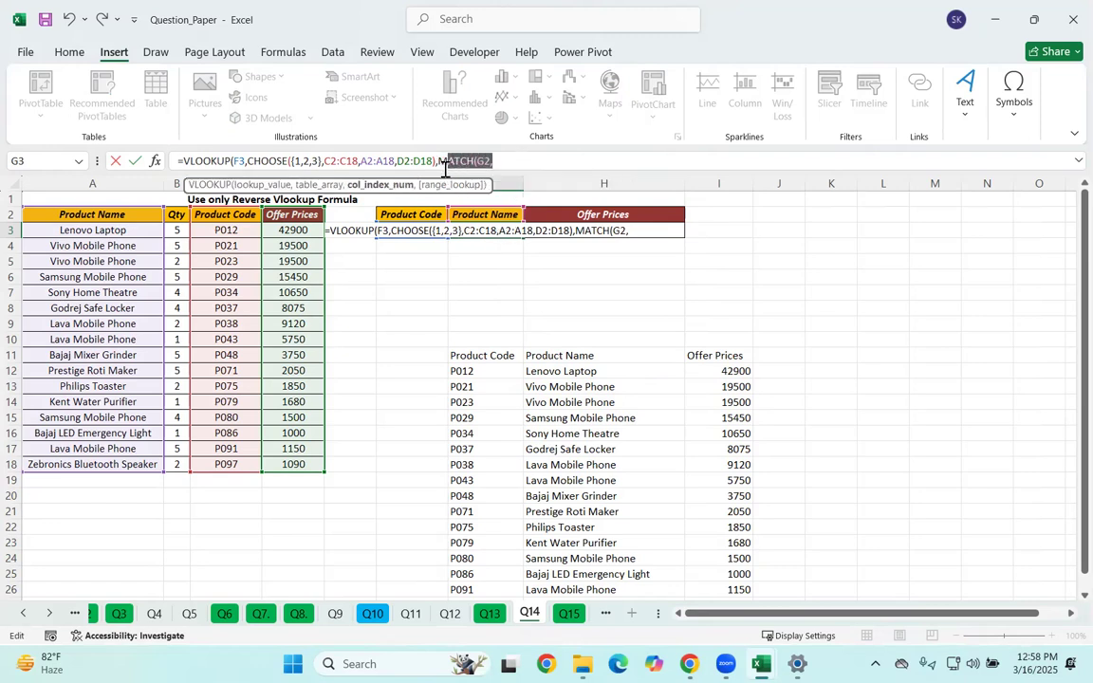
pyautogui.press('BackSpace')
pyautogui.press('BackSpace')
# Set the column index to {2,3} with FALSE for an exact match, and enter the VLOOKUP formula in G3.
pyautogui.write('{')
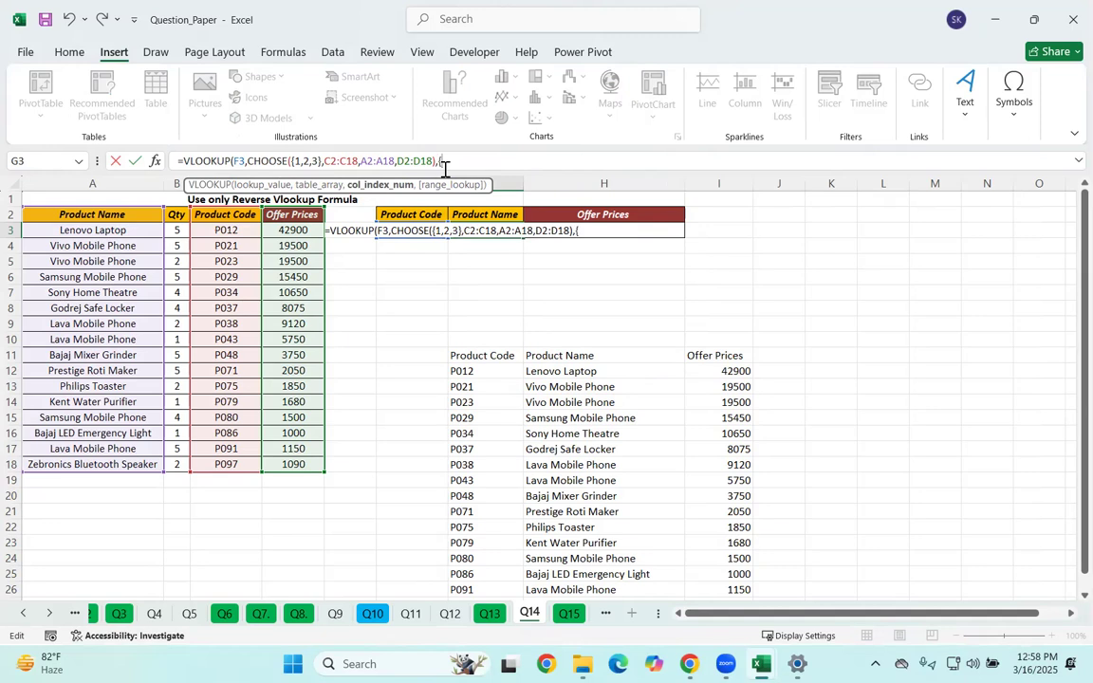
pyautogui.write('2,3},')
pyautogui.press('Down')
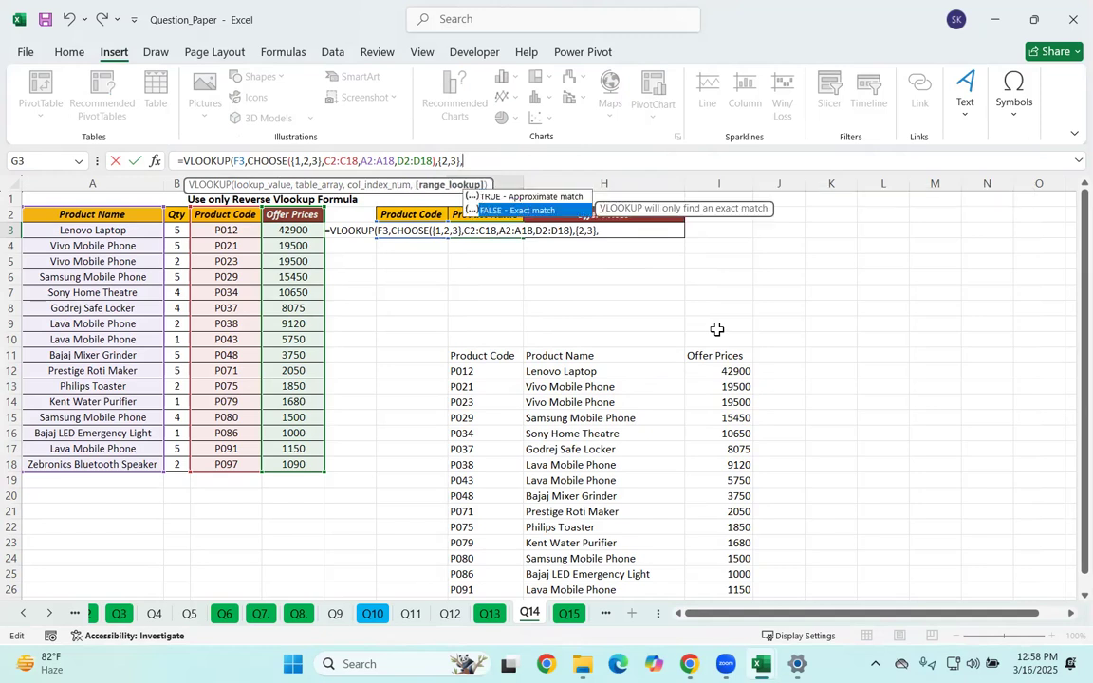
pyautogui.press('Tab')
pyautogui.write(')')
pyautogui.press('Return')
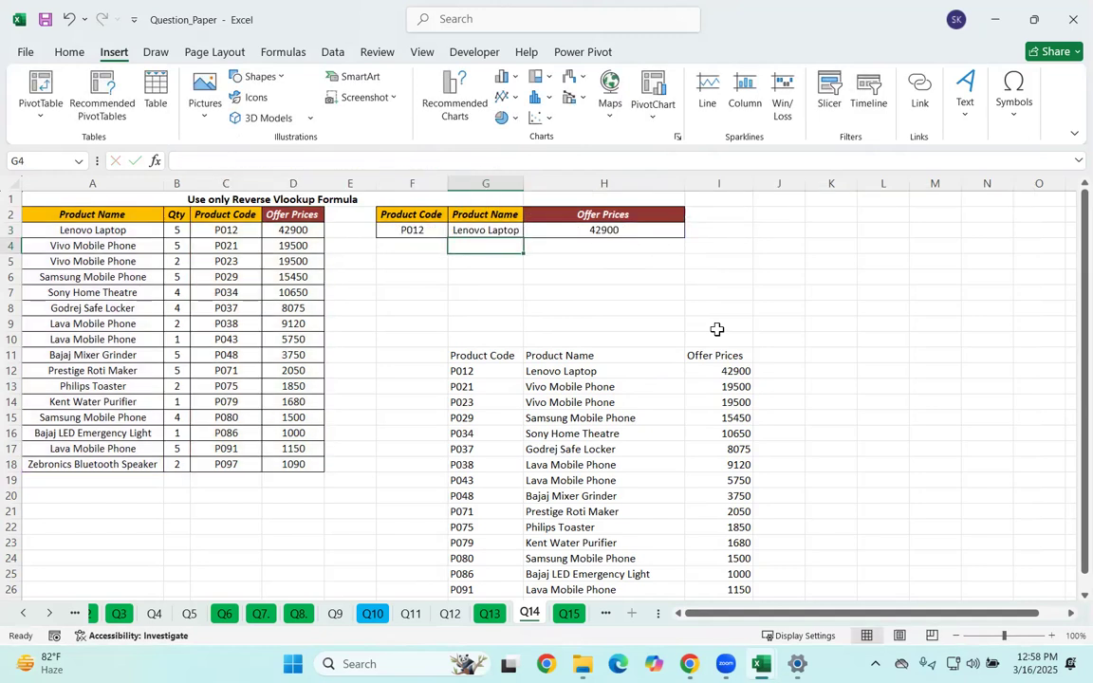
# Review the lookup formula and results in G3:H3 against the source table and the product code in F3.
pyautogui.click(578, 295)
pyautogui.click(429, 246)
pyautogui.moveTo(462, 228); pyautogui.dragTo(594, 237)
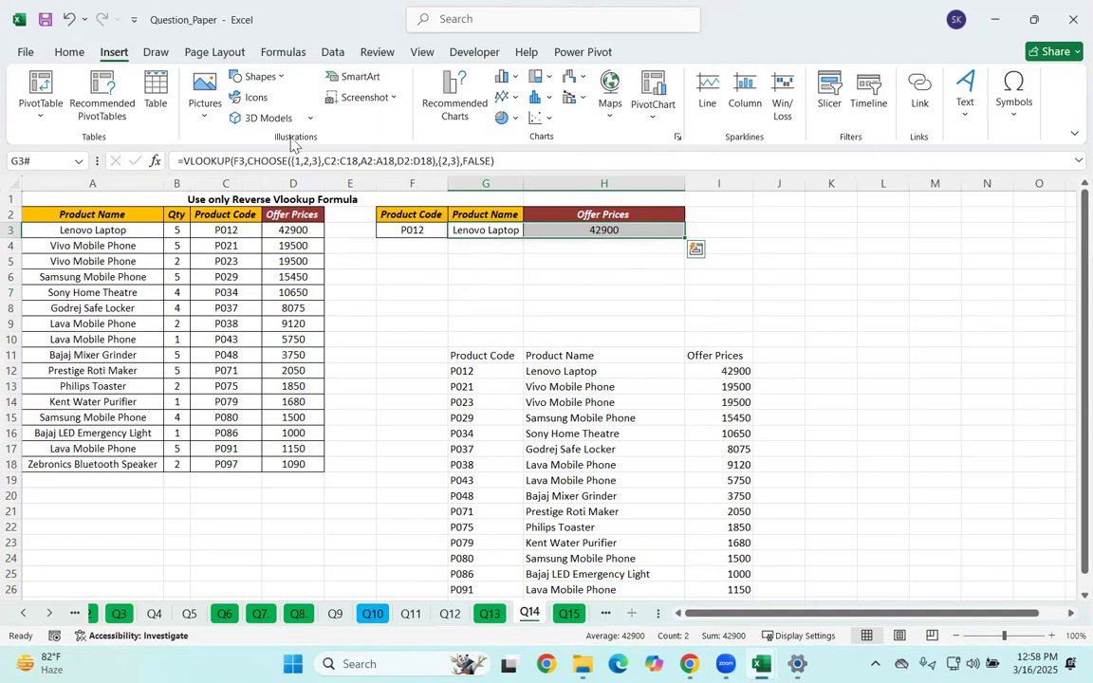
pyautogui.moveTo(74, 221); pyautogui.dragTo(289, 450)
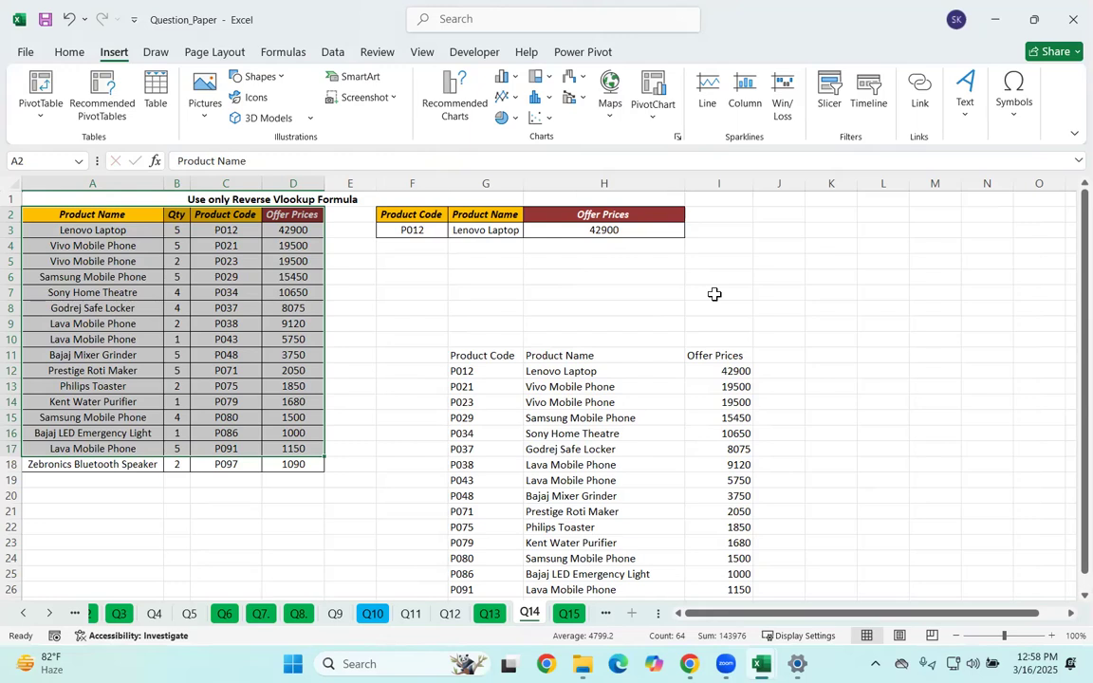
pyautogui.click(409, 230)
pyautogui.moveTo(490, 230); pyautogui.dragTo(655, 230)
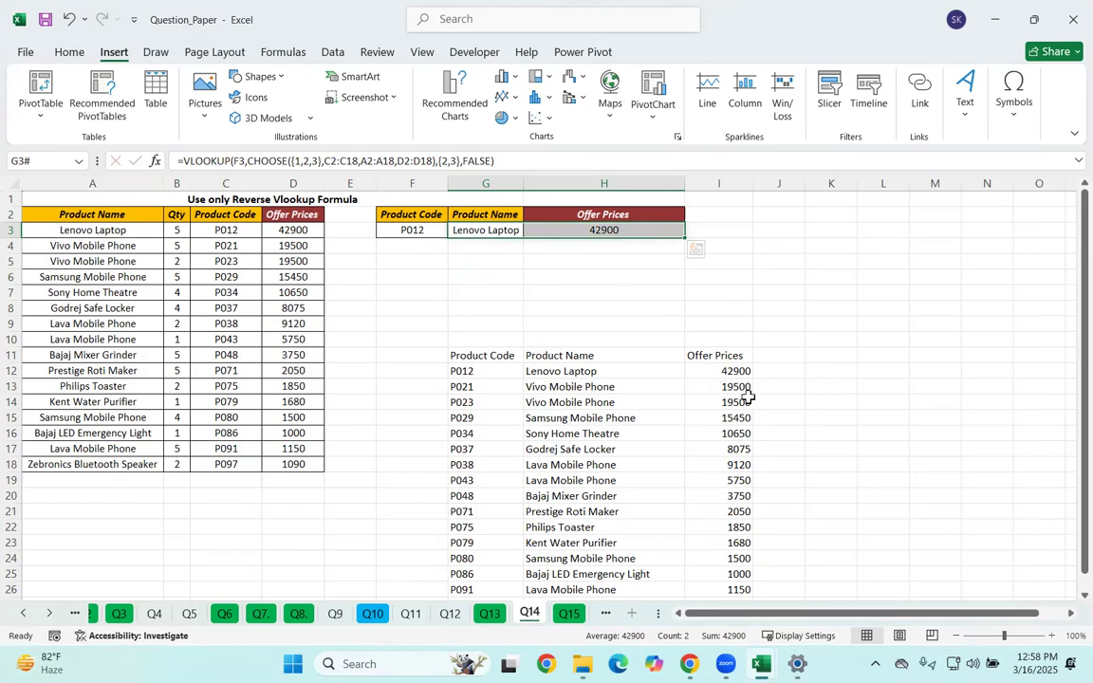
# Clear the demonstration CHOOSE table from G11:I27.
pyautogui.moveTo(483, 371); pyautogui.dragTo(674, 593)
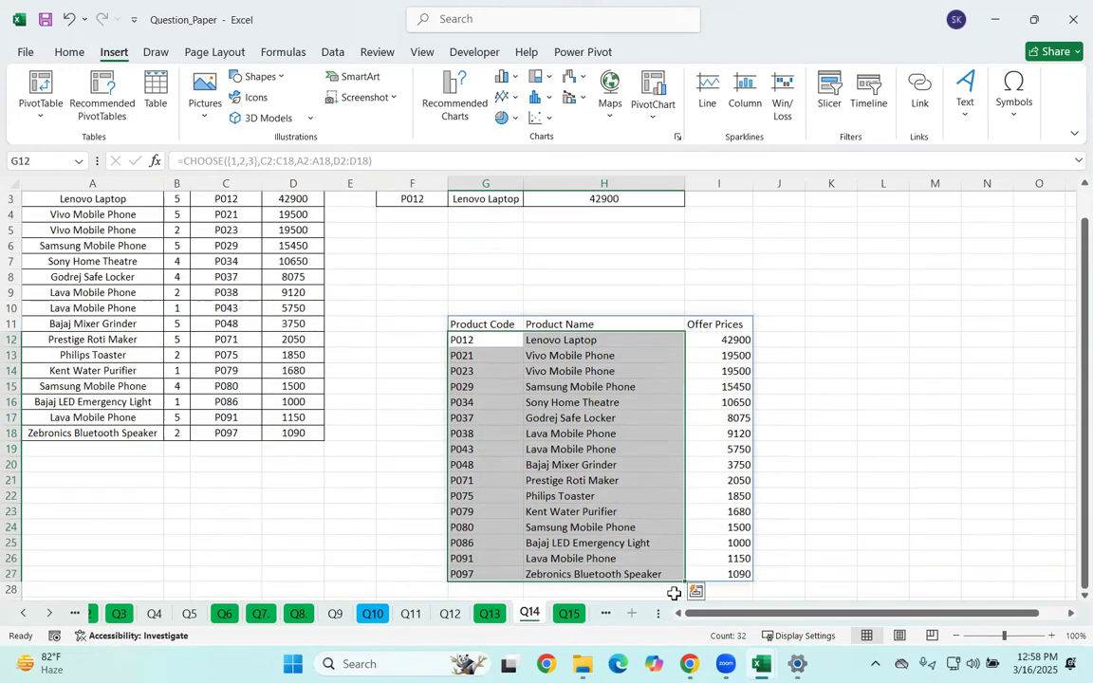
pyautogui.moveTo(469, 324); pyautogui.dragTo(726, 566)
pyautogui.press('Delete')
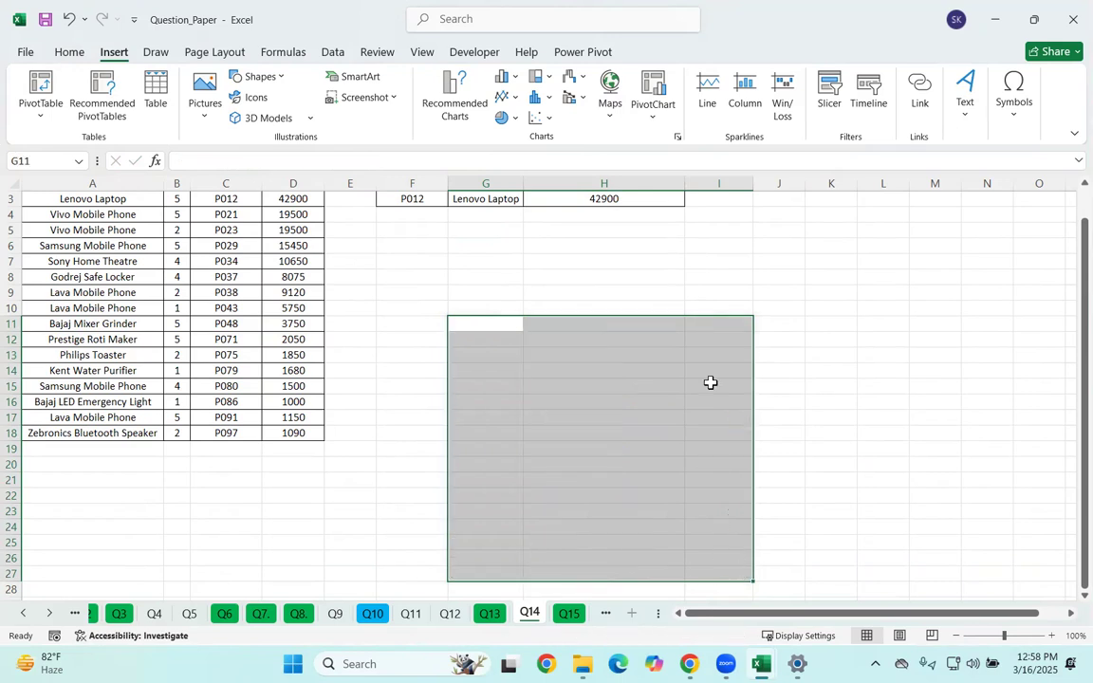
pyautogui.click(659, 278)
pyautogui.scroll(1, 655, 313)
pyautogui.click(504, 356)
pyautogui.click(561, 360)
pyautogui.click(455, 229)
pyautogui.click(503, 378)
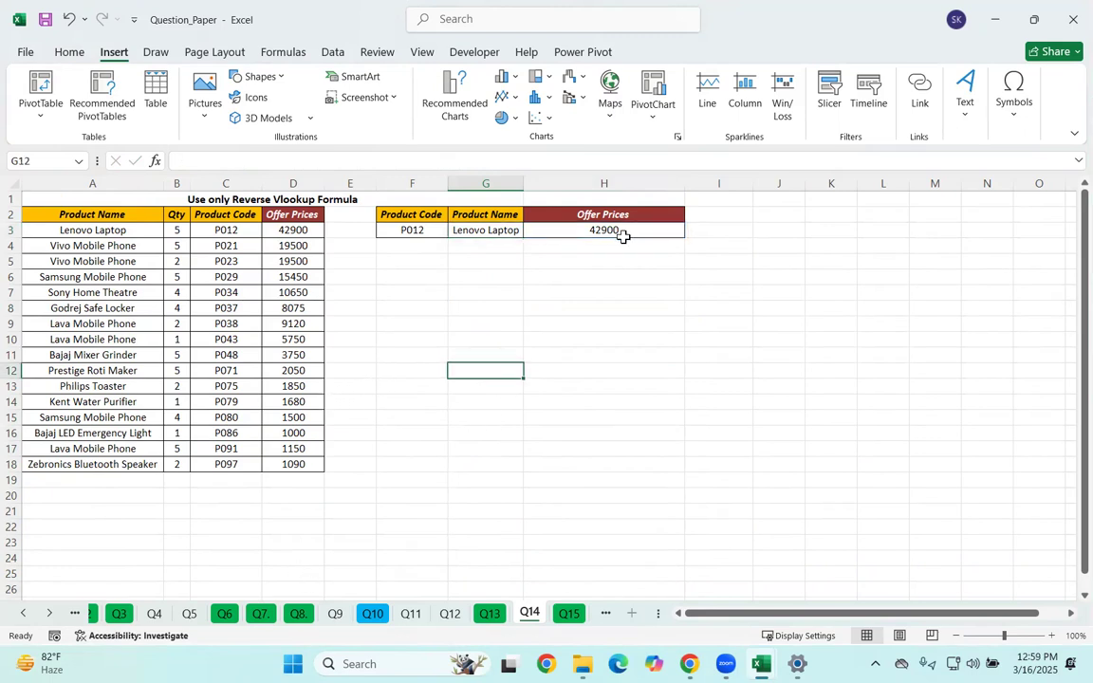
pyautogui.click(480, 275)
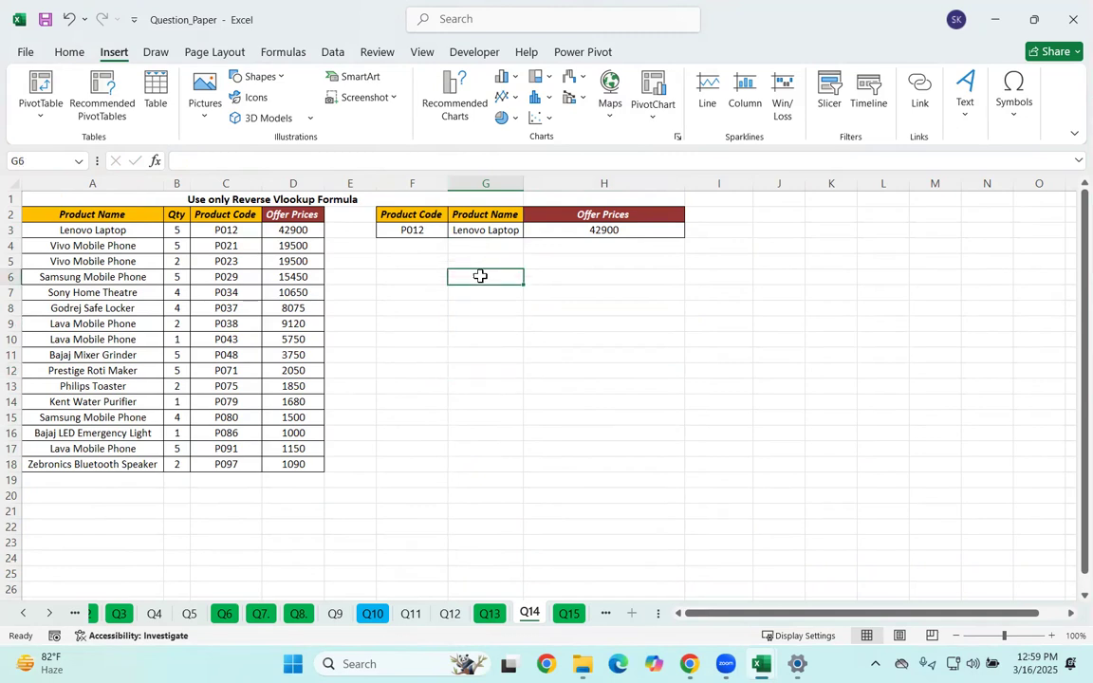
# Examine the full VLOOKUP and CHOOSE formula behind the Product Name result in G3.
pyautogui.click(474, 230)
pyautogui.click(386, 163)
pyautogui.moveTo(386, 163); pyautogui.dragTo(176, 163)
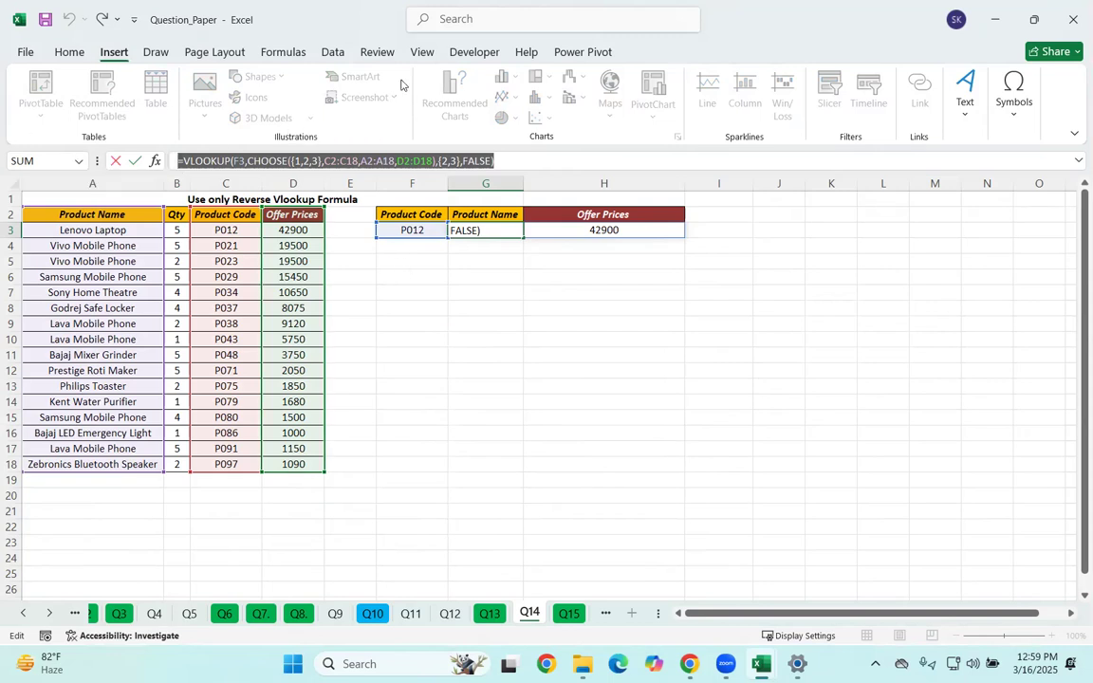
pyautogui.press('Return')
pyautogui.click(488, 435)
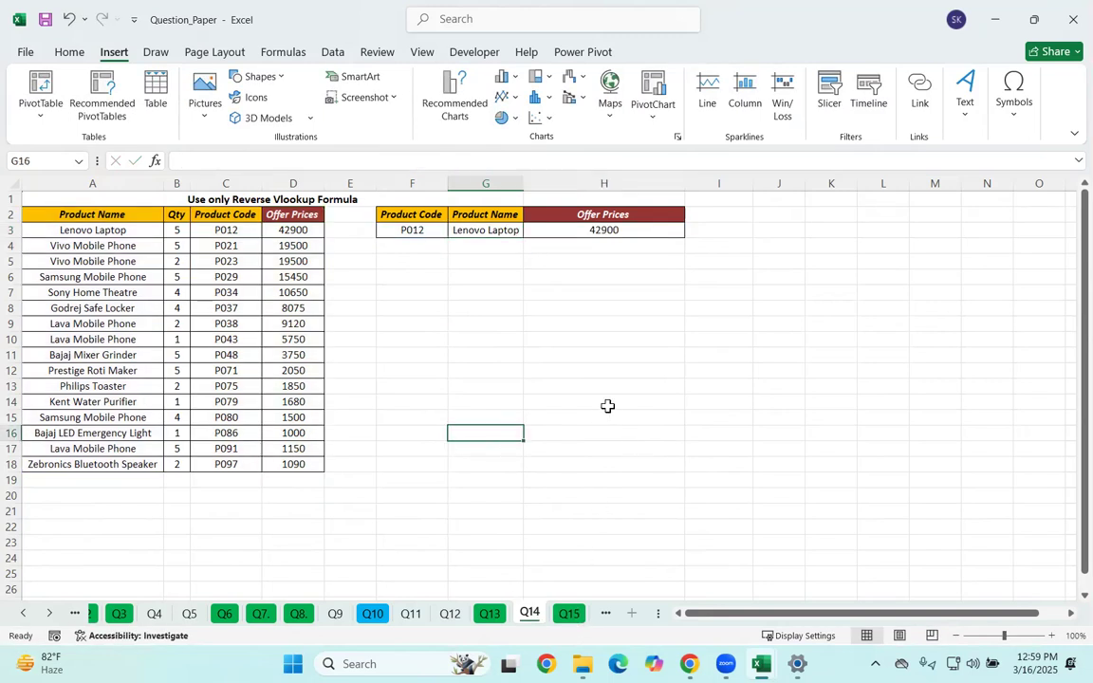
pyautogui.click(583, 385)
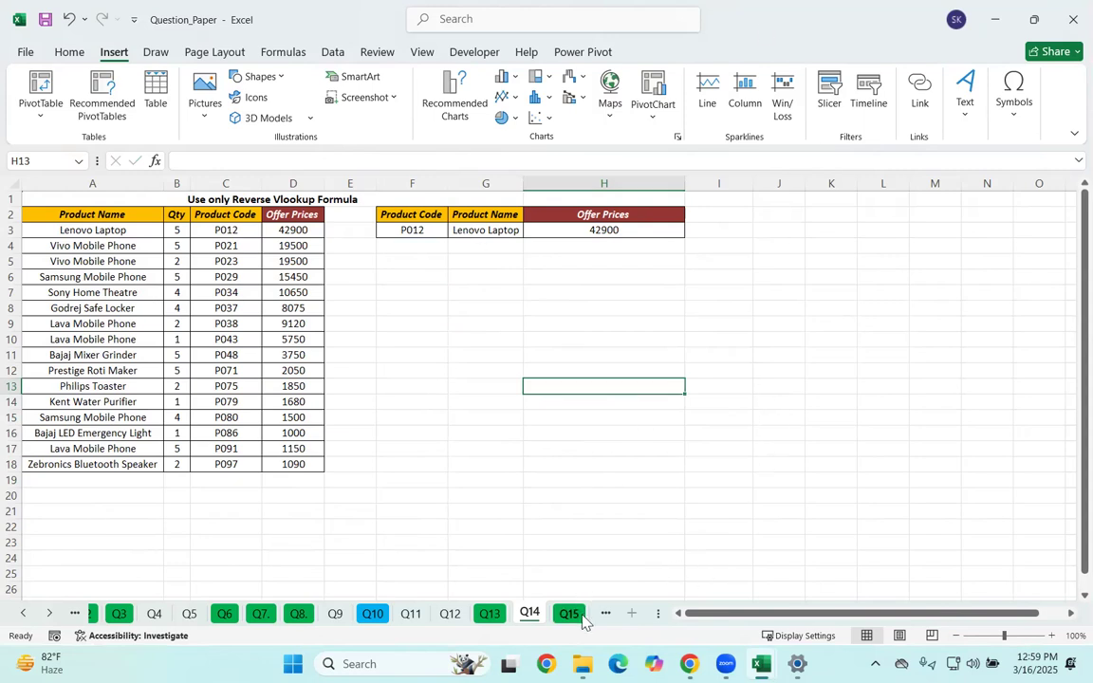
# Look over the Q15 dealer summary question and compare it with the Q14 and Q13 sheets.
pyautogui.click(576, 614)
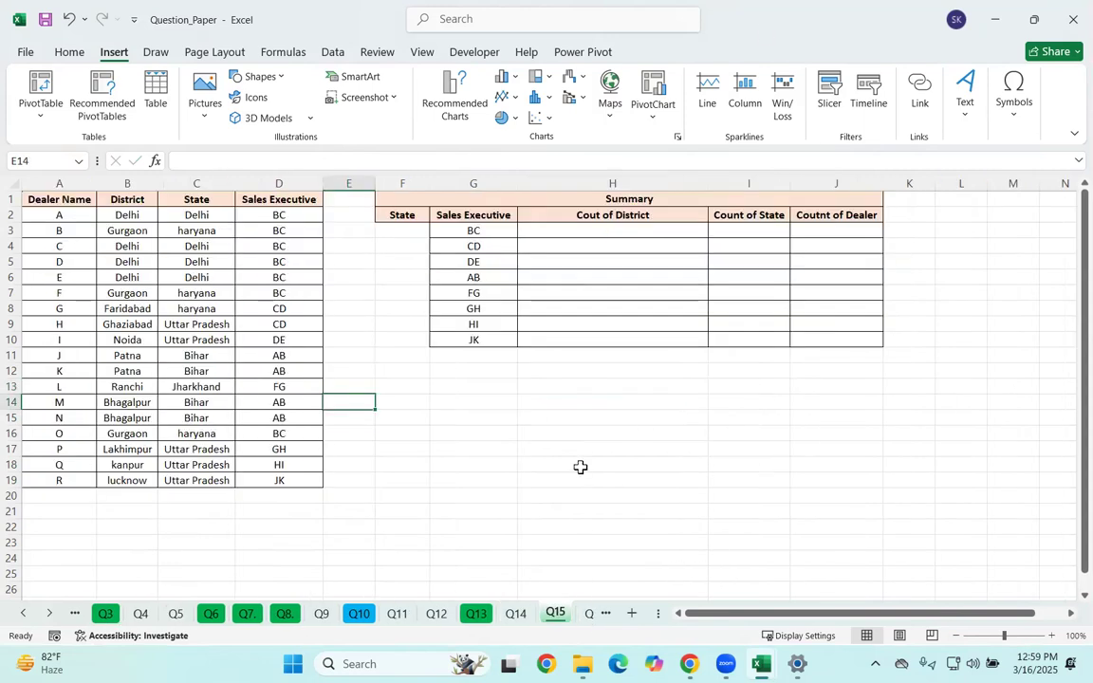
pyautogui.click(517, 616)
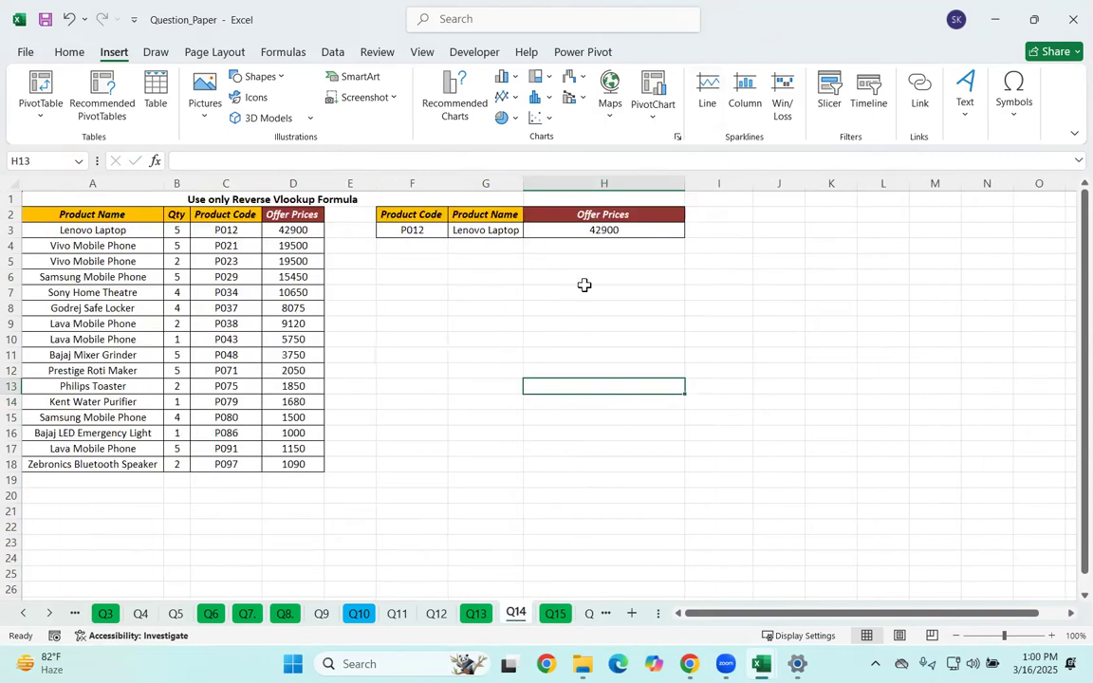
pyautogui.click(475, 615)
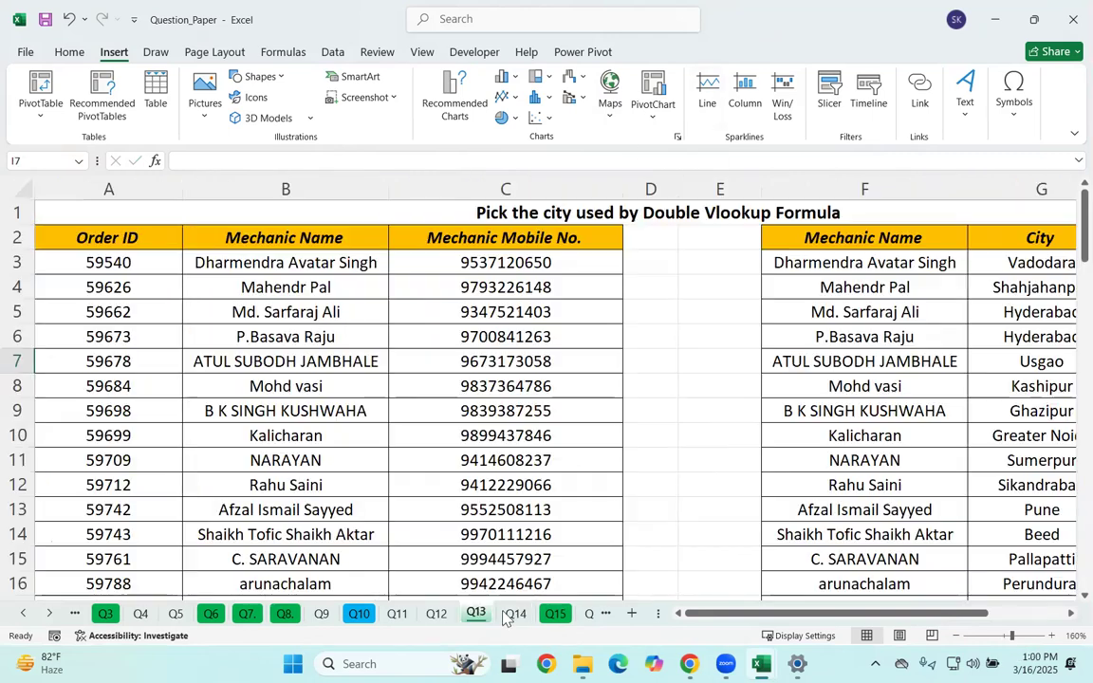
pyautogui.click(513, 616)
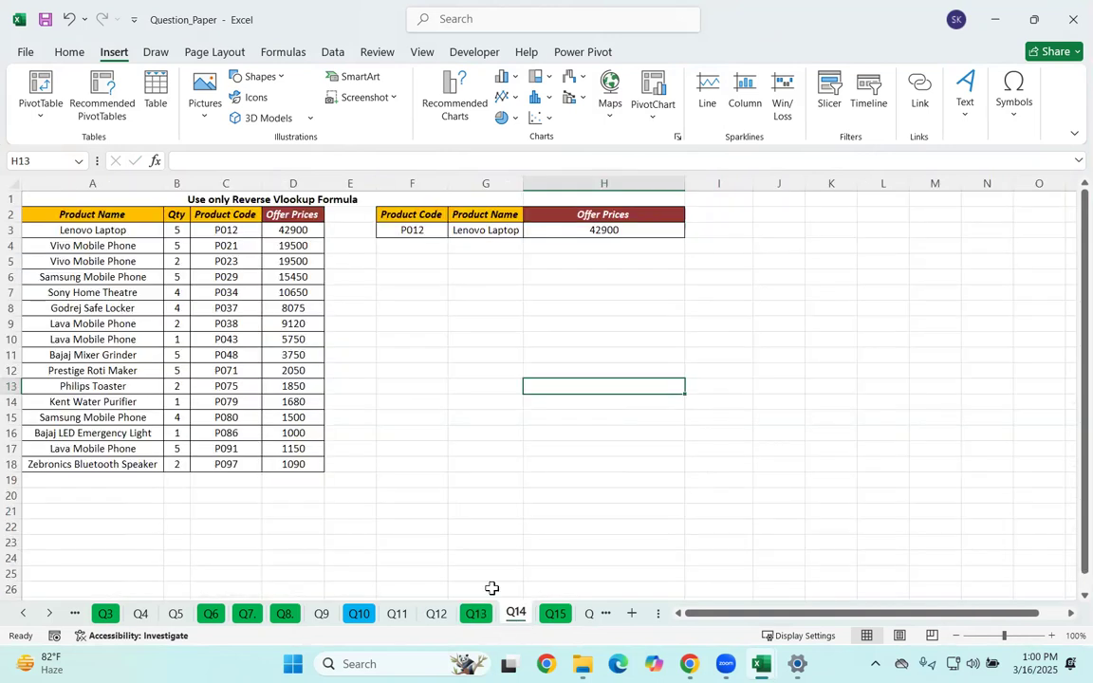
pyautogui.click(555, 614)
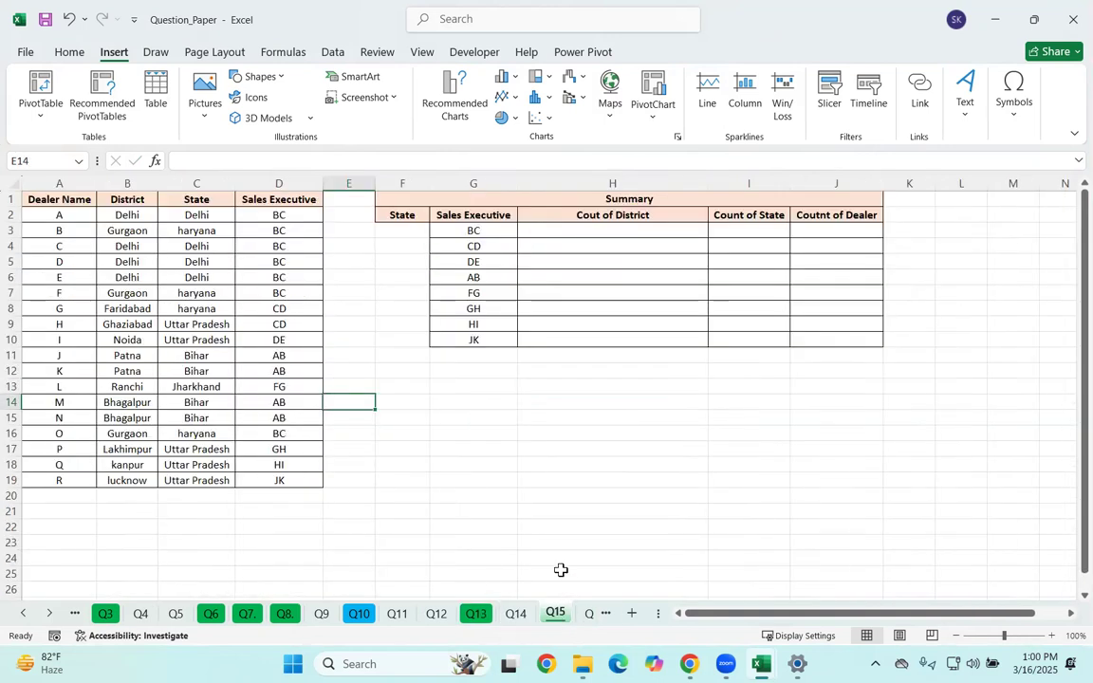
# Browse the question sheets from Q6 to Q12, including the tenure and sales questions on Q7, to find one to work on.
pyautogui.click(589, 617)
pyautogui.click(375, 617)
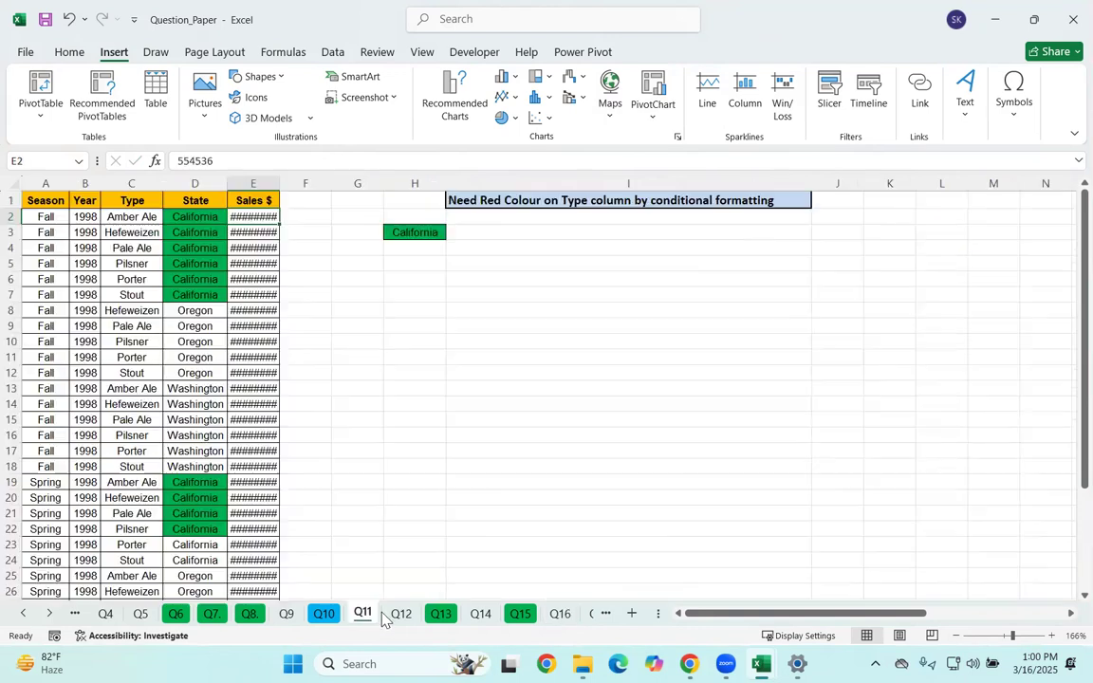
pyautogui.click(399, 615)
pyautogui.click(287, 616)
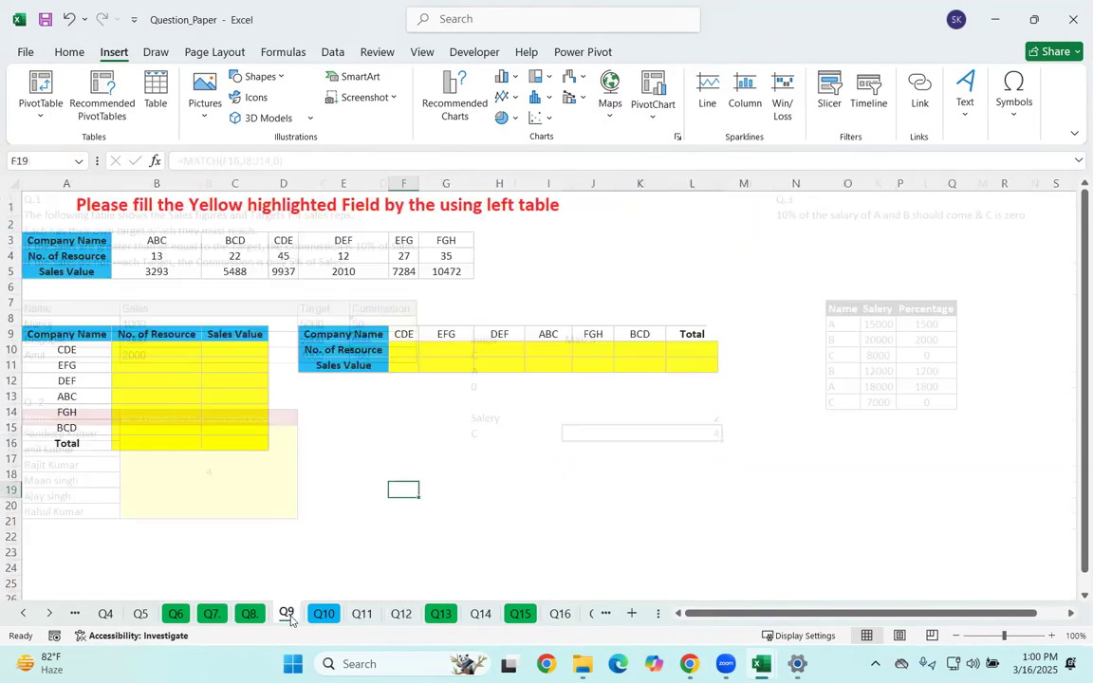
pyautogui.click(249, 616)
pyautogui.click(324, 616)
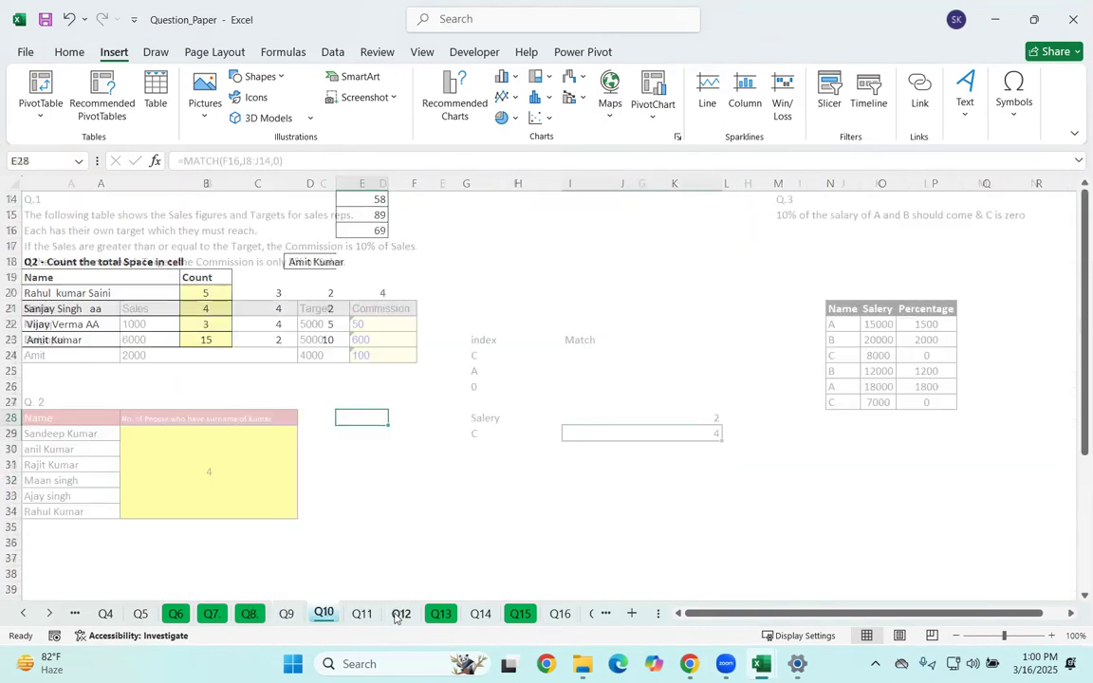
pyautogui.click(367, 616)
pyautogui.click(401, 615)
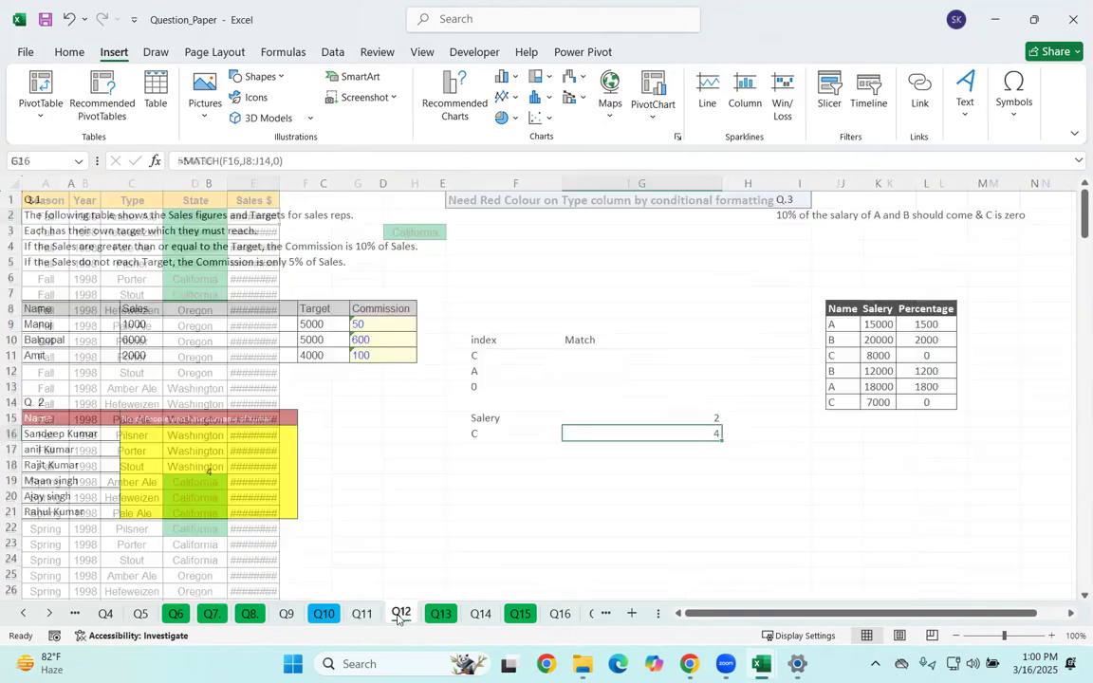
pyautogui.click(218, 616)
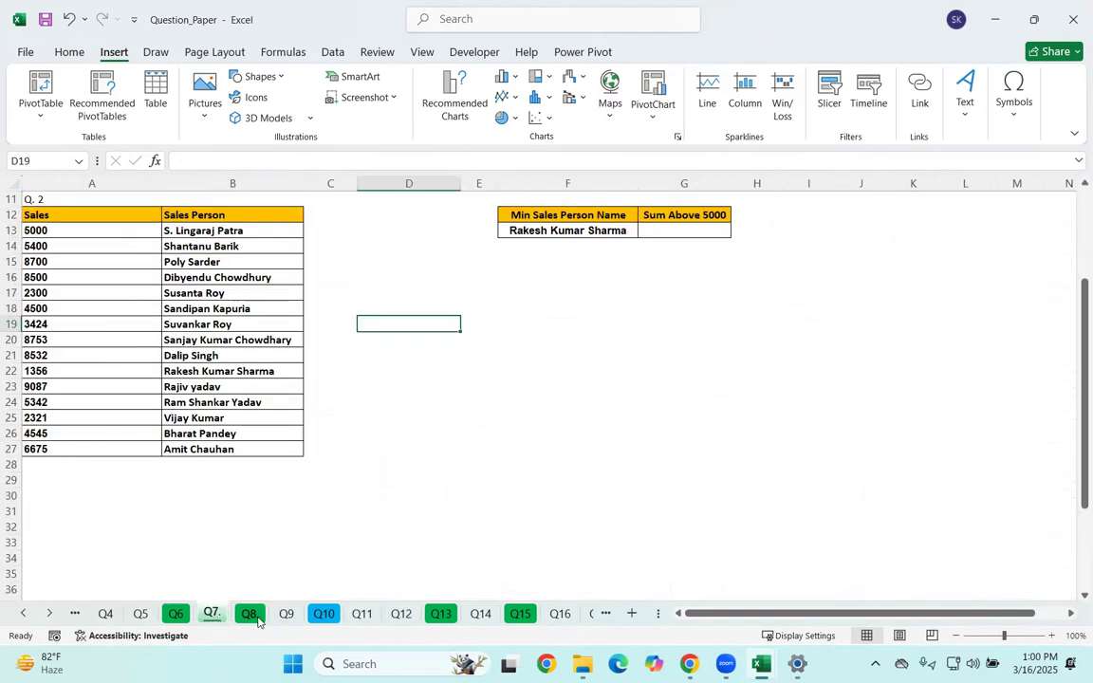
pyautogui.click(253, 617)
pyautogui.click(215, 617)
pyautogui.scroll(4, 242, 559)
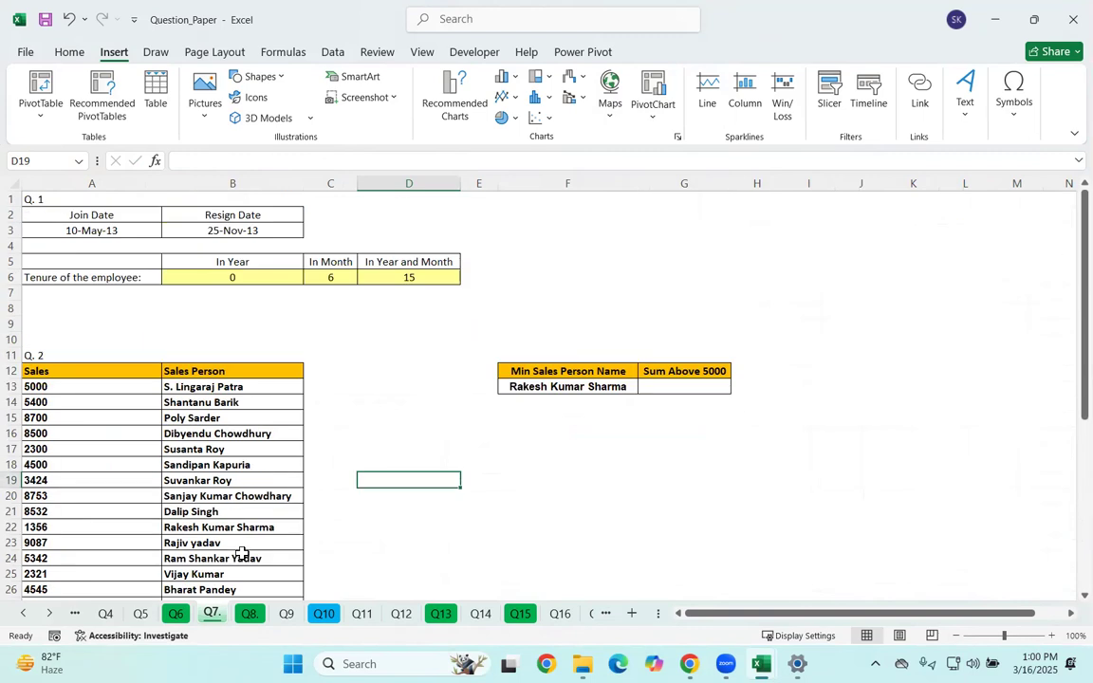
pyautogui.scroll(-1, 242, 554)
pyautogui.scroll(-1, 243, 553)
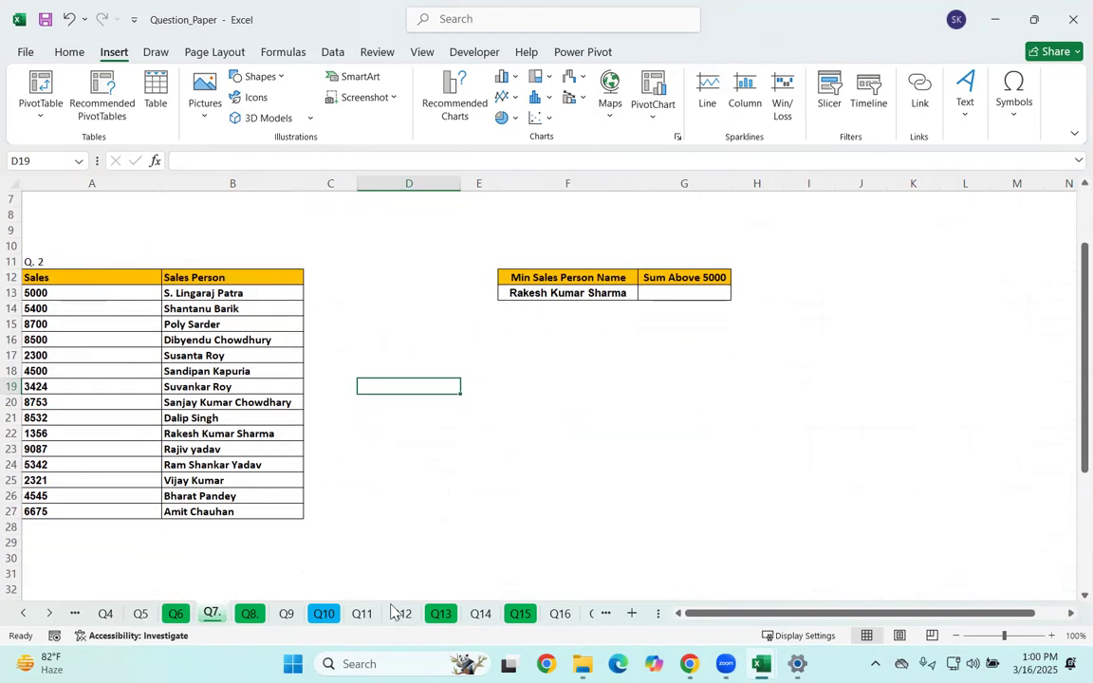
pyautogui.click(178, 614)
pyautogui.click(246, 614)
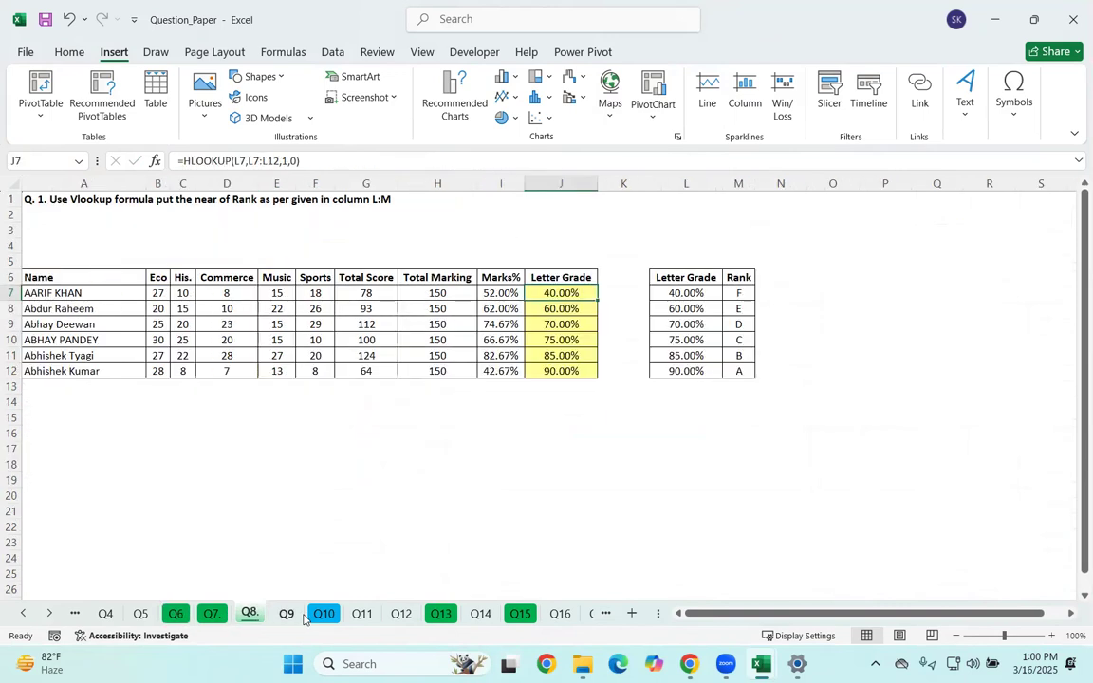
pyautogui.click(323, 613)
pyautogui.click(362, 614)
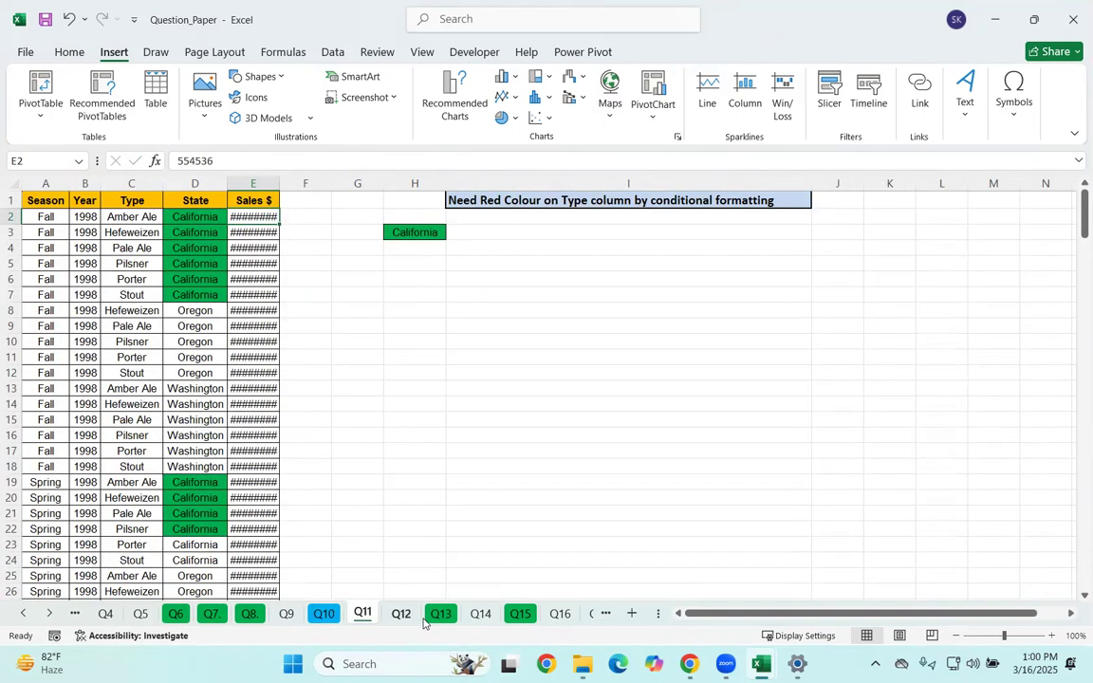
# Open the Q13 sheet on the double VLOOKUP and zoom out to 99% so both tables and the lookup cells fit.
pyautogui.click(440, 613)
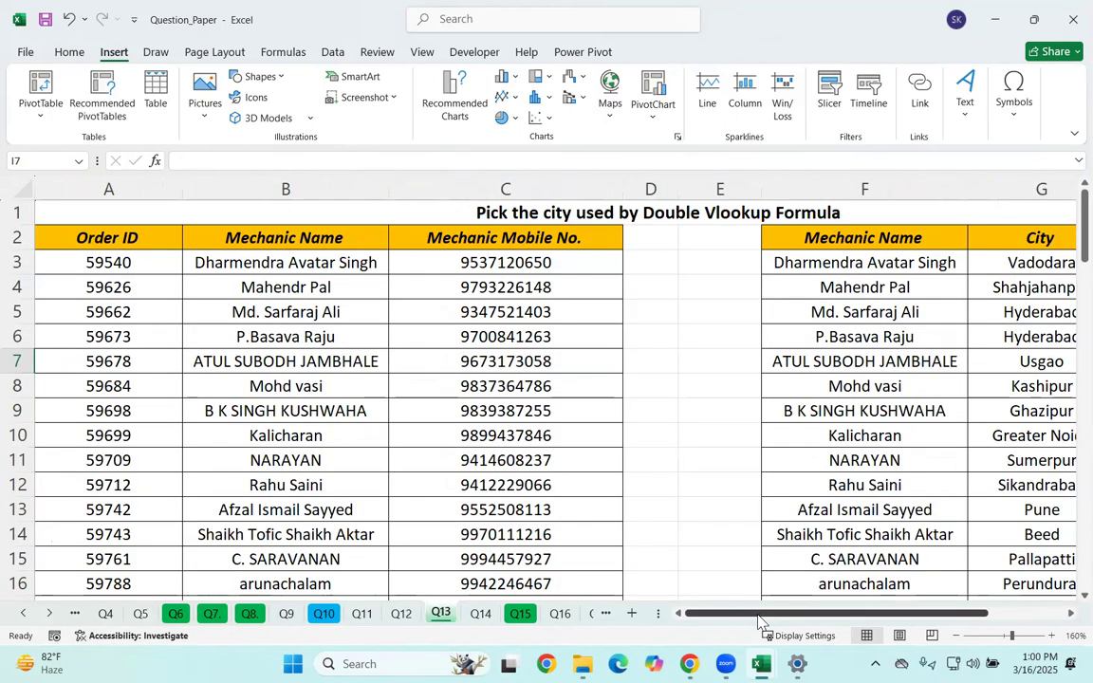
pyautogui.click(697, 482)
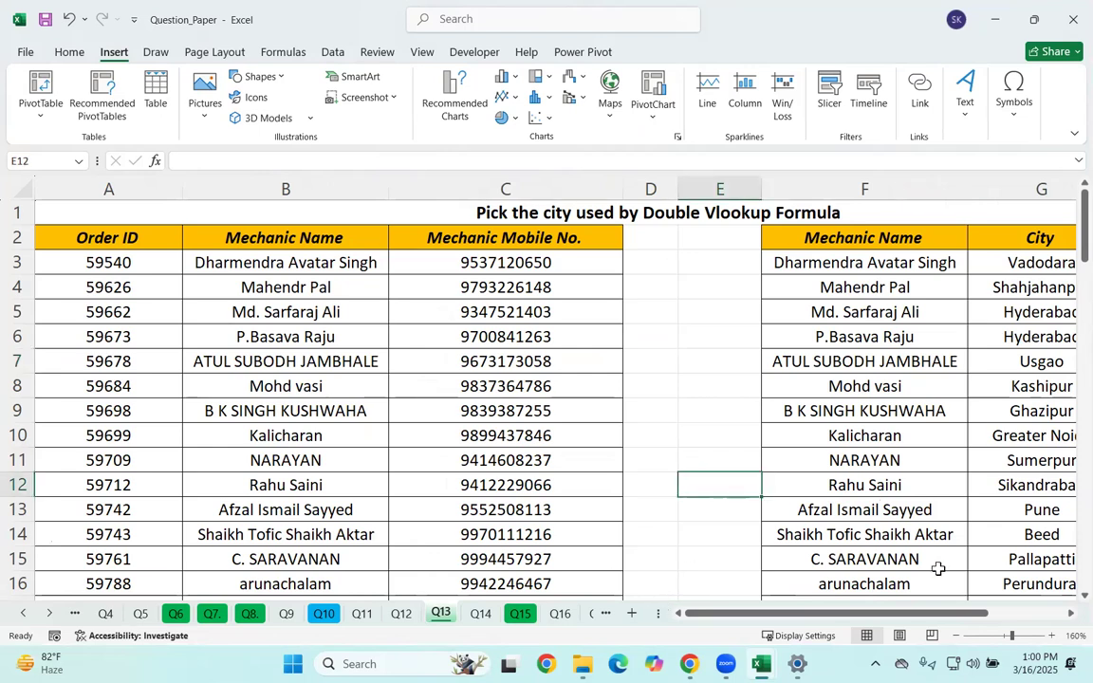
pyautogui.click(1004, 634)
pyautogui.click(766, 449)
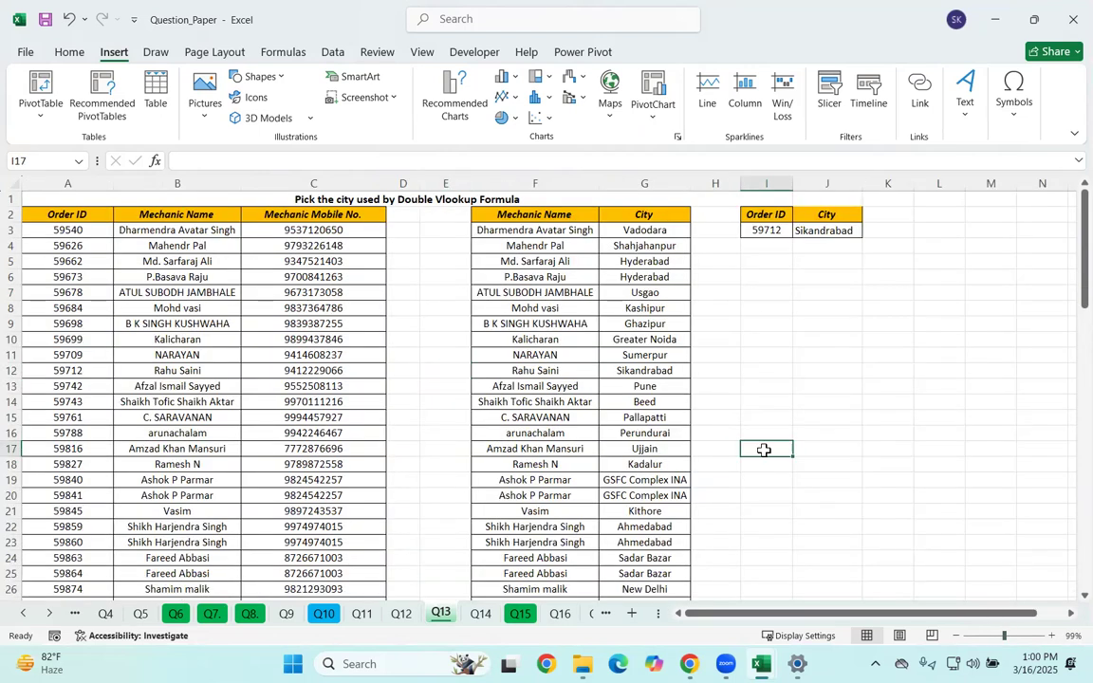
# Check the existing double VLOOKUP formula in the City cell J3, and clear it.
pyautogui.scroll(-2, 474, 465)
pyautogui.scroll(2, 474, 465)
pyautogui.click(764, 229)
pyautogui.click(827, 229)
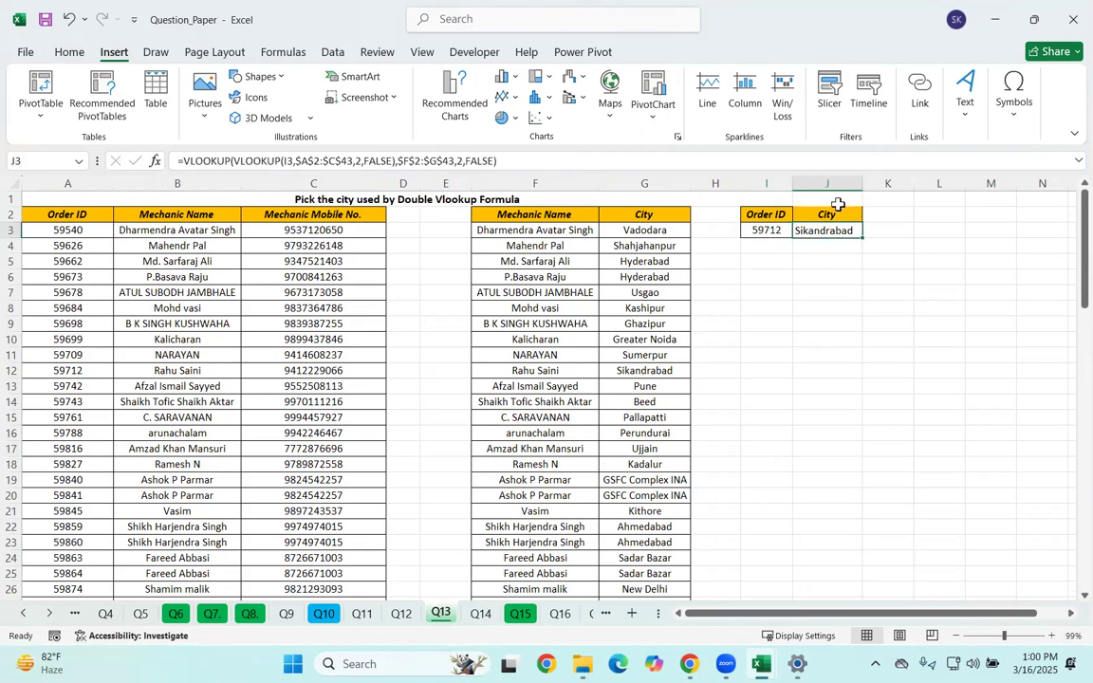
pyautogui.press('Delete')
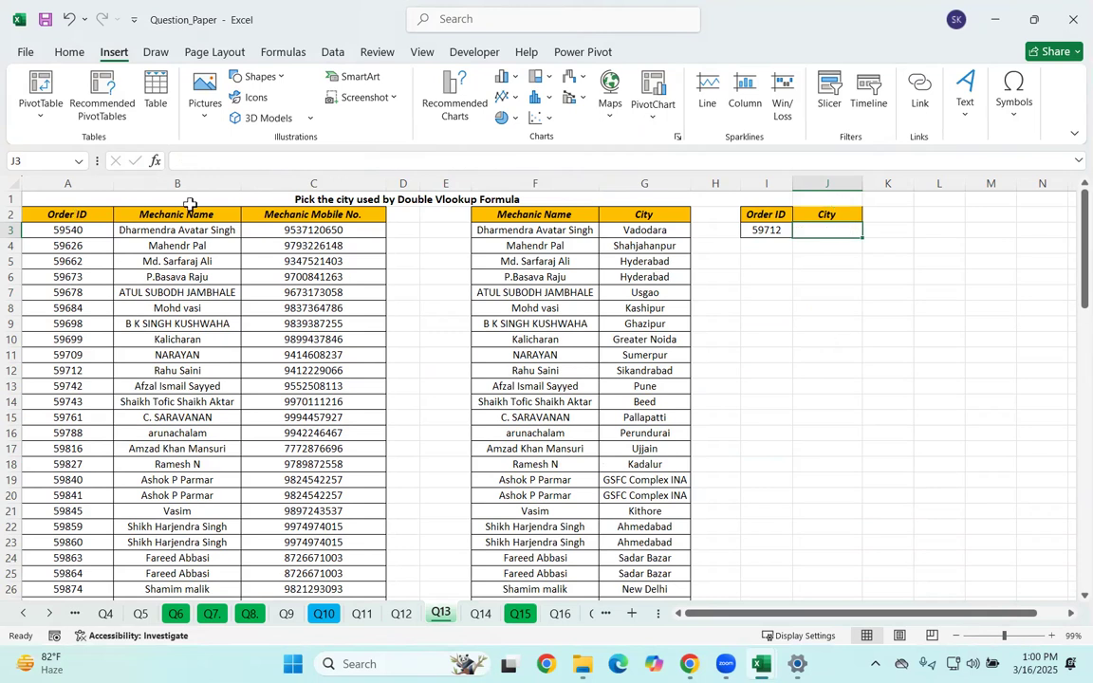
# Examine the order and city tables, then the Order ID in I3 and the City cell J3 that the question asks for.
pyautogui.click(539, 308)
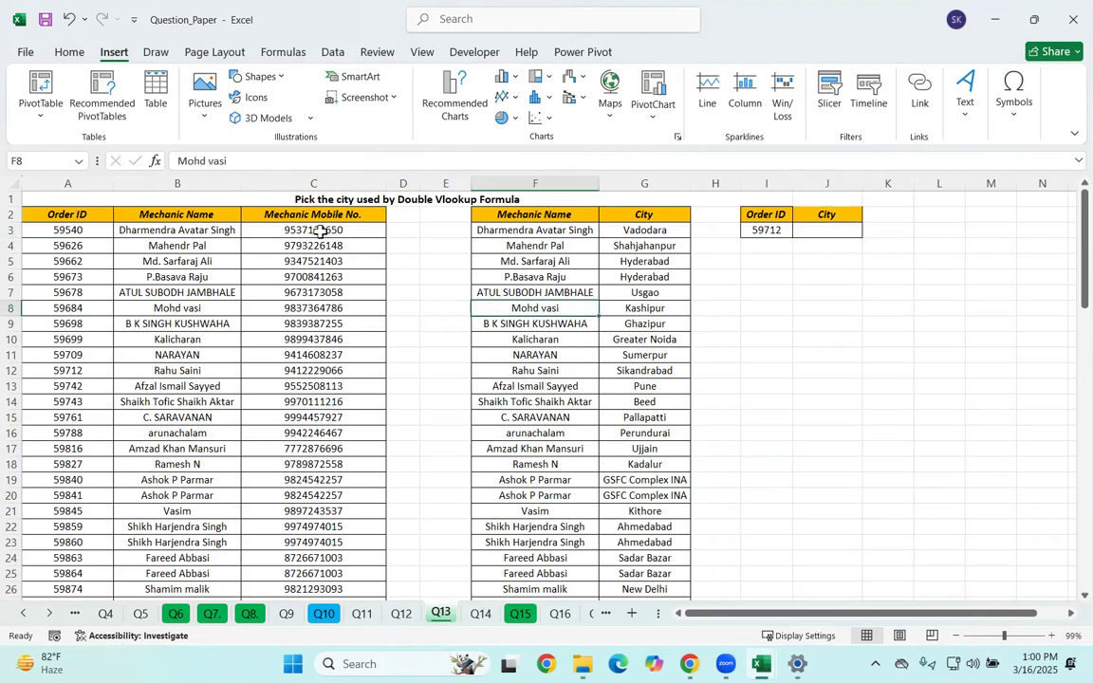
pyautogui.click(54, 214)
pyautogui.hotkey('ctrl', 'shift', 'Down')
pyautogui.moveTo(171, 218); pyautogui.dragTo(150, 555)
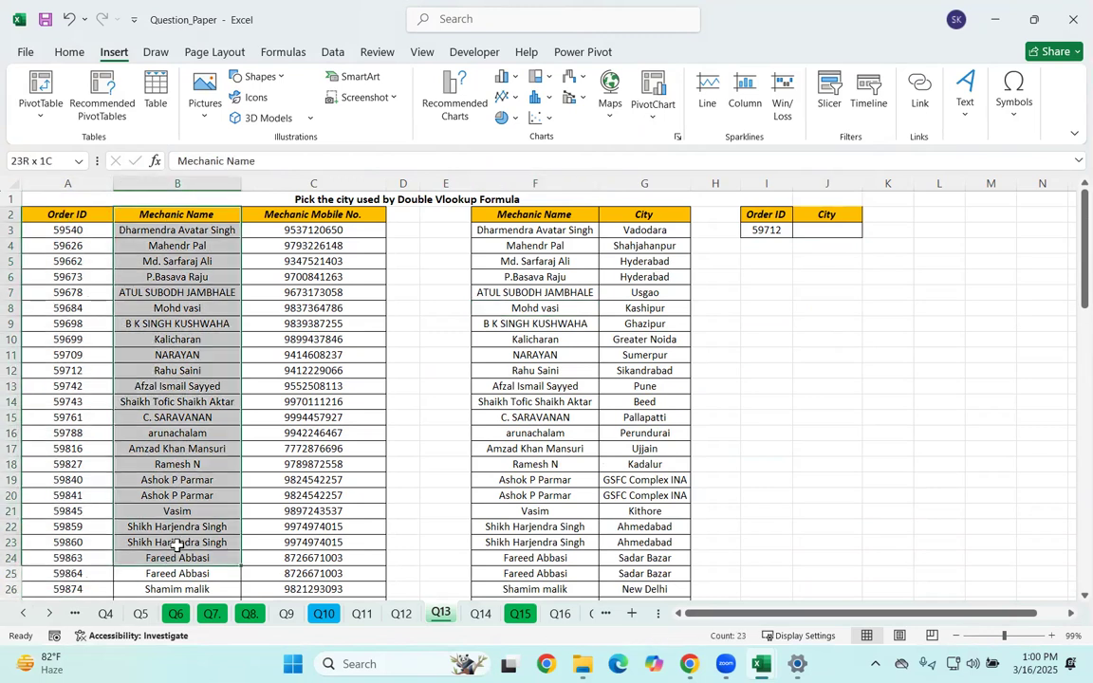
pyautogui.click(165, 247)
pyautogui.moveTo(551, 231); pyautogui.dragTo(543, 339)
pyautogui.moveTo(642, 231); pyautogui.dragTo(649, 460)
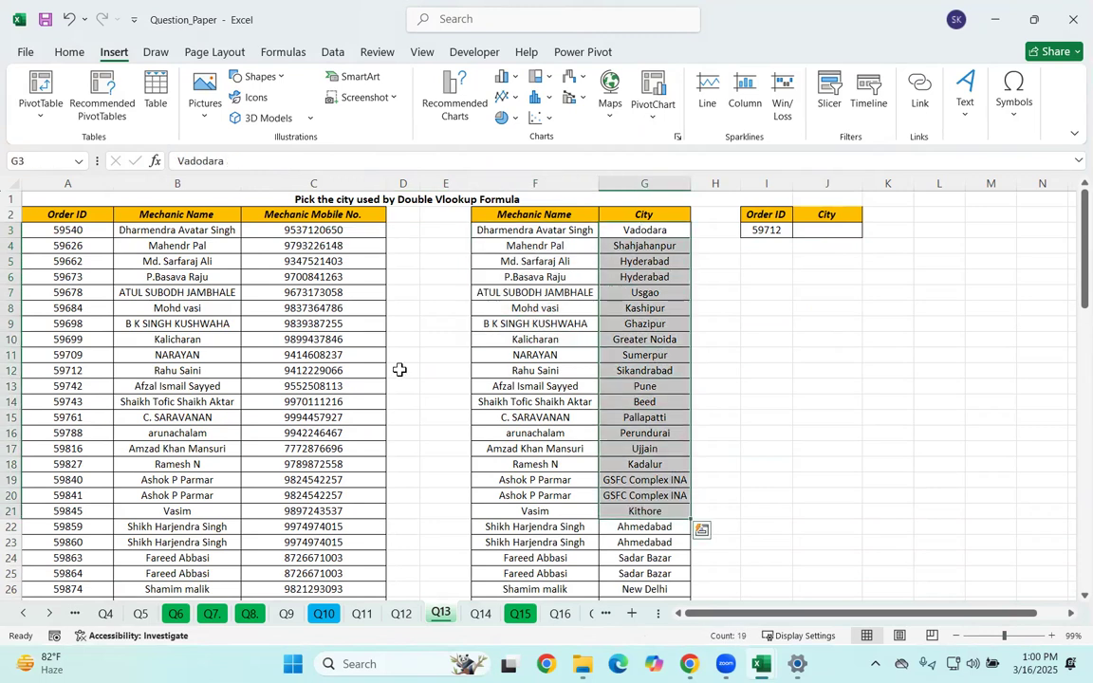
pyautogui.click(759, 230)
pyautogui.click(851, 228)
pyautogui.click(776, 277)
pyautogui.click(805, 214)
pyautogui.click(803, 228)
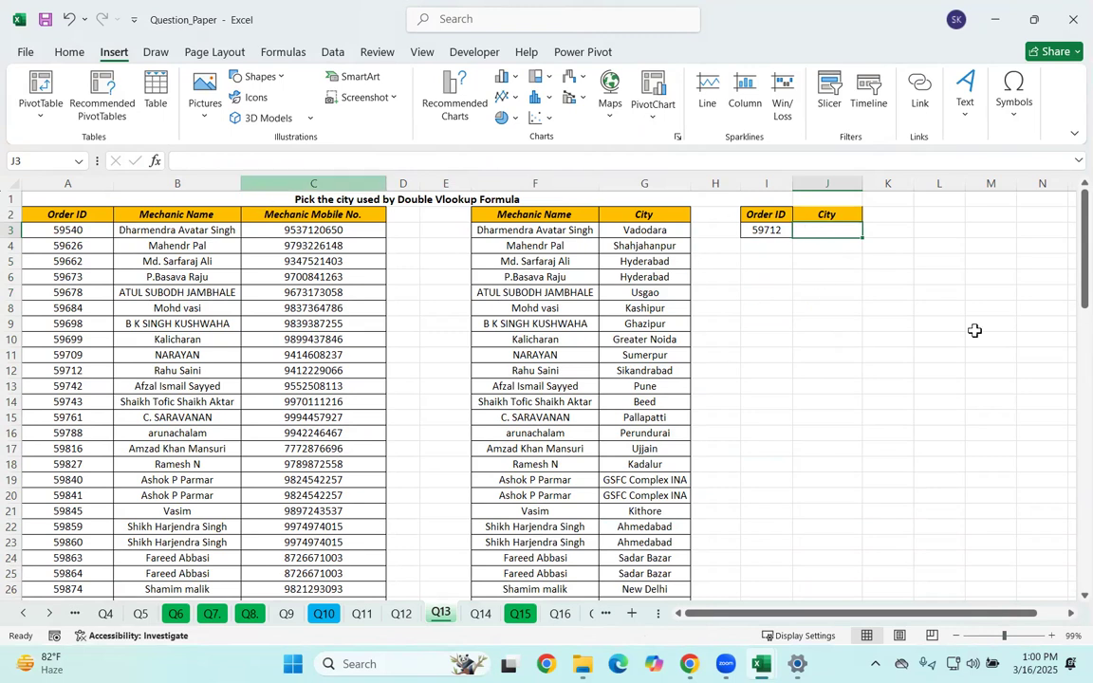
# Check which columns of the order table A:C can be looked up with the Order ID in I3.
pyautogui.click(74, 231)
pyautogui.moveTo(76, 295); pyautogui.dragTo(219, 573)
pyautogui.click(761, 230)
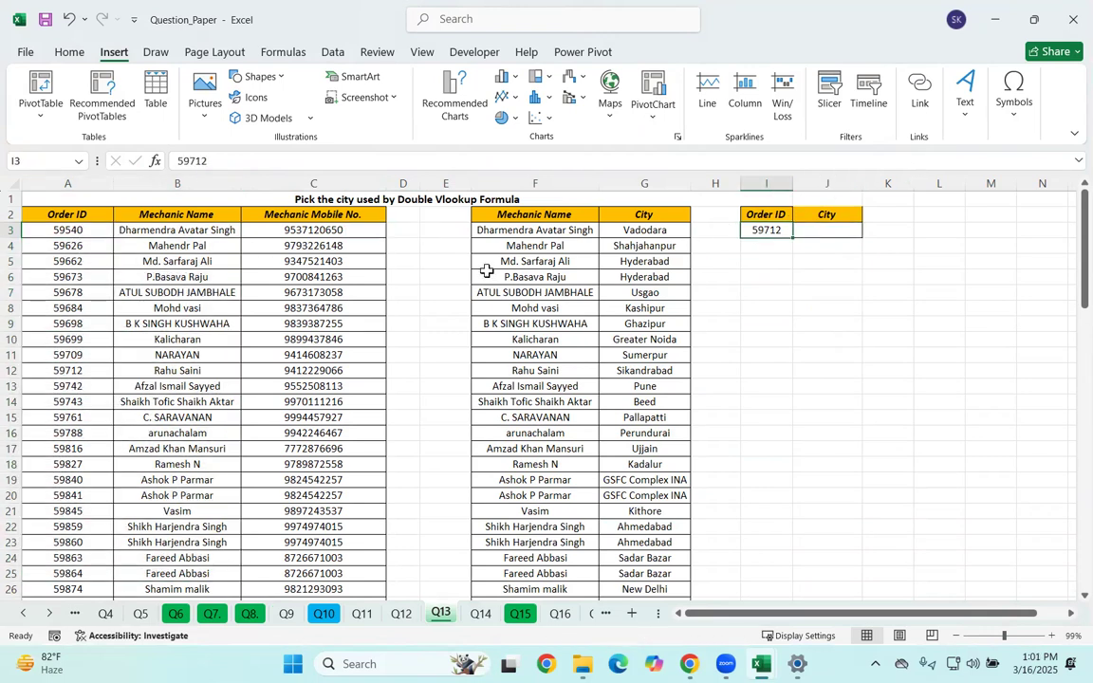
pyautogui.moveTo(81, 214); pyautogui.dragTo(266, 553)
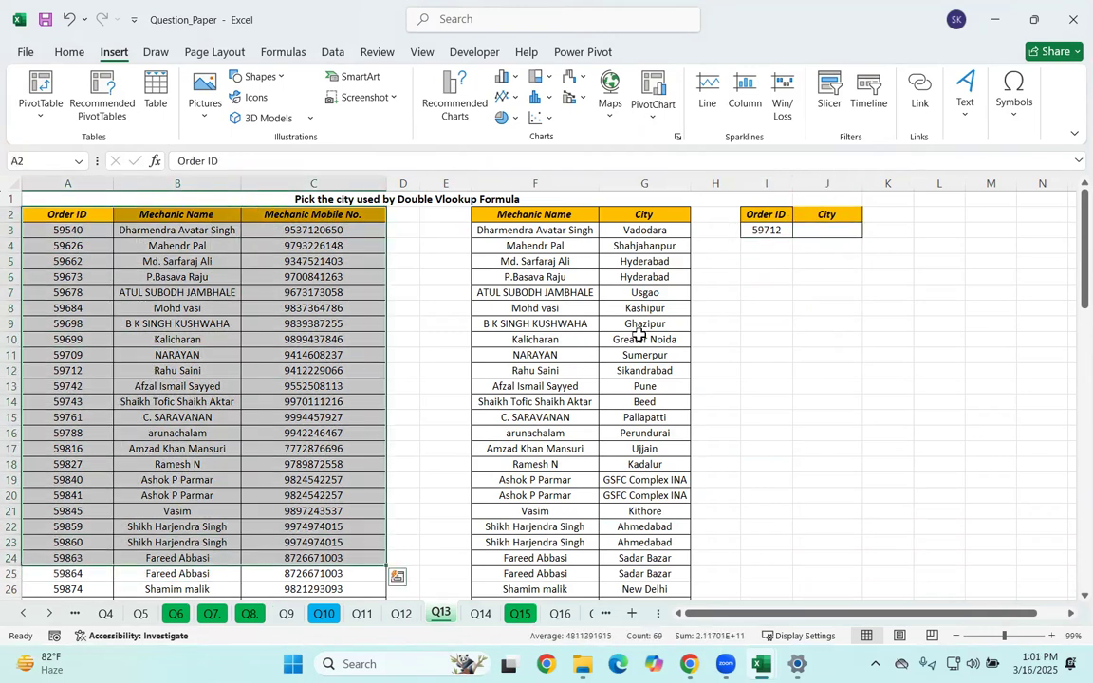
pyautogui.click(524, 261)
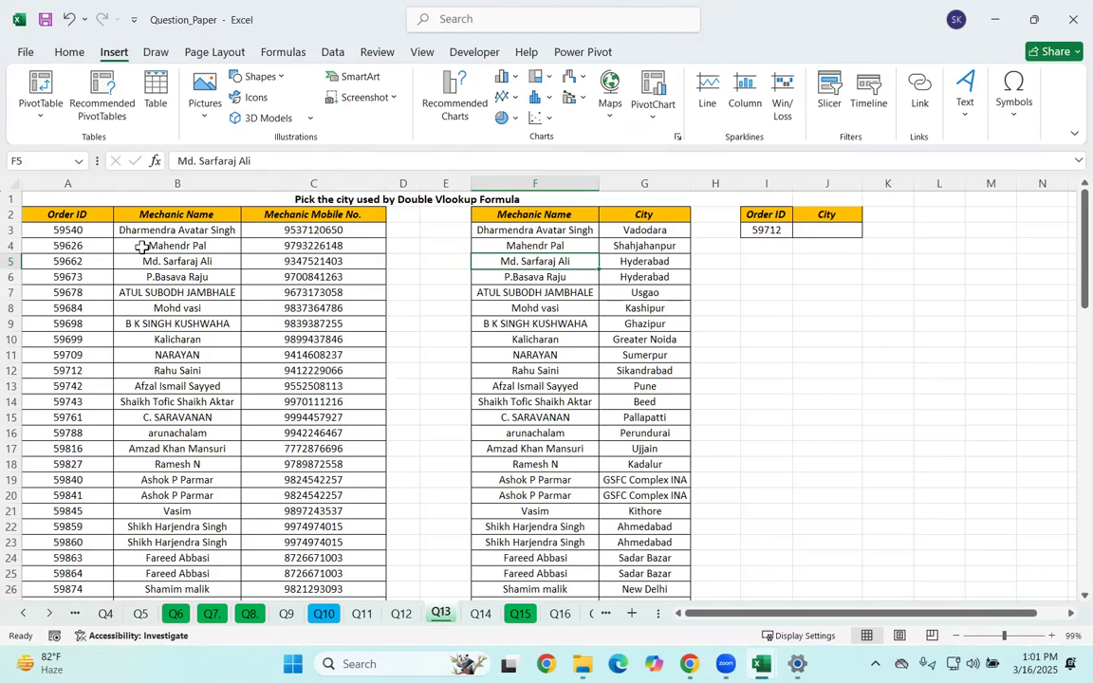
# Compare the Mechanic Name columns B and F as the link between the two tables, along with the City column G.
pyautogui.moveTo(176, 230); pyautogui.dragTo(161, 589)
pyautogui.scroll(2, 544, 247)
pyautogui.moveTo(517, 227); pyautogui.dragTo(547, 493)
pyautogui.moveTo(644, 235); pyautogui.dragTo(644, 510)
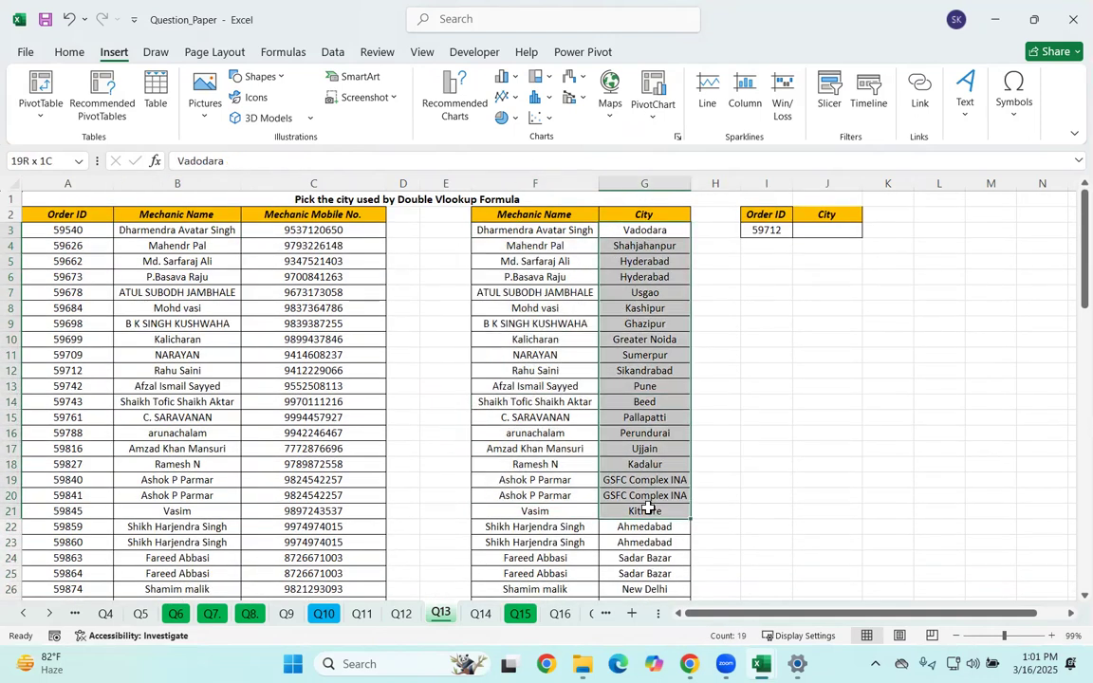
pyautogui.click(780, 304)
pyautogui.click(806, 245)
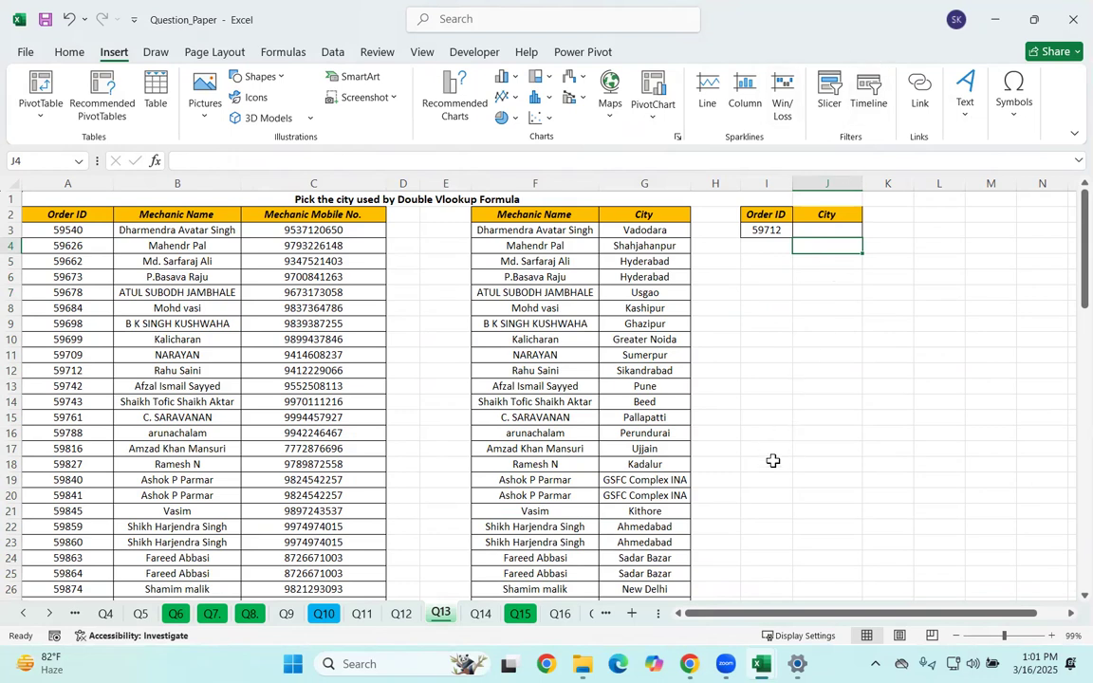
pyautogui.moveTo(689, 664)
pyautogui.click(573, 558)
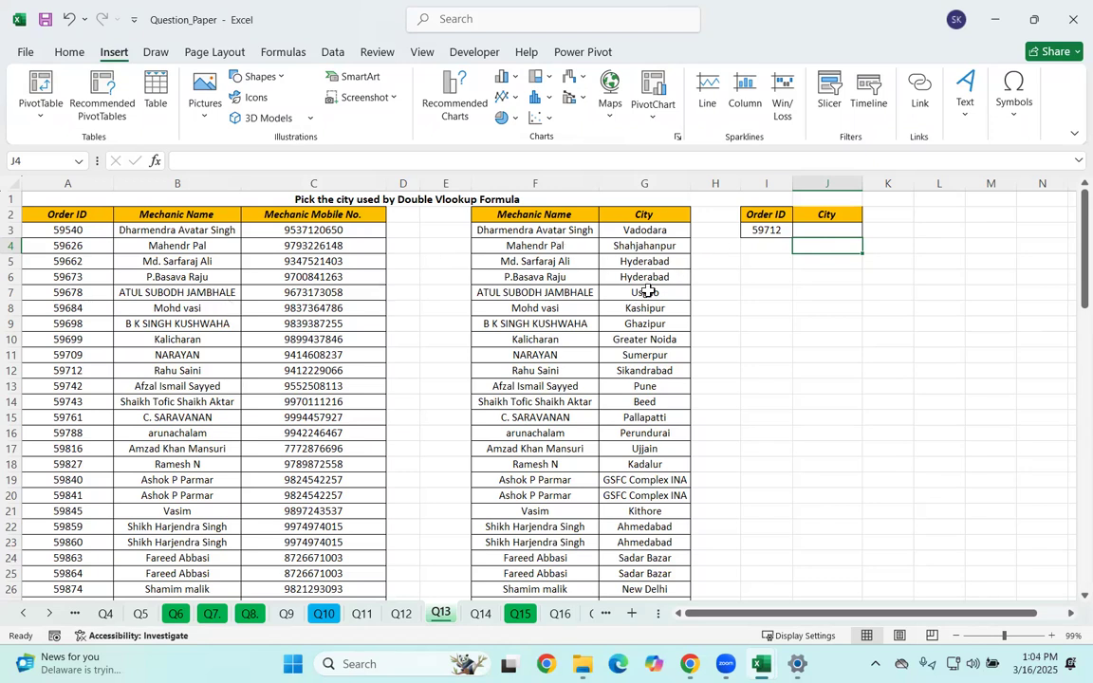
# Start a helper VLOOKUP in J6 with the Order ID in I3 as lookup value and A2:C43 as the table.
pyautogui.click(822, 276)
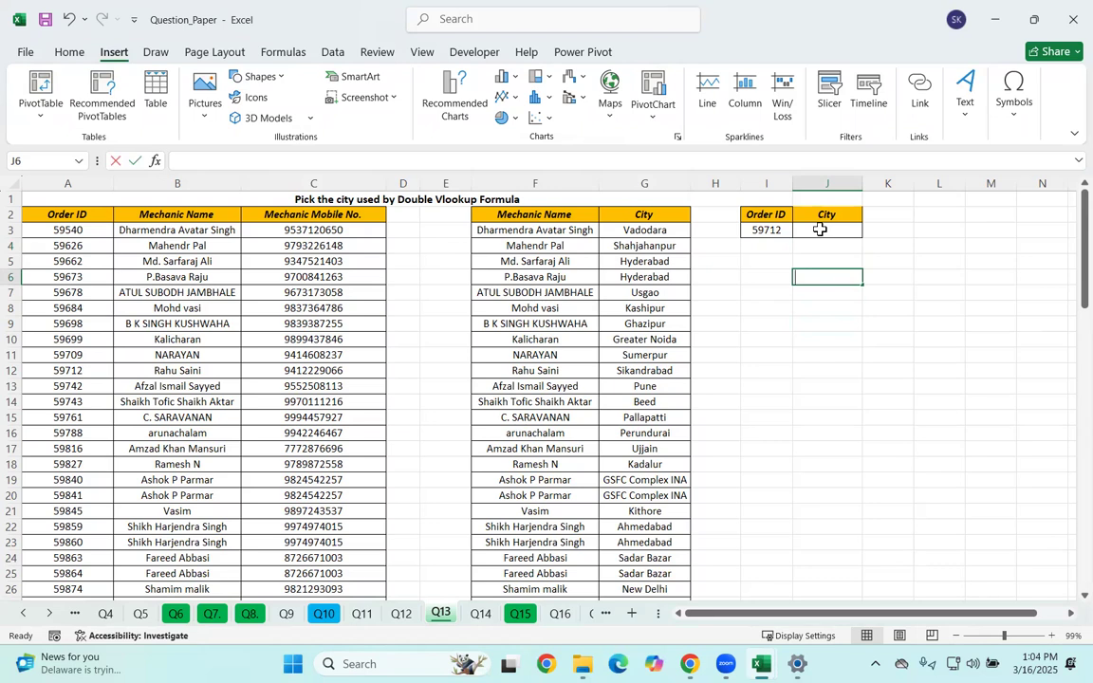
pyautogui.write('=vlo')
pyautogui.press('Tab')
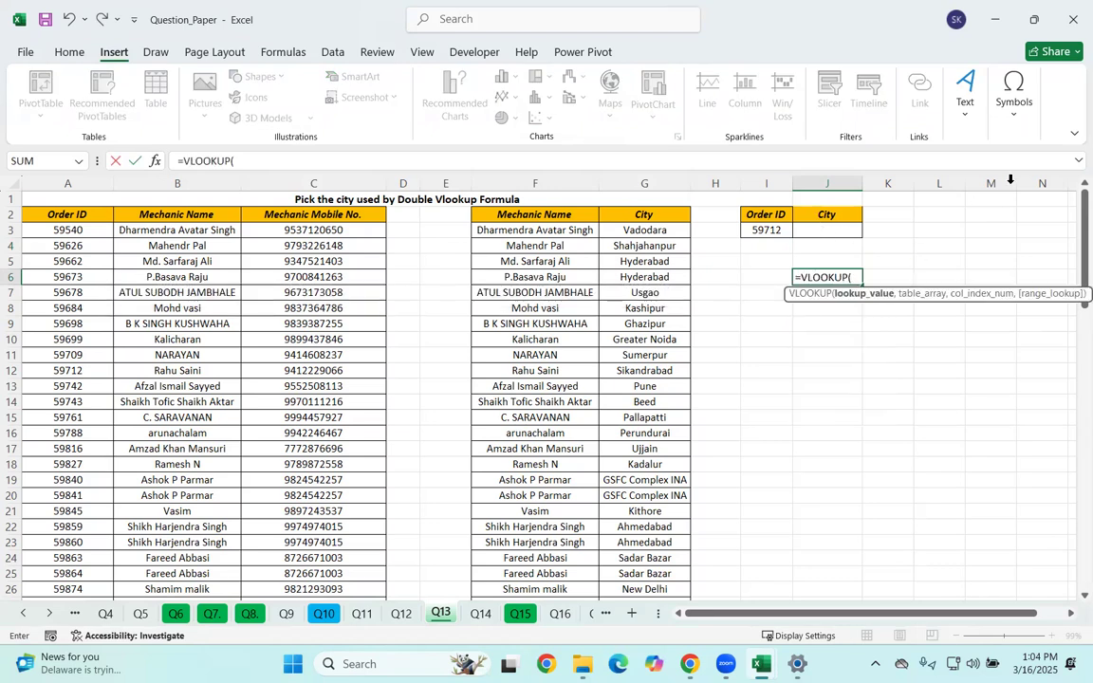
pyautogui.click(766, 229)
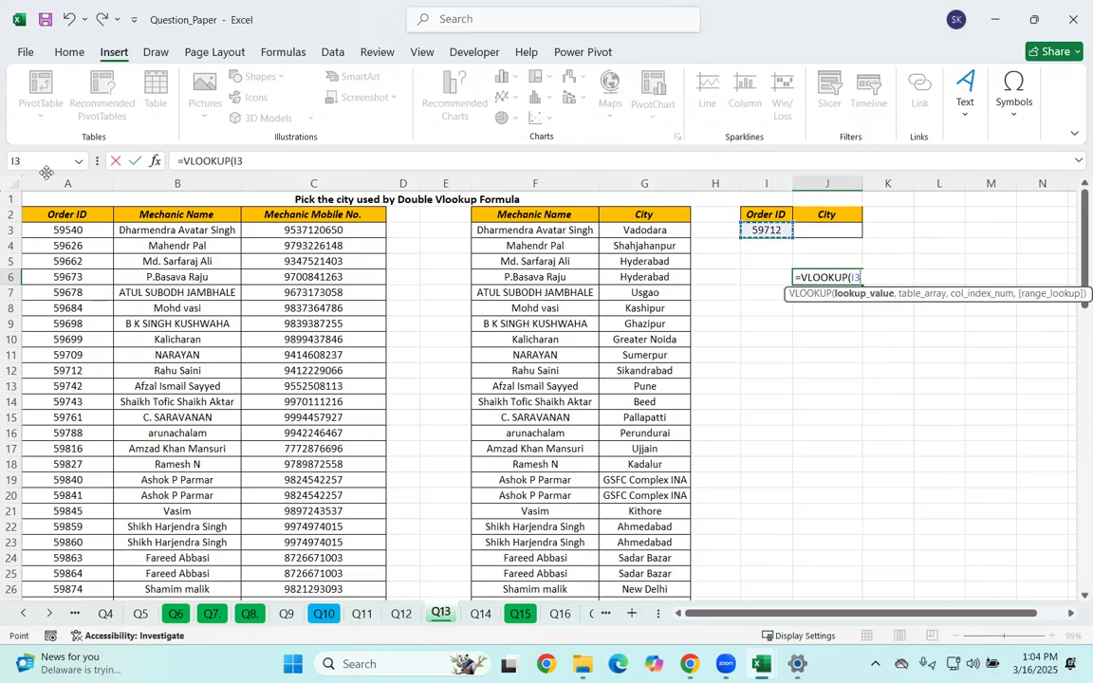
pyautogui.write(',')
pyautogui.click(54, 215)
pyautogui.hotkey('ctrl', 'shift', 'Right')
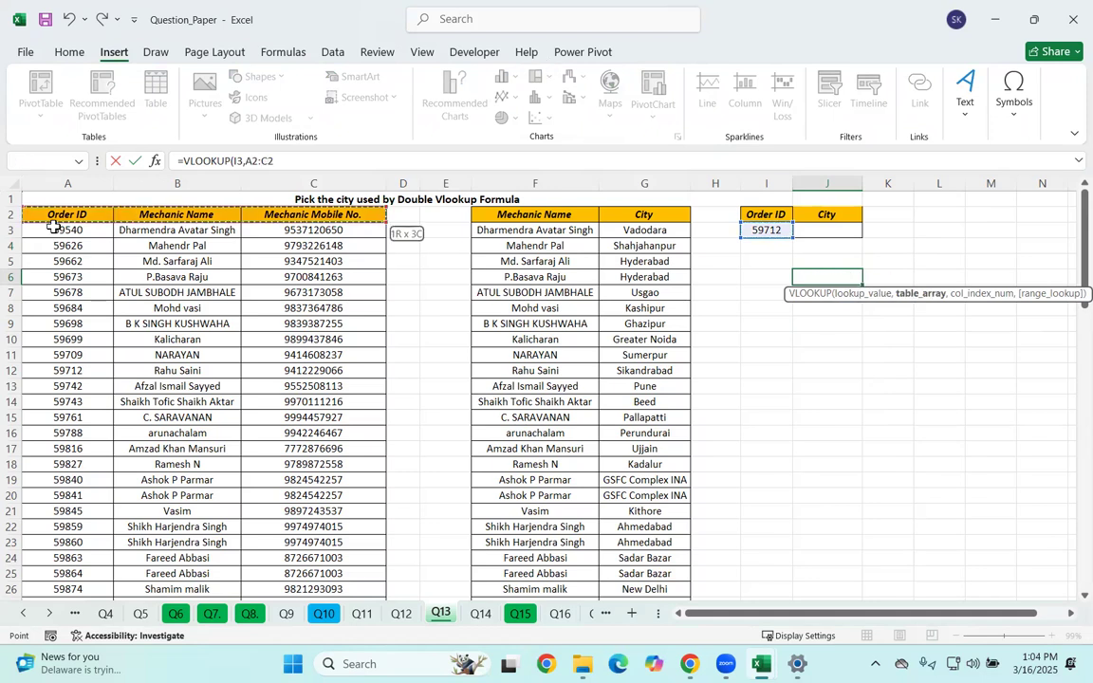
pyautogui.hotkey('ctrl', 'shift', 'Down')
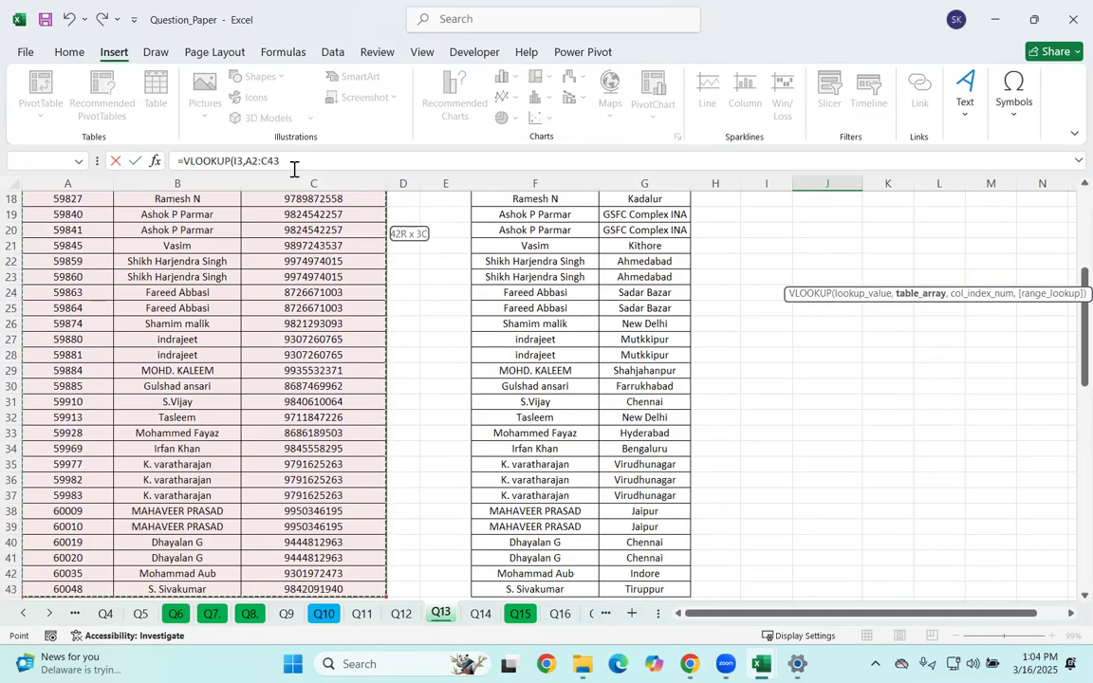
# Complete the J6 VLOOKUP with column index 2 and an exact match (FALSE) to return the Mechanic Name.
pyautogui.click(293, 166)
pyautogui.write(',')
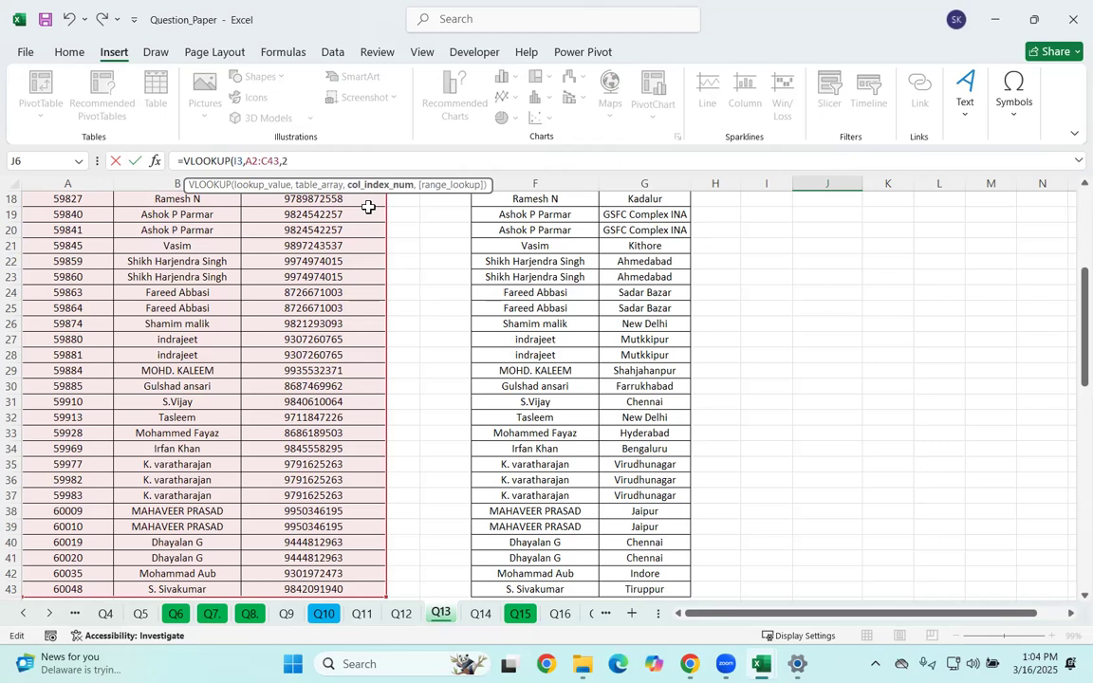
pyautogui.write('2,')
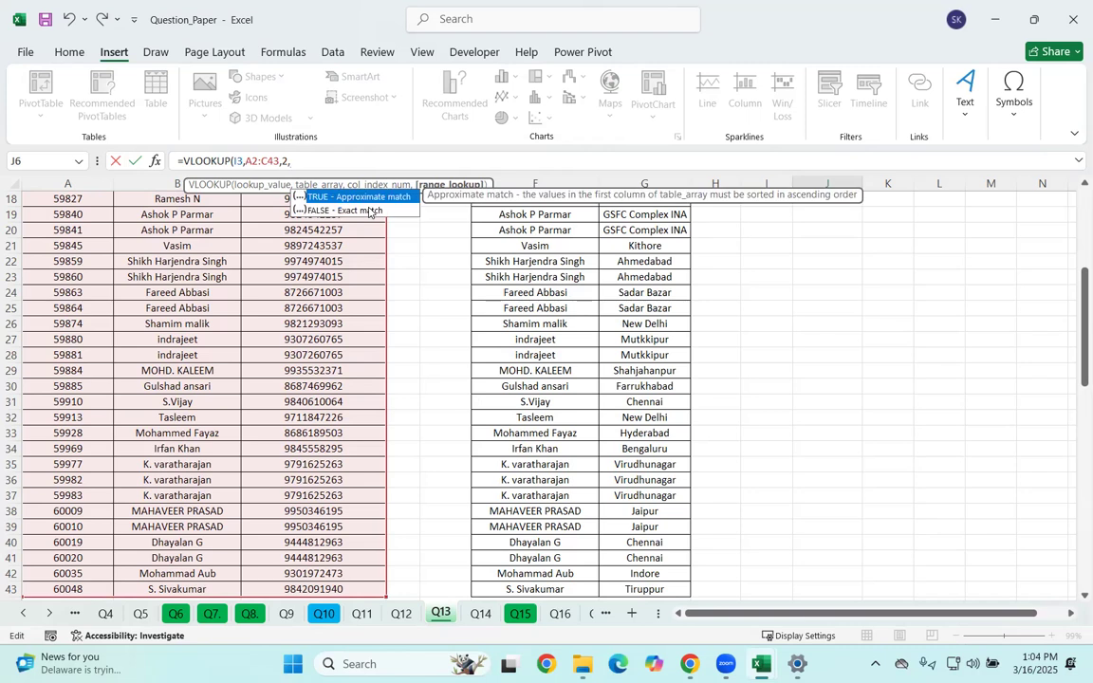
pyautogui.doubleClick(369, 211)
pyautogui.write(')')
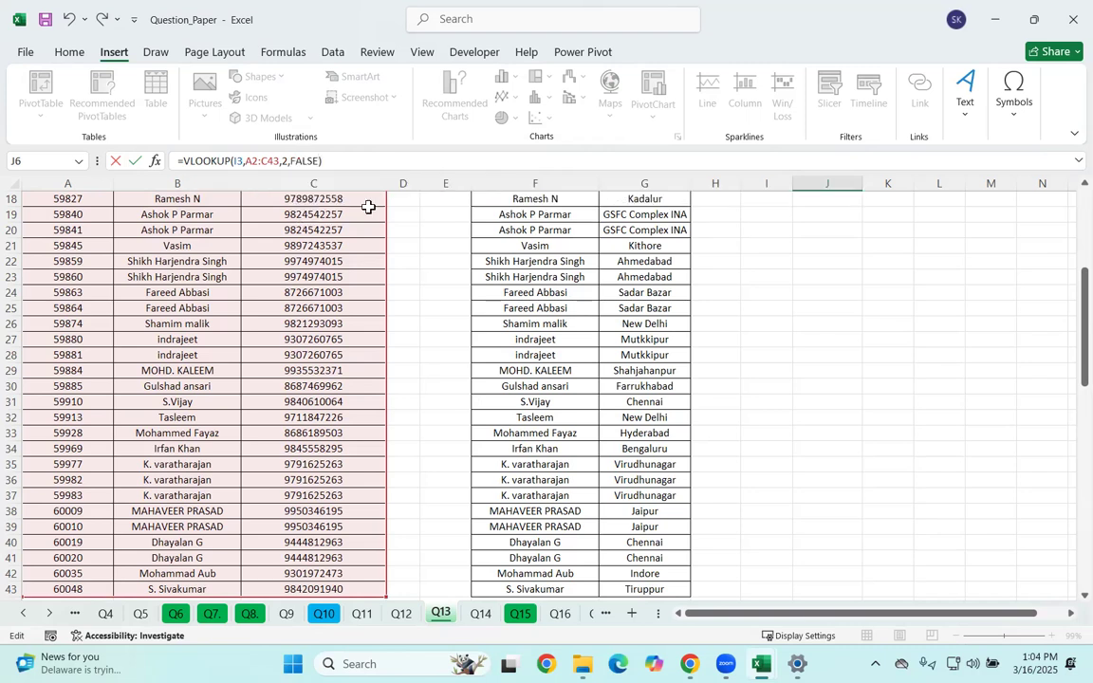
pyautogui.press('Return')
pyautogui.scroll(2, 787, 366)
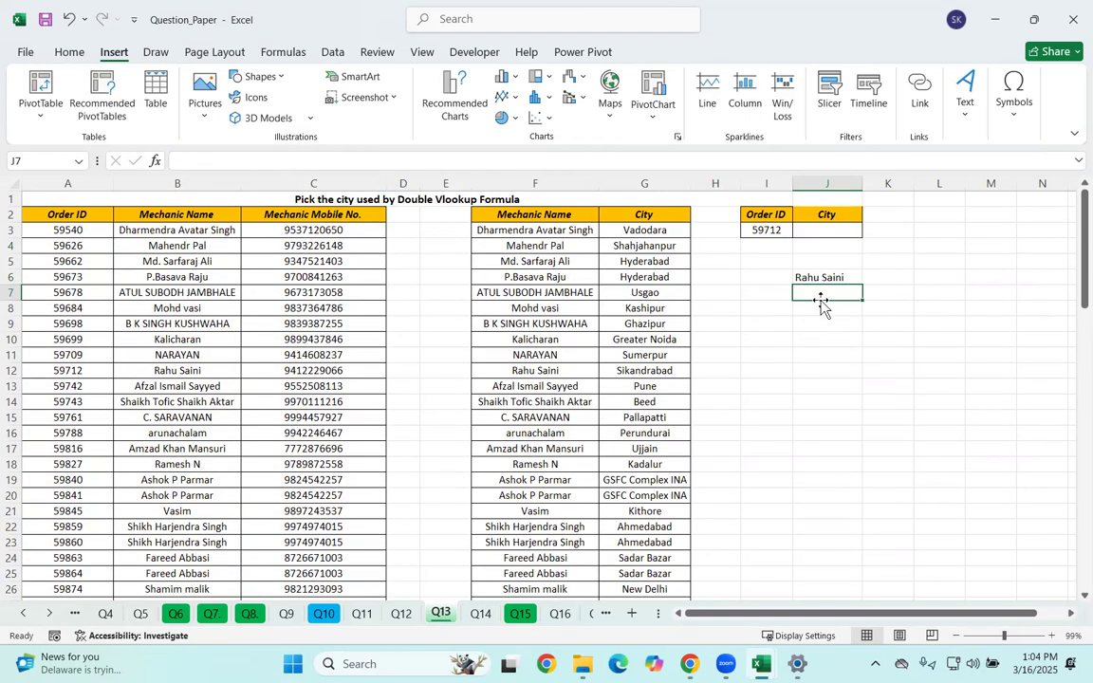
pyautogui.click(815, 278)
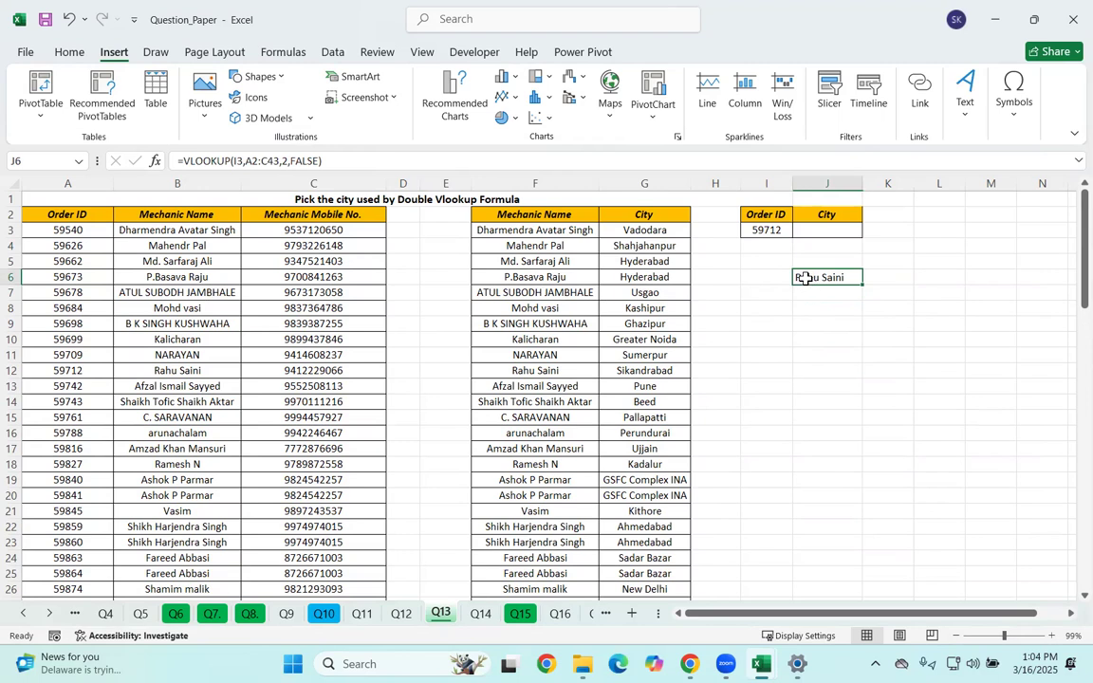
# Start a nested VLOOKUP in the City cell J3, with I3 as the inner lookup value and A2:C43 as its table.
pyautogui.click(813, 230)
pyautogui.write('=vl')
pyautogui.press('Tab')
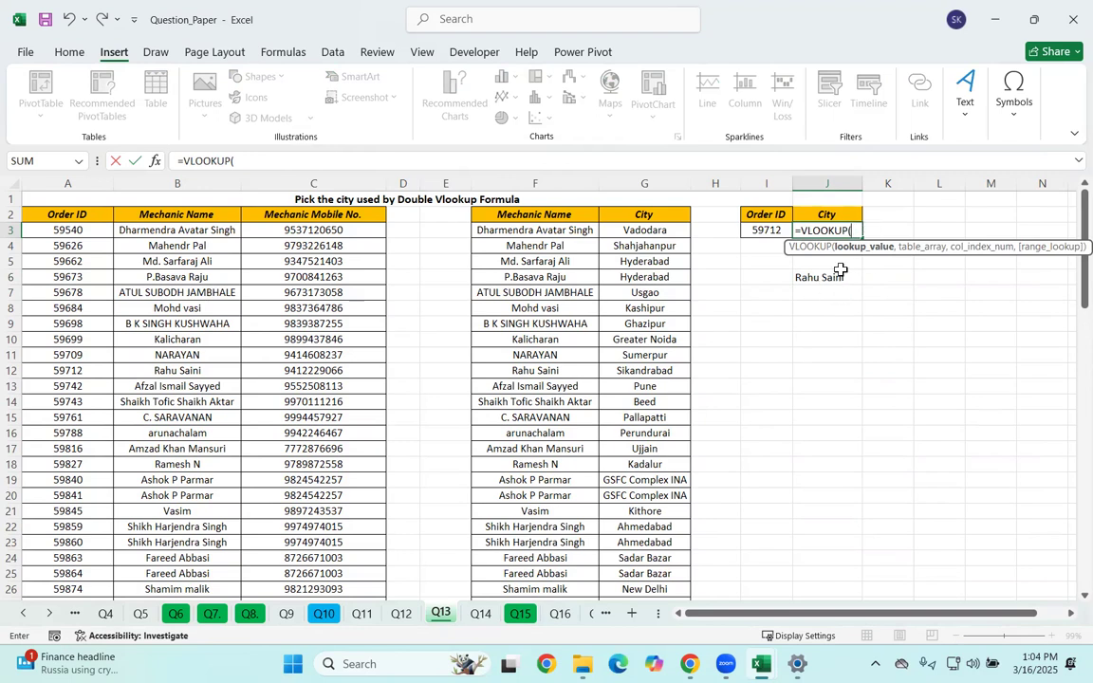
pyautogui.write('VLOOKUP(')
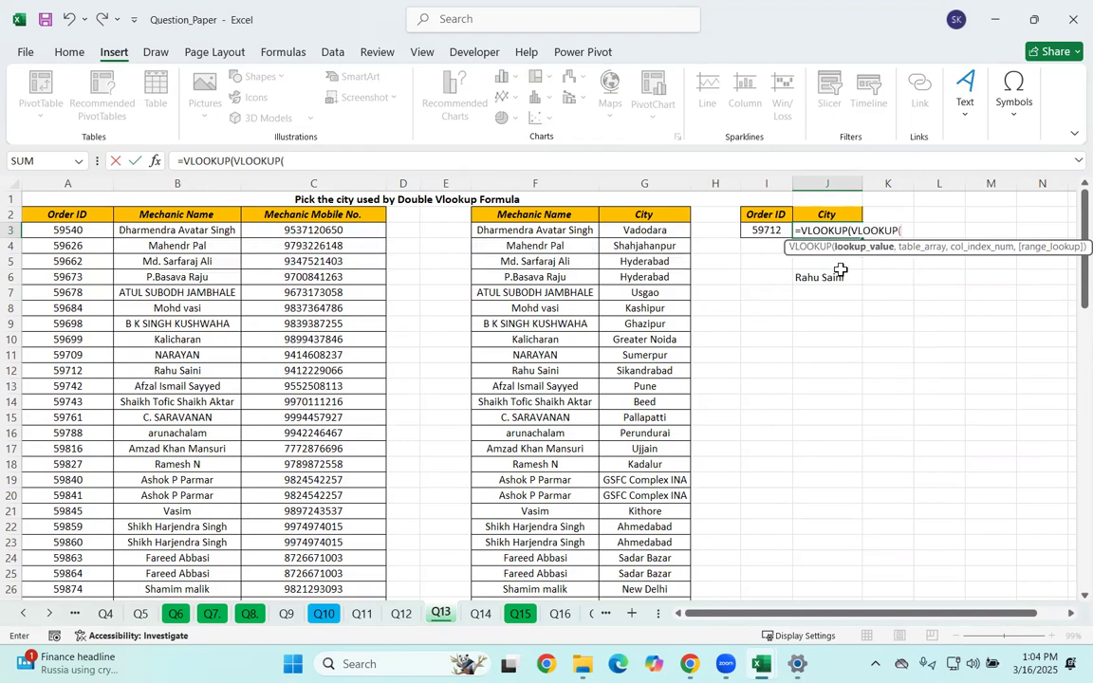
pyautogui.click(757, 230)
pyautogui.write(',')
pyautogui.click(52, 214)
pyautogui.moveTo(52, 213); pyautogui.dragTo(323, 214)
pyautogui.hotkey('ctrl', 'shift', 'Down')
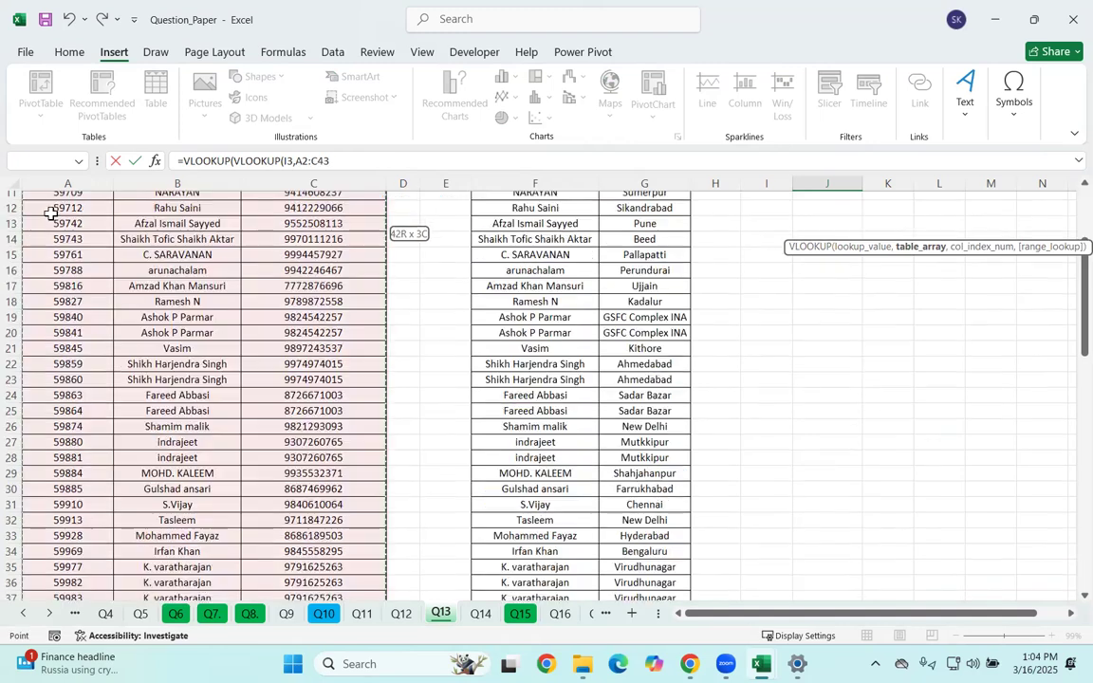
# Close the inner VLOOKUP in J3 with column index 2 and FALSE so that it serves as the outer lookup value.
pyautogui.click(329, 161)
pyautogui.write(',')
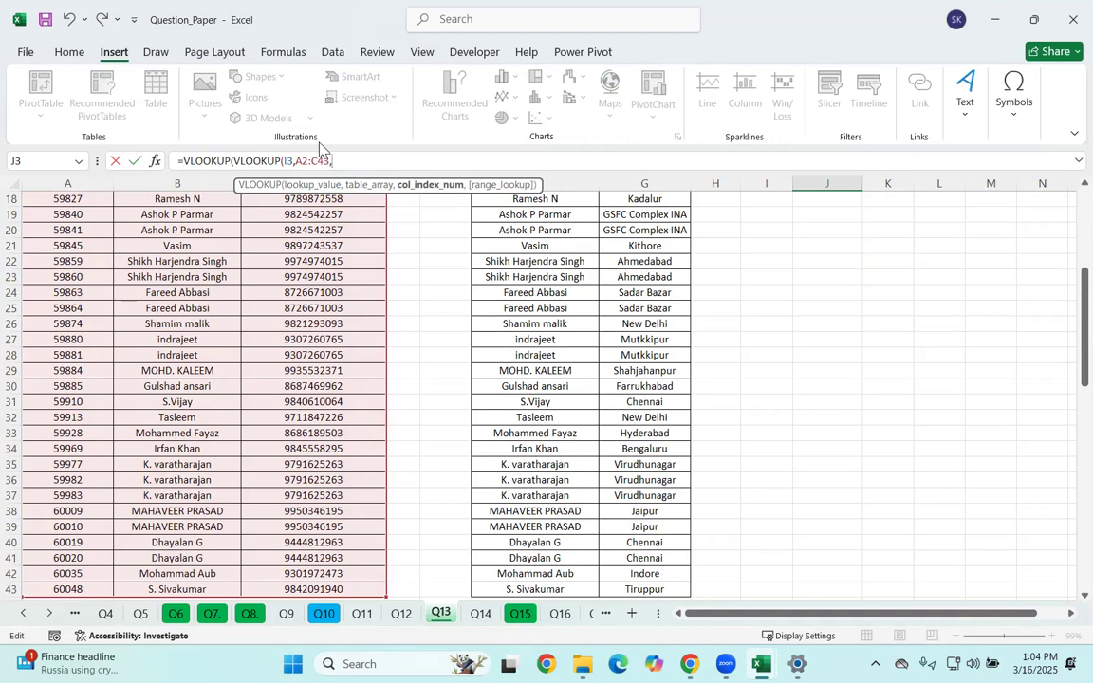
pyautogui.write('2,')
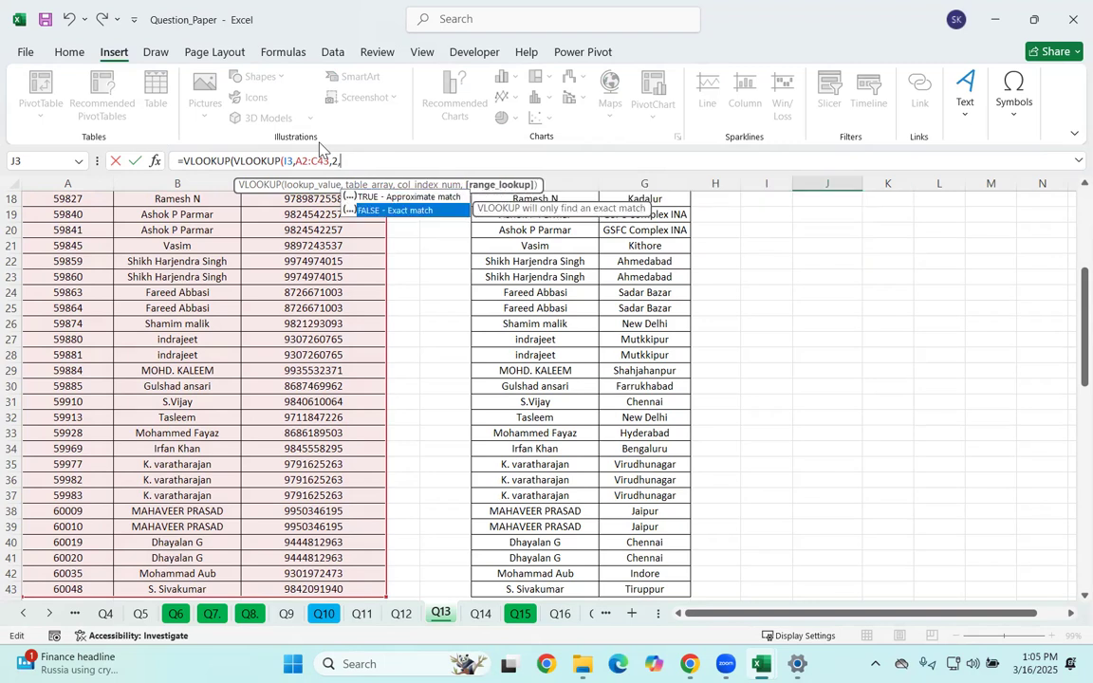
pyautogui.write(',')
pyautogui.write(',')
# Complete the outer VLOOKUP in J3 with the table F2:G43, column index 2 and FALSE.
pyautogui.scroll(6, 688, 303)
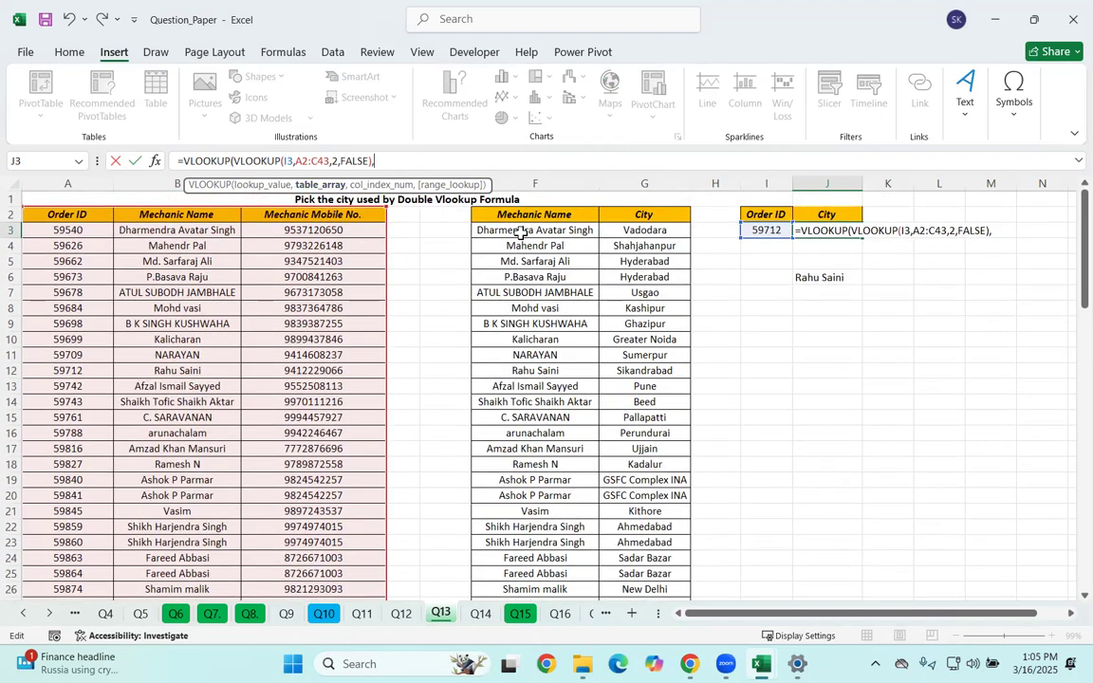
pyautogui.click(523, 213)
pyautogui.hotkey('shift', 'Right')
pyautogui.hotkey('ctrl', 'shift', 'Down')
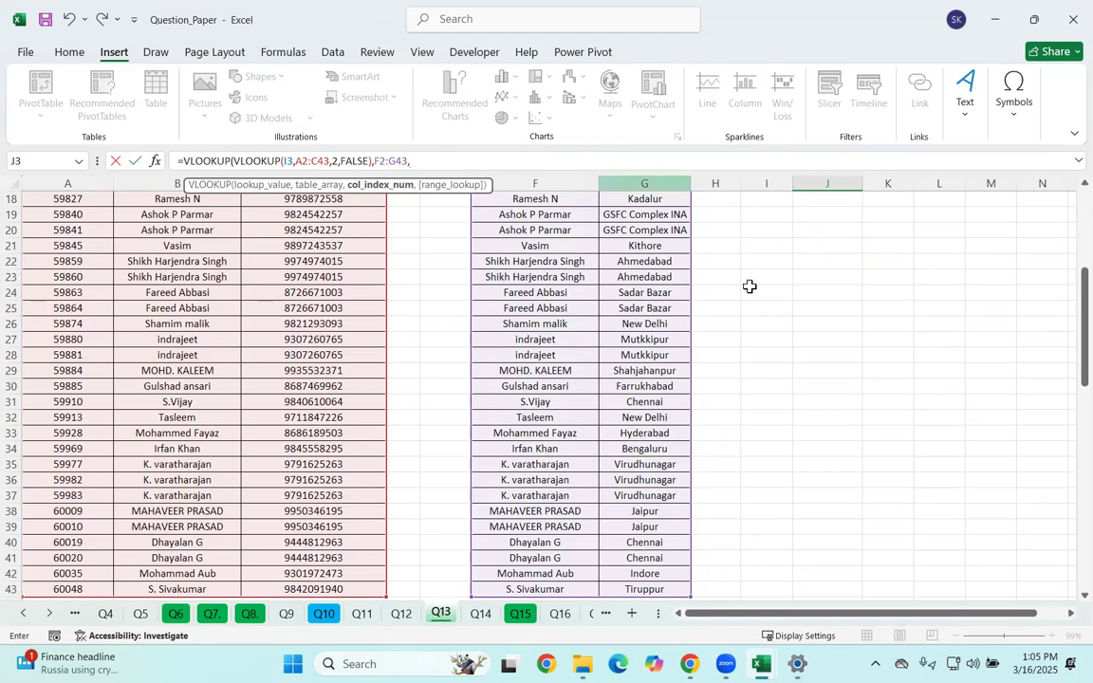
pyautogui.write(',')
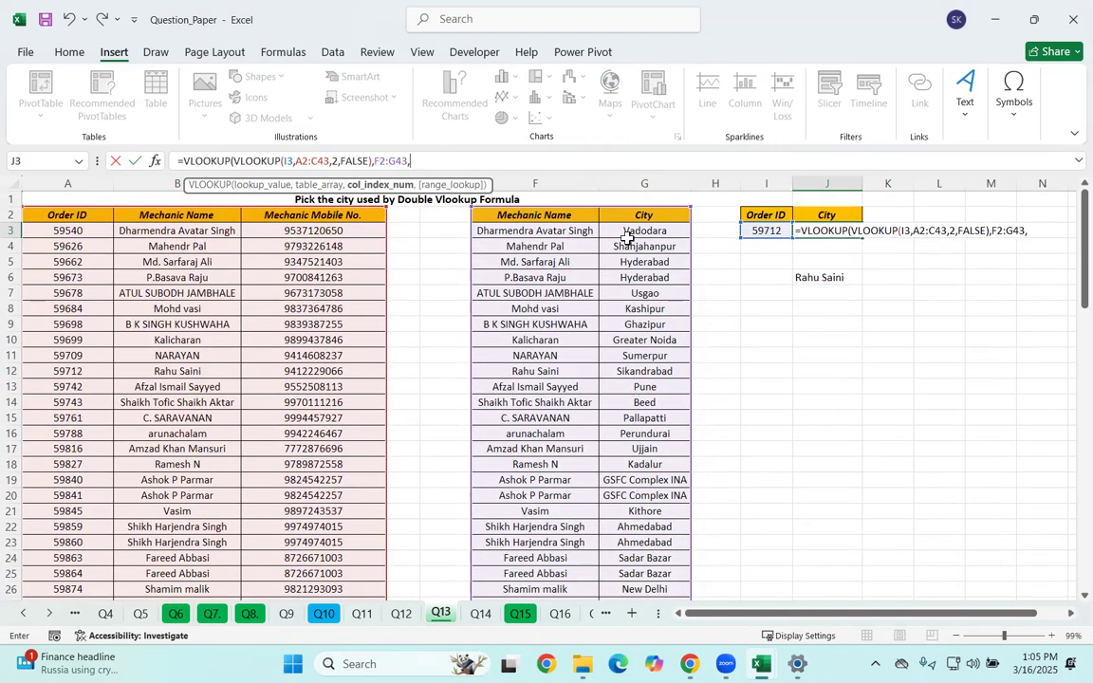
pyautogui.write('2,FALSE)')
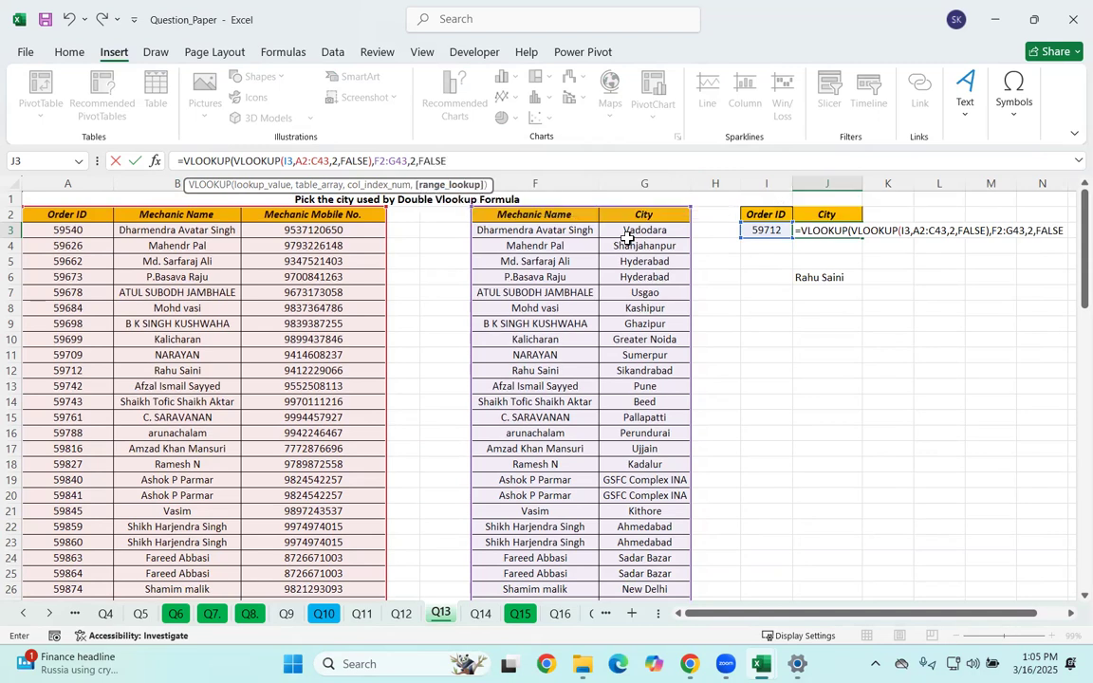
pyautogui.press('Return')
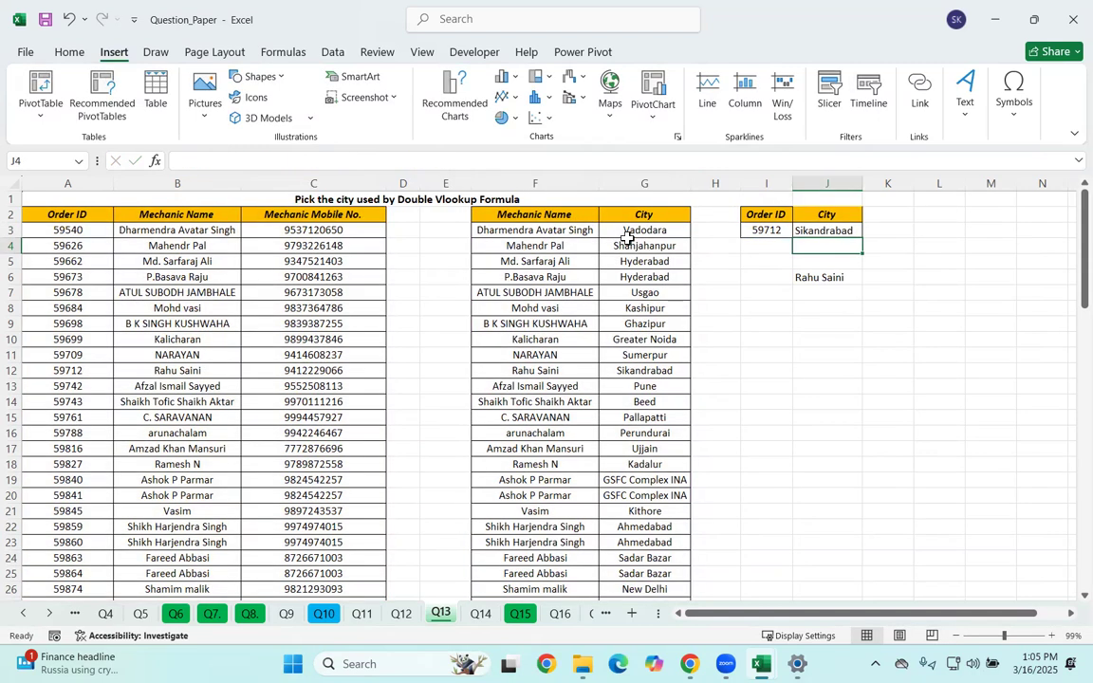
# Clear the helper VLOOKUP formula from J6.
pyautogui.click(805, 277)
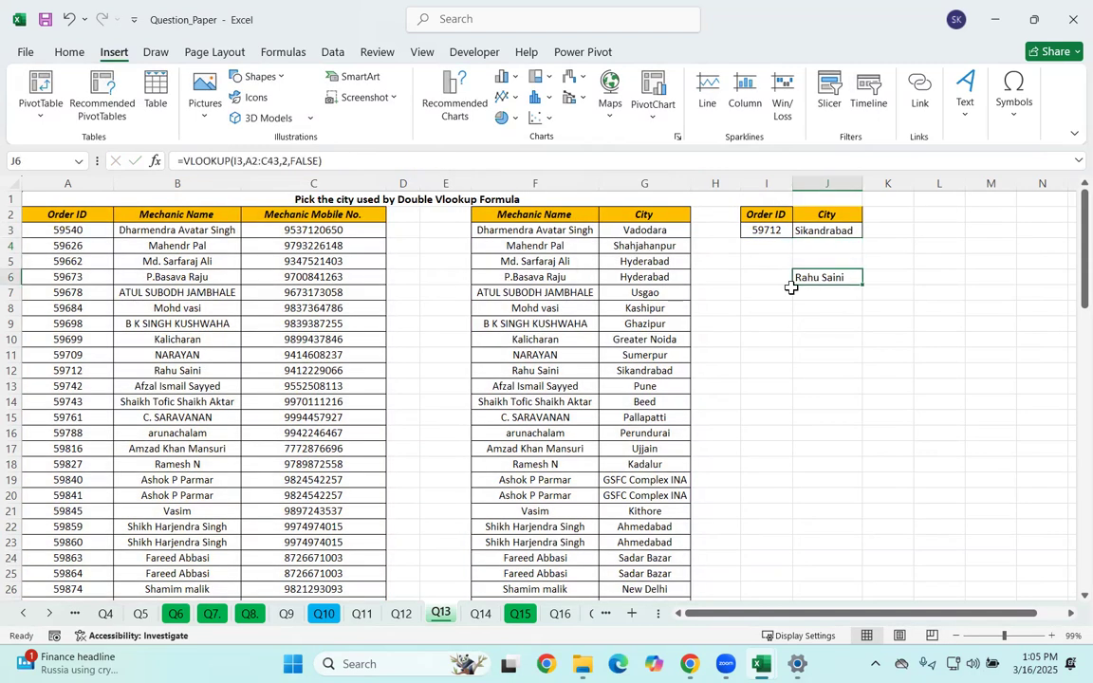
pyautogui.press('Delete')
pyautogui.click(815, 243)
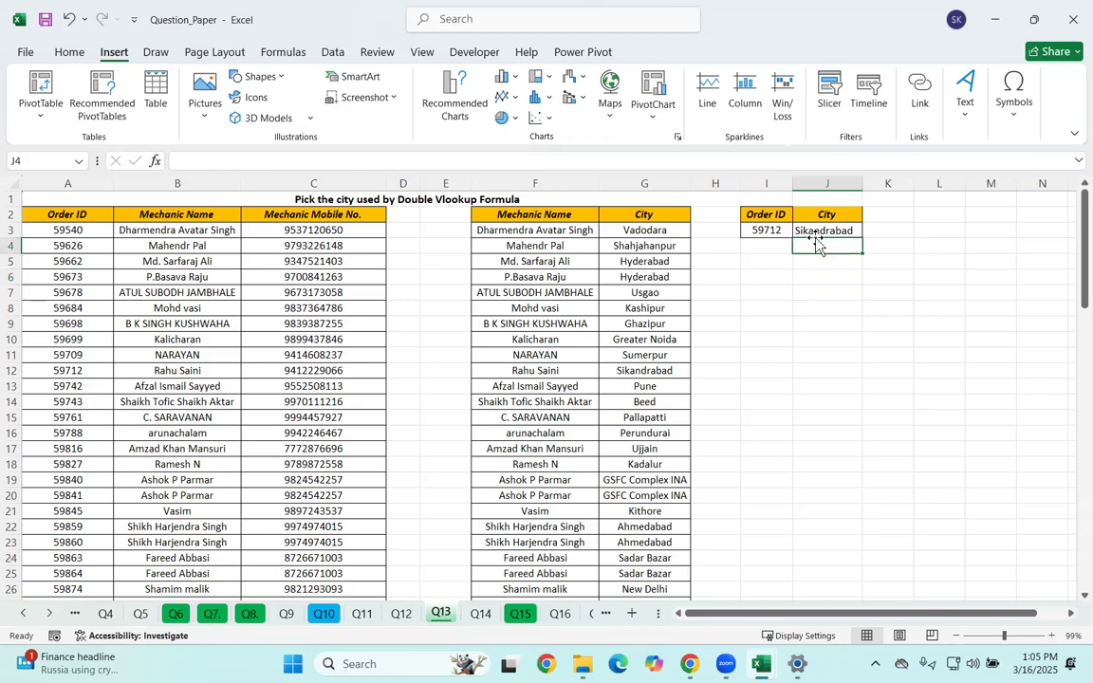
# Examine the J3 formula's inner VLOOKUP and the F2:G43 table argument of the outer VLOOKUP.
pyautogui.click(816, 231)
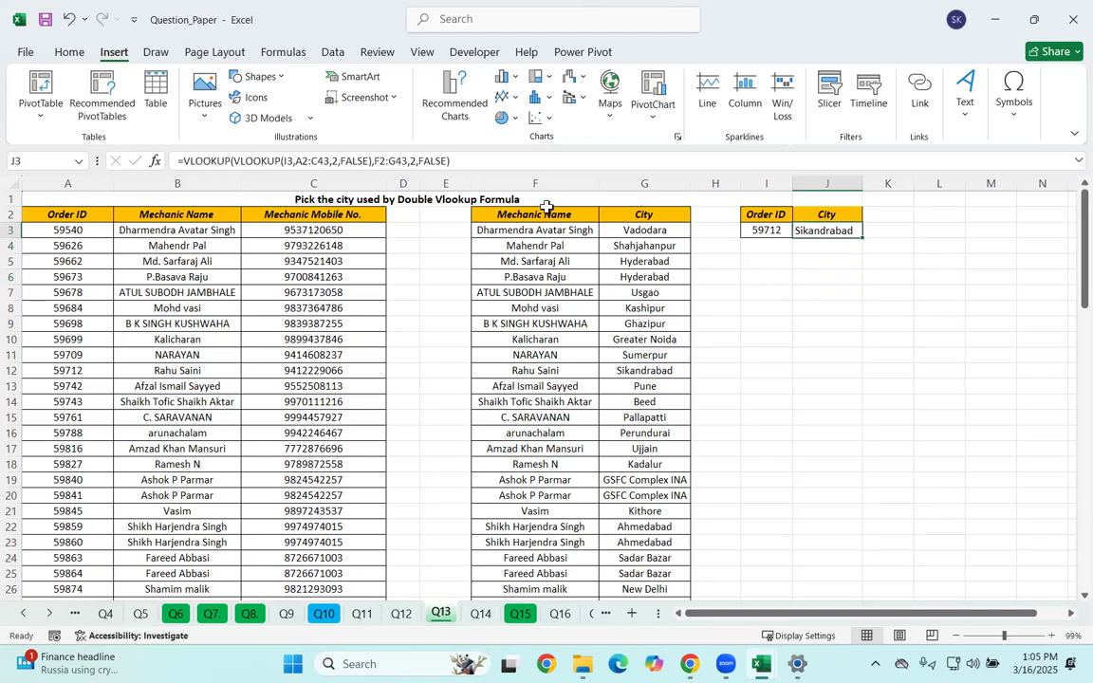
pyautogui.moveTo(234, 163); pyautogui.dragTo(373, 162)
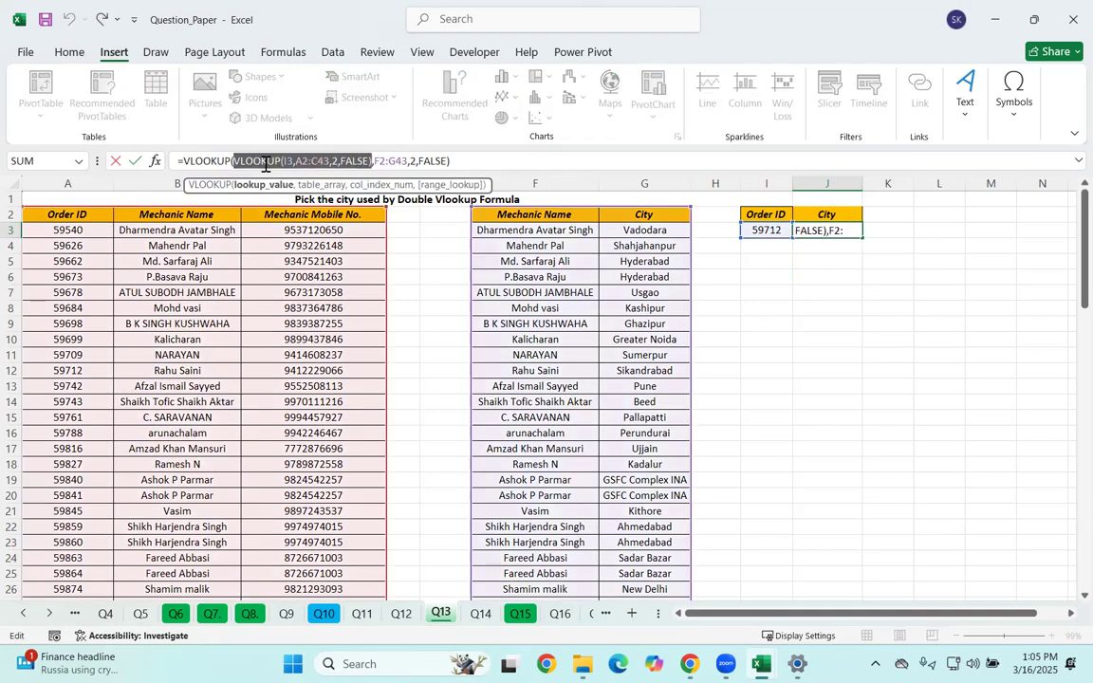
pyautogui.click(402, 160)
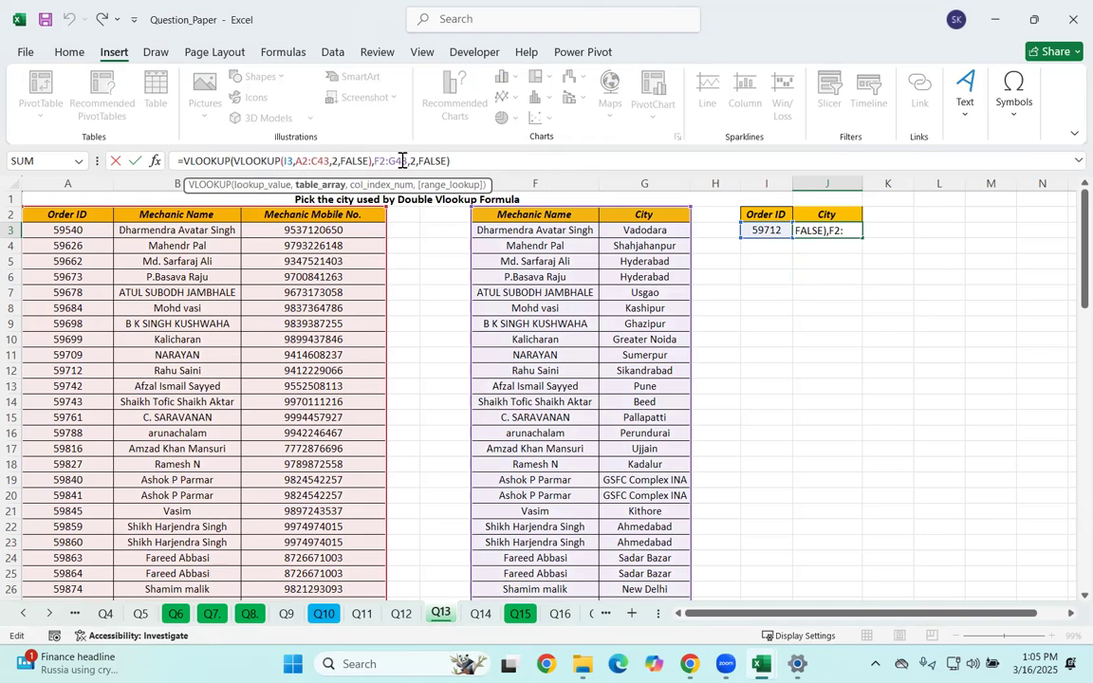
pyautogui.click(462, 162)
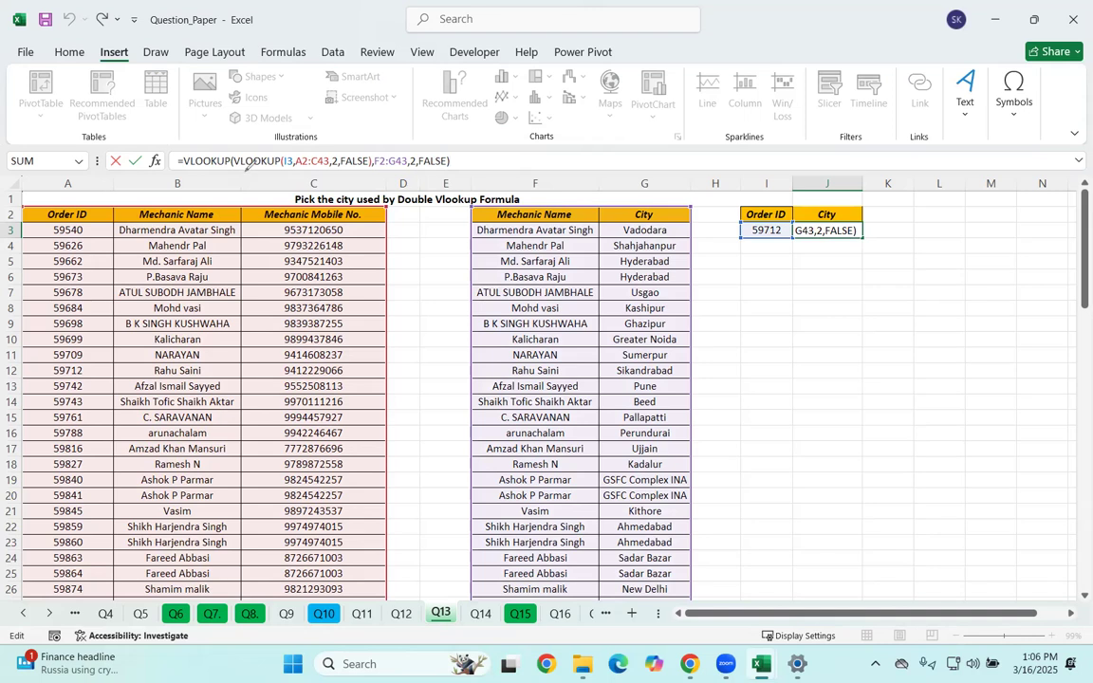
# Trace how the J3 formula uses I3 to find the Mechanic Name and passes it to the lookup in F2:G43, column 2.
pyautogui.moveTo(181, 172); pyautogui.dragTo(332, 169)
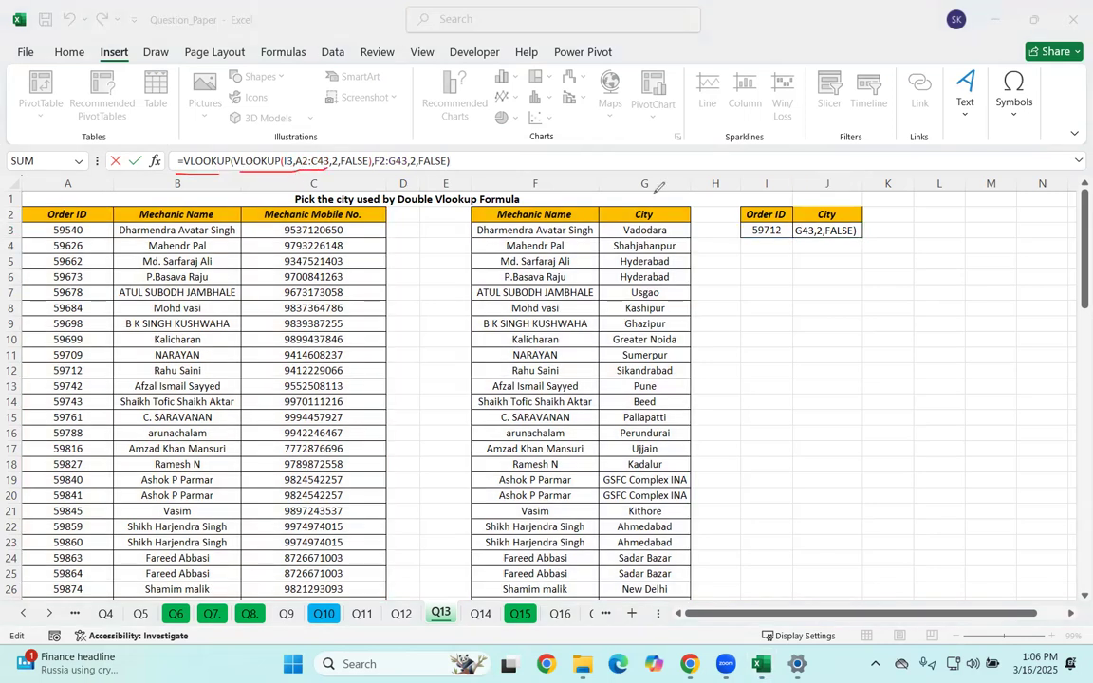
pyautogui.moveTo(754, 222); pyautogui.dragTo(776, 227)
pyautogui.moveTo(287, 160)
pyautogui.mouseDown()
pyautogui.moveTo(333, 178)
pyautogui.moveTo(630, 180)
pyautogui.moveTo(741, 226)
pyautogui.mouseUp()
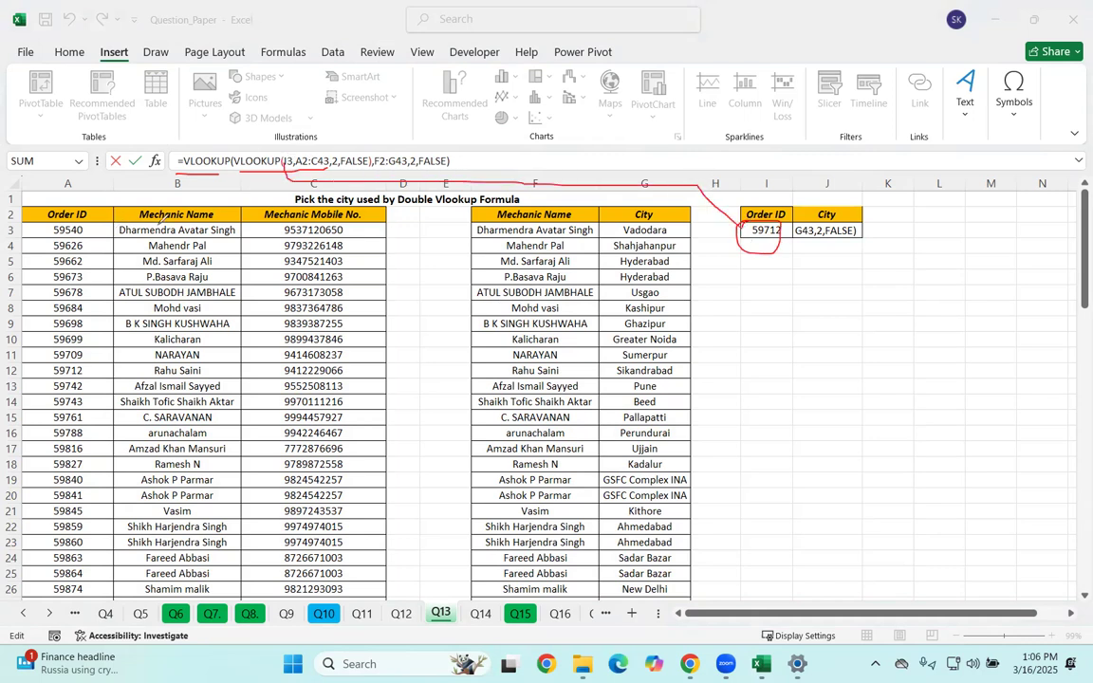
pyautogui.moveTo(136, 218); pyautogui.dragTo(130, 427)
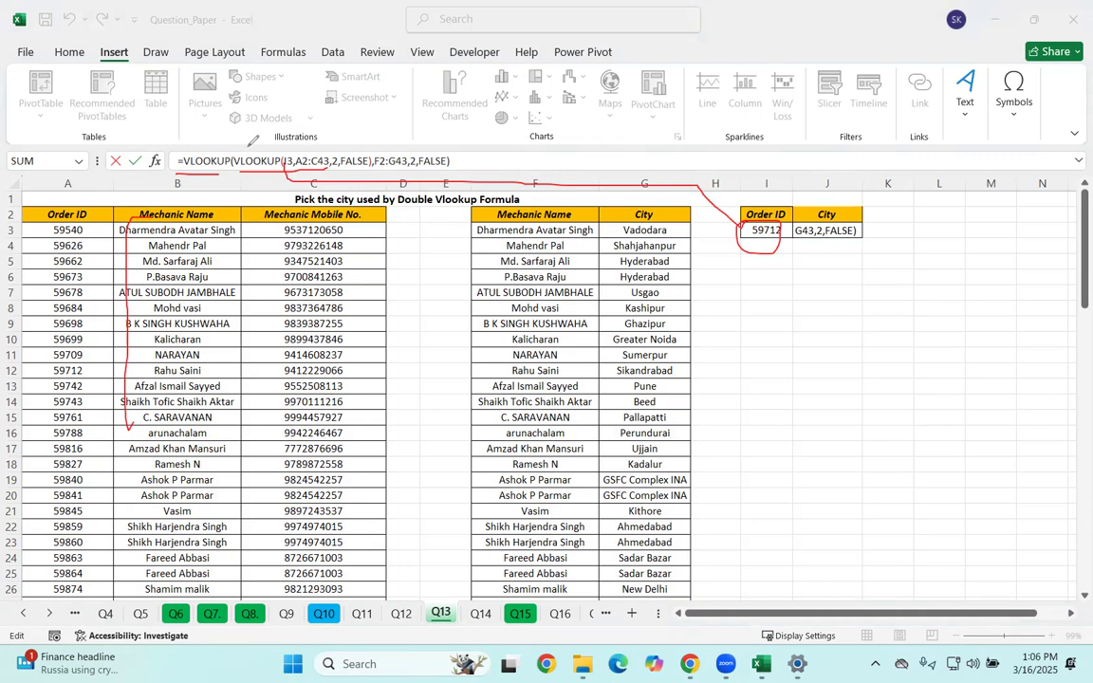
pyautogui.moveTo(240, 150)
pyautogui.mouseDown()
pyautogui.moveTo(237, 176)
pyautogui.moveTo(365, 178)
pyautogui.moveTo(370, 145)
pyautogui.moveTo(241, 146)
pyautogui.moveTo(332, 109)
pyautogui.moveTo(360, 116)
pyautogui.moveTo(385, 147)
pyautogui.mouseUp()
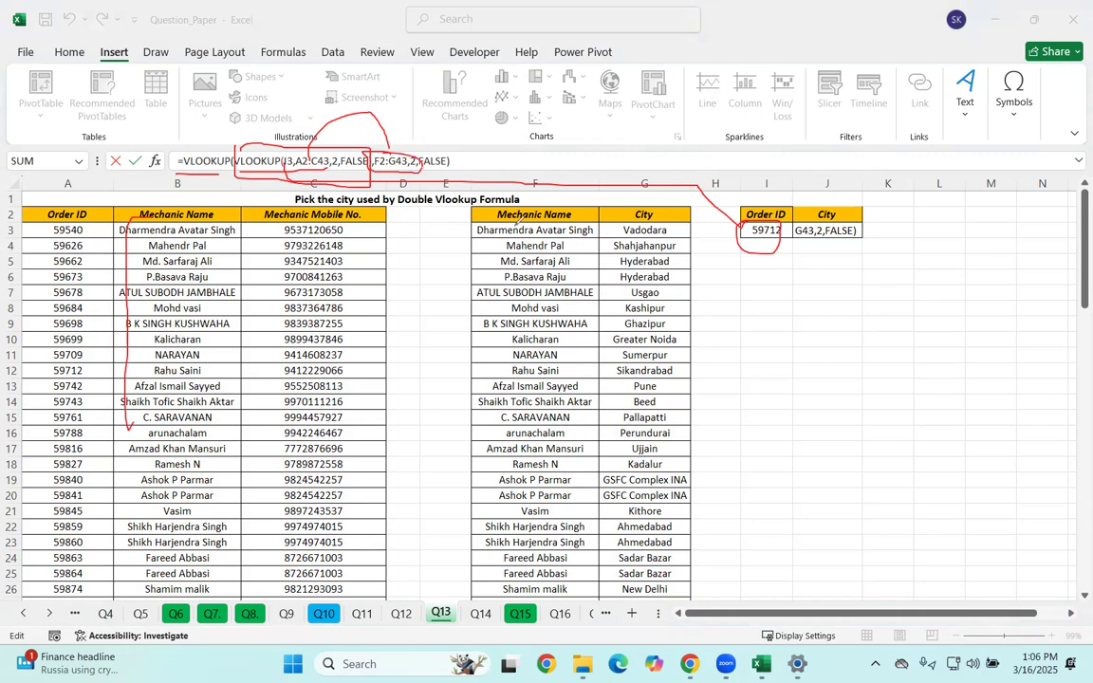
pyautogui.moveTo(408, 173); pyautogui.dragTo(519, 237)
pyautogui.moveTo(414, 142); pyautogui.dragTo(423, 145)
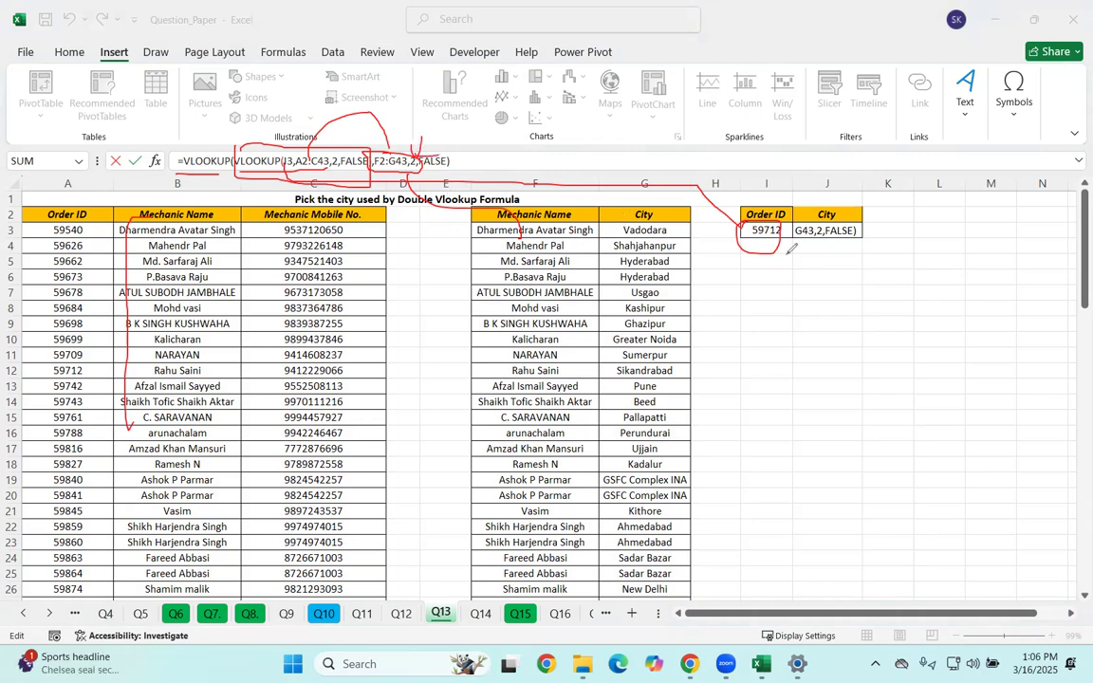
pyautogui.press('e')
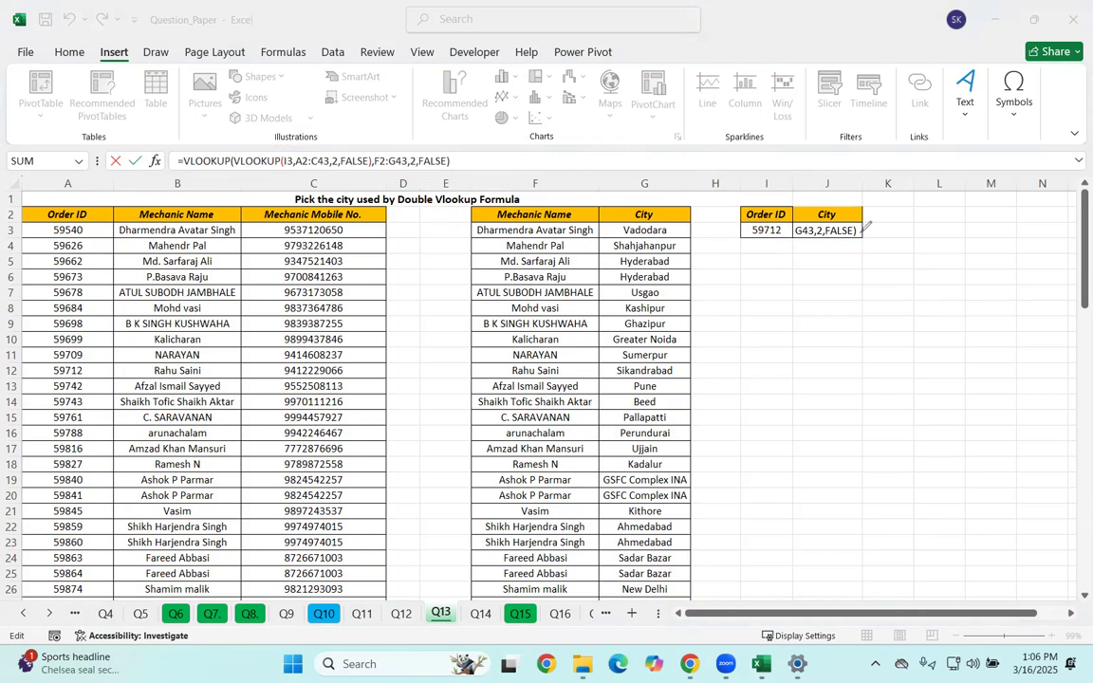
# Check the City cell J3 and leave its formula editing with the double VLOOKUP kept.
pyautogui.moveTo(811, 241); pyautogui.dragTo(918, 214)
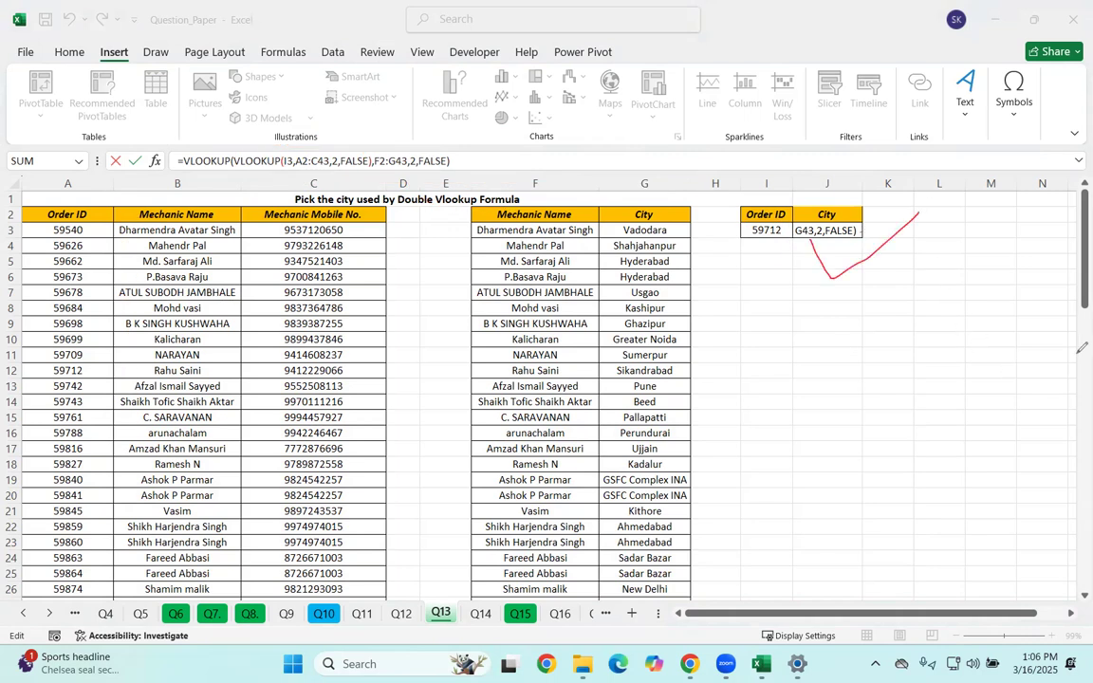
pyautogui.press('Escape')
pyautogui.press('Return')
pyautogui.click(463, 321)
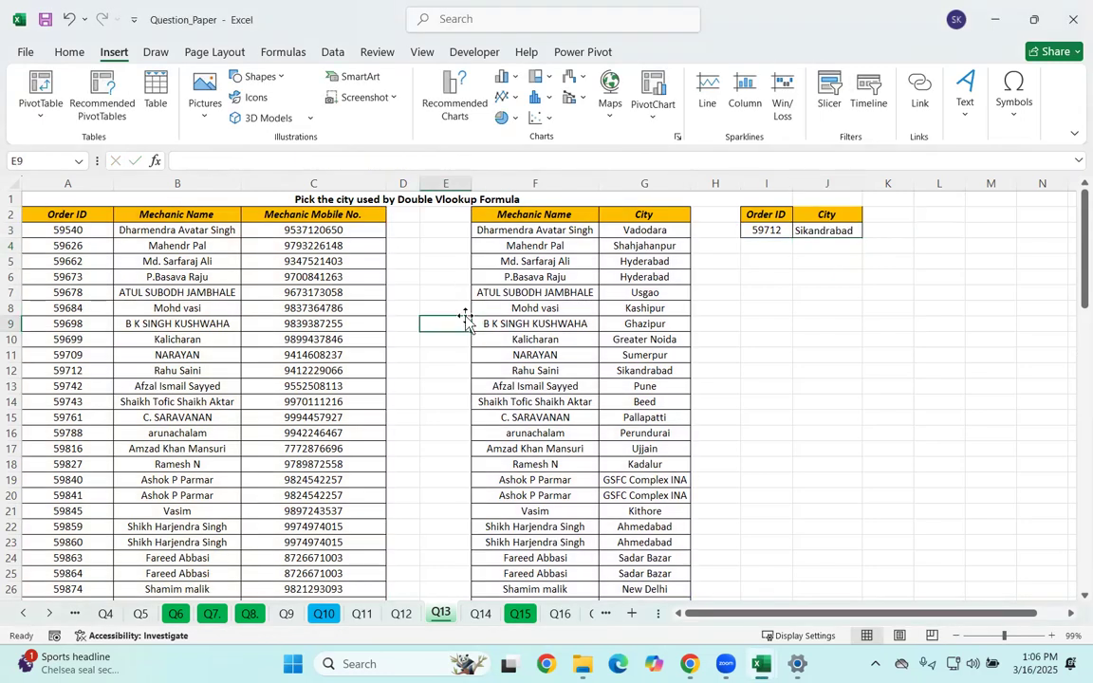